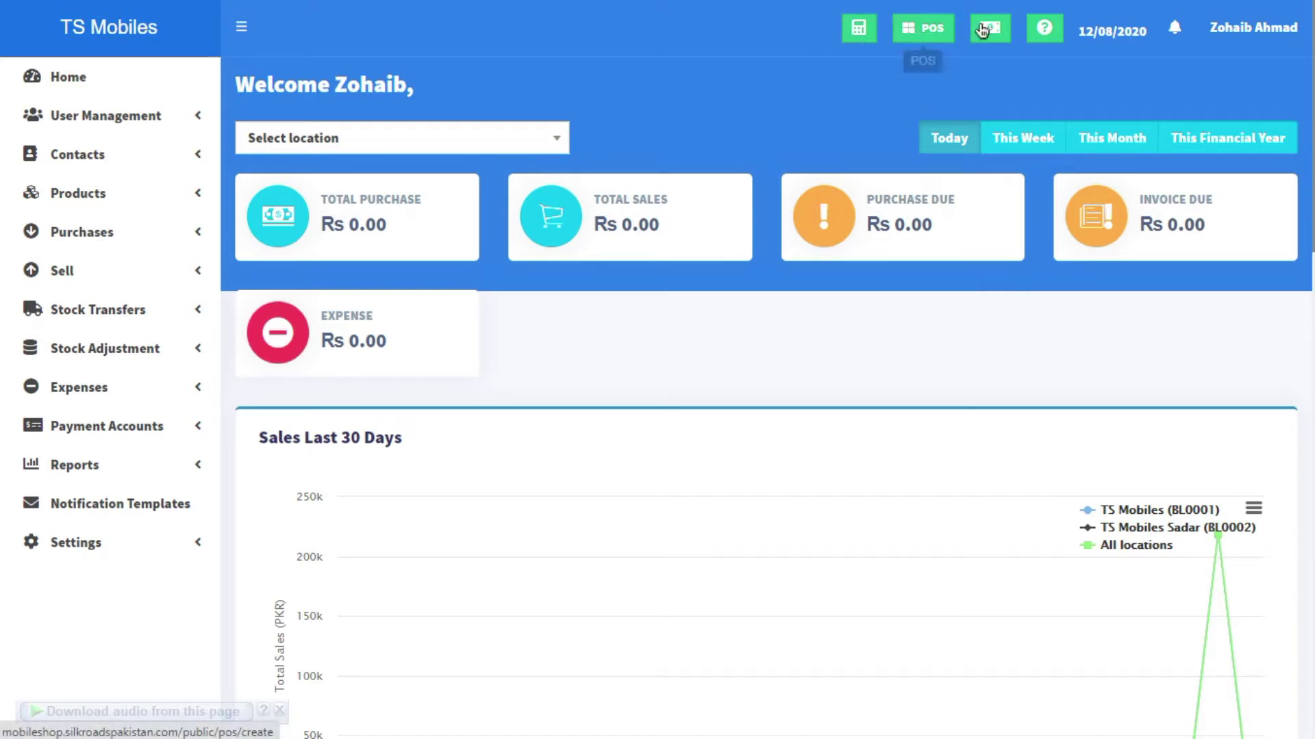
- View today's profit summary down to the gross and net profit, and close it
left_click(998, 29)
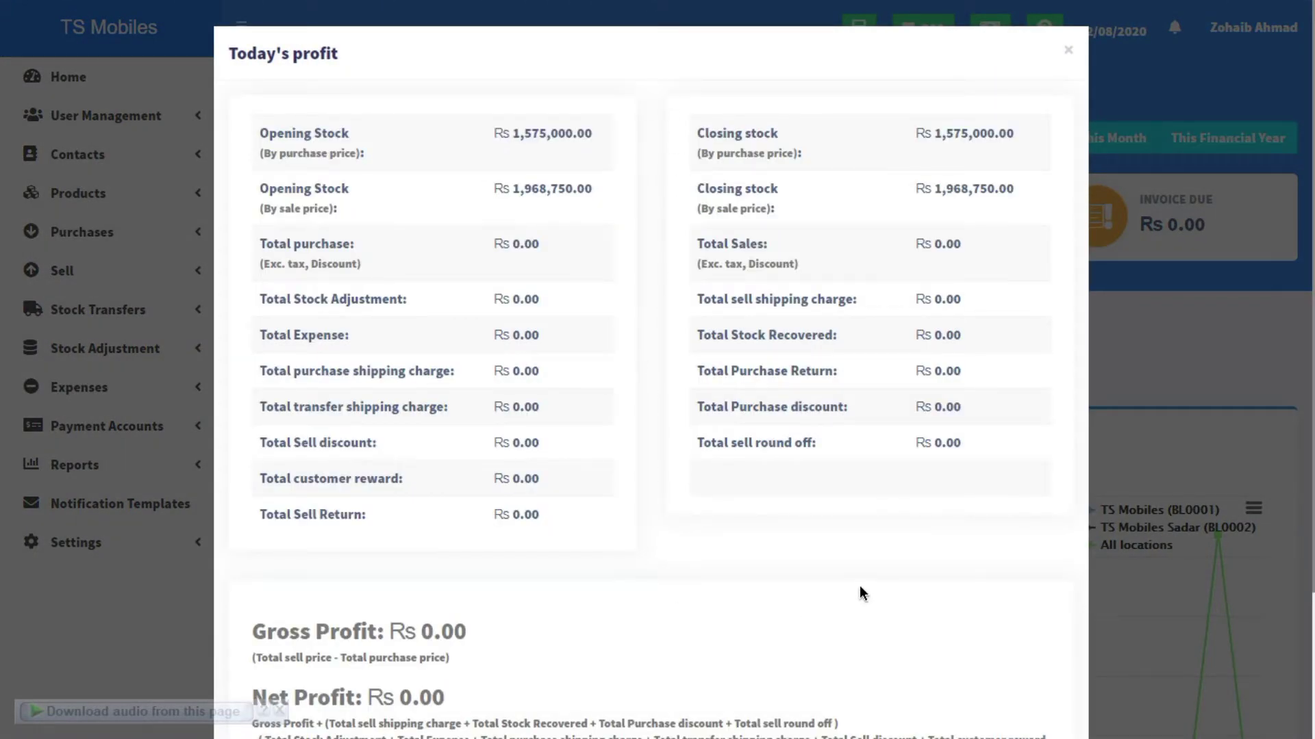
scroll(858, 554, "down", 3)
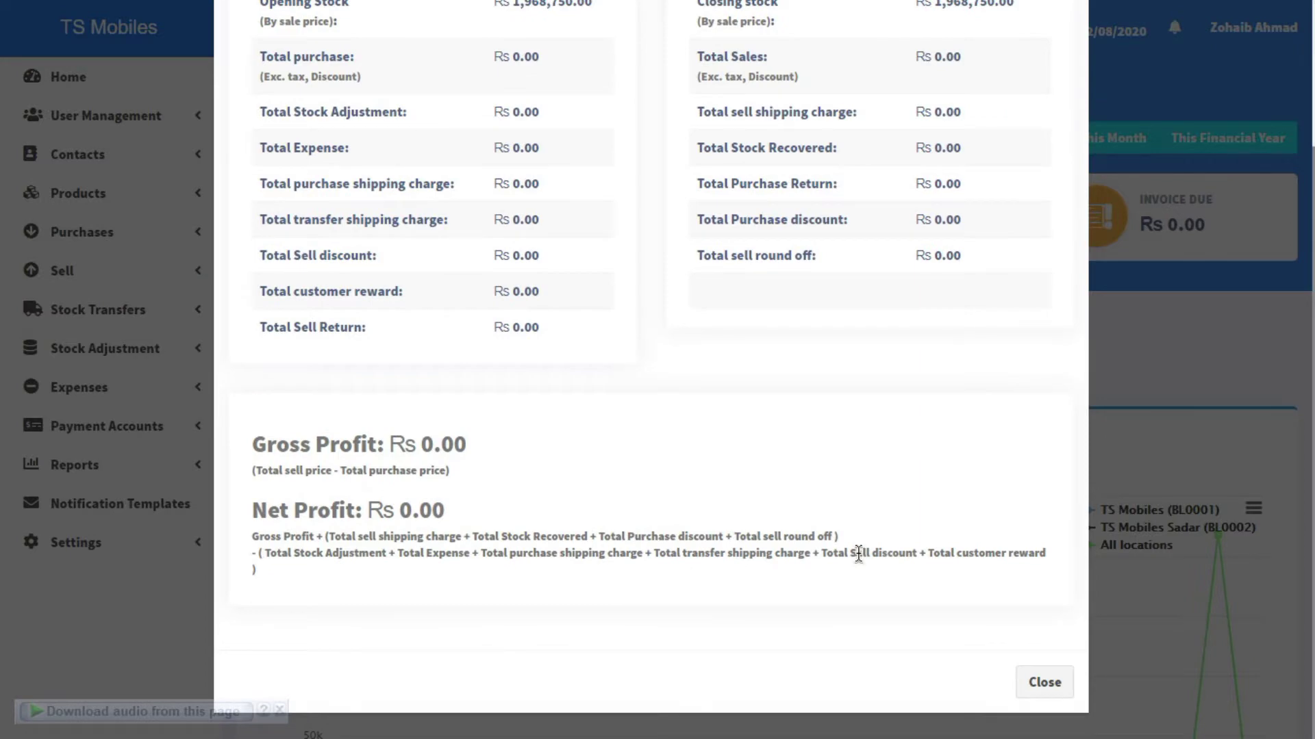
scroll(859, 553, "up", 3)
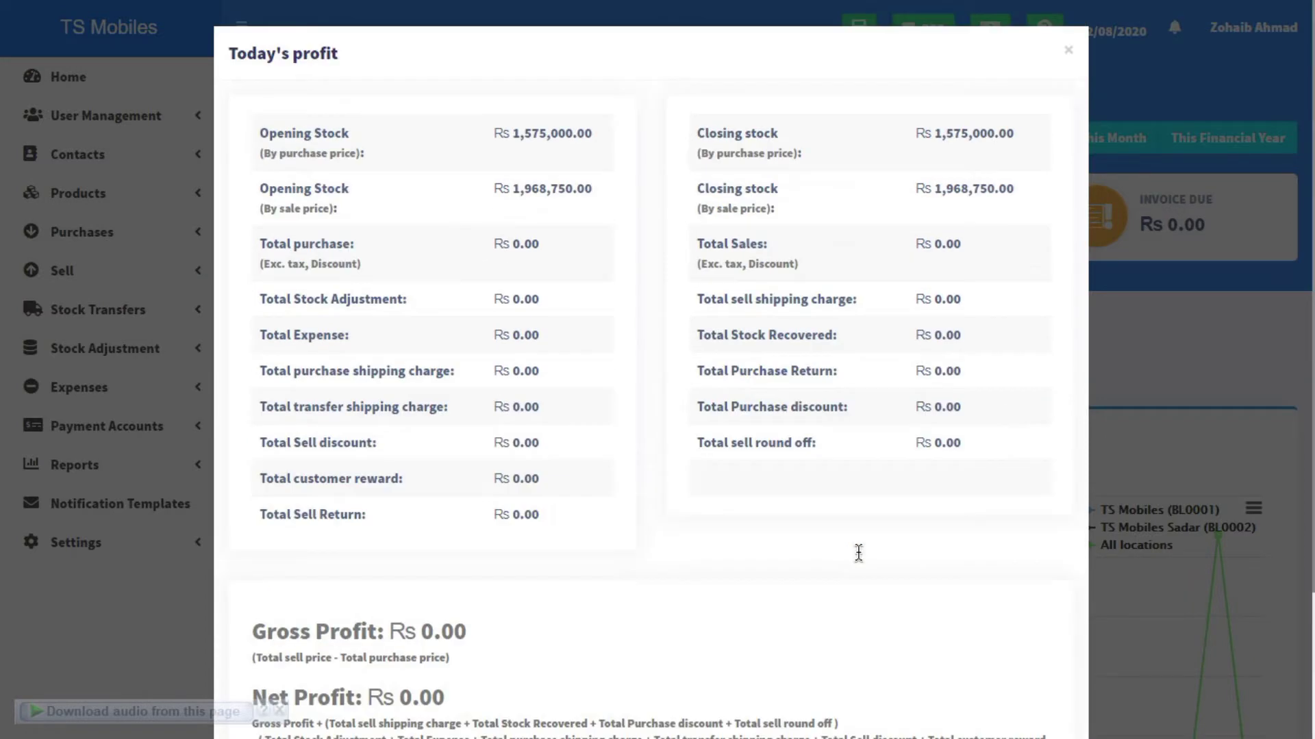
left_click(1067, 51)
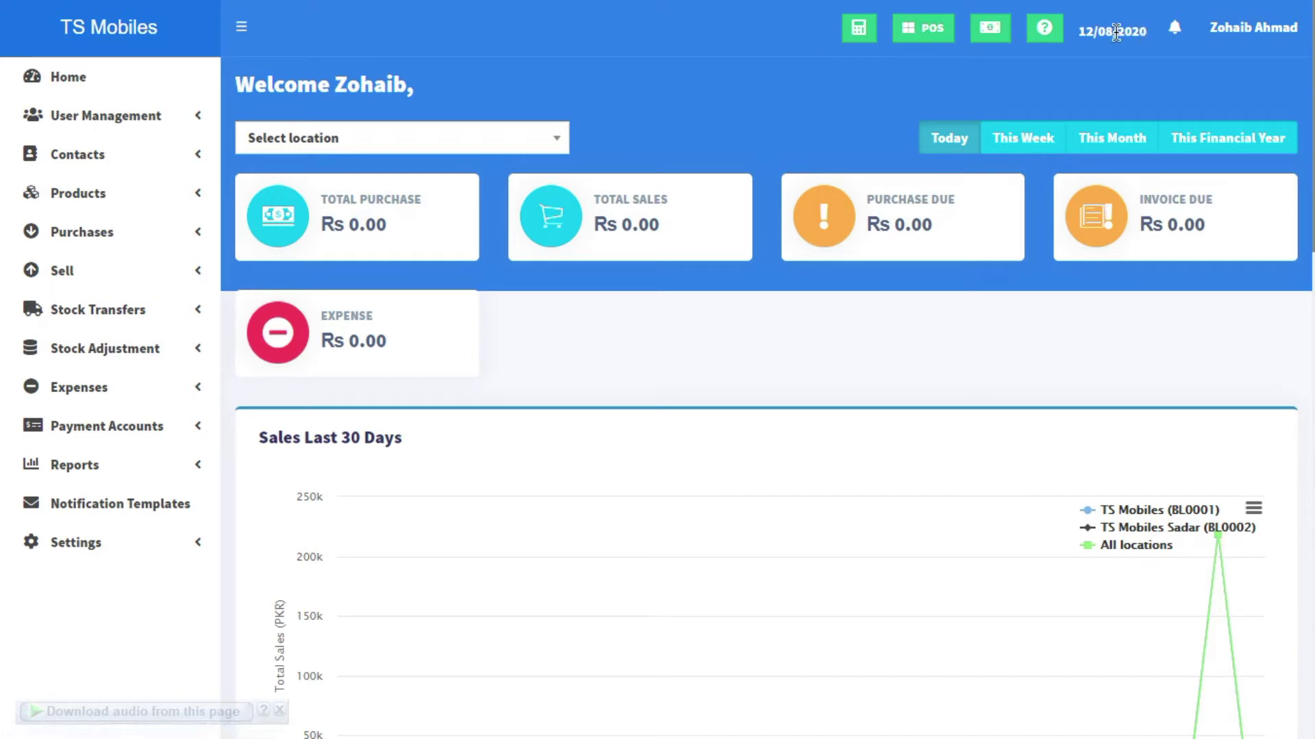
- Check the notifications and the account's profile and sign-out options, closing the account options again
left_click(1173, 29)
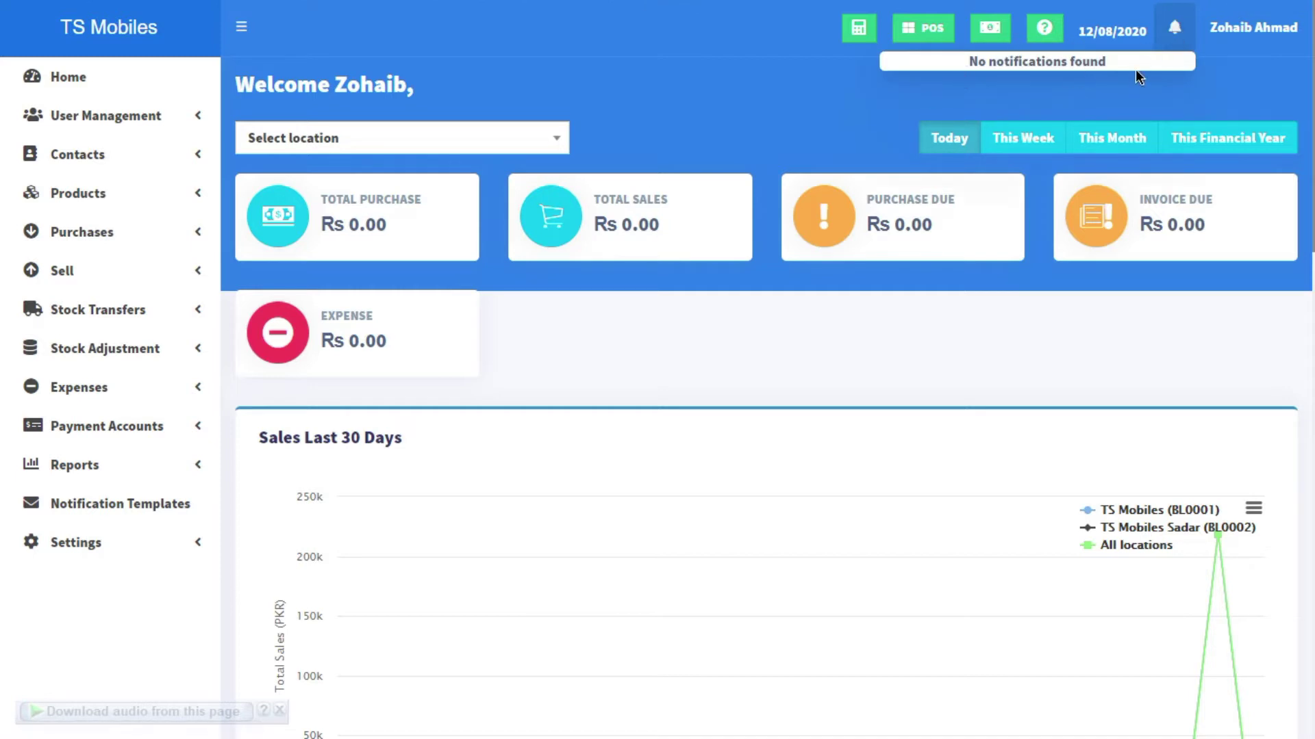
left_click(1222, 31)
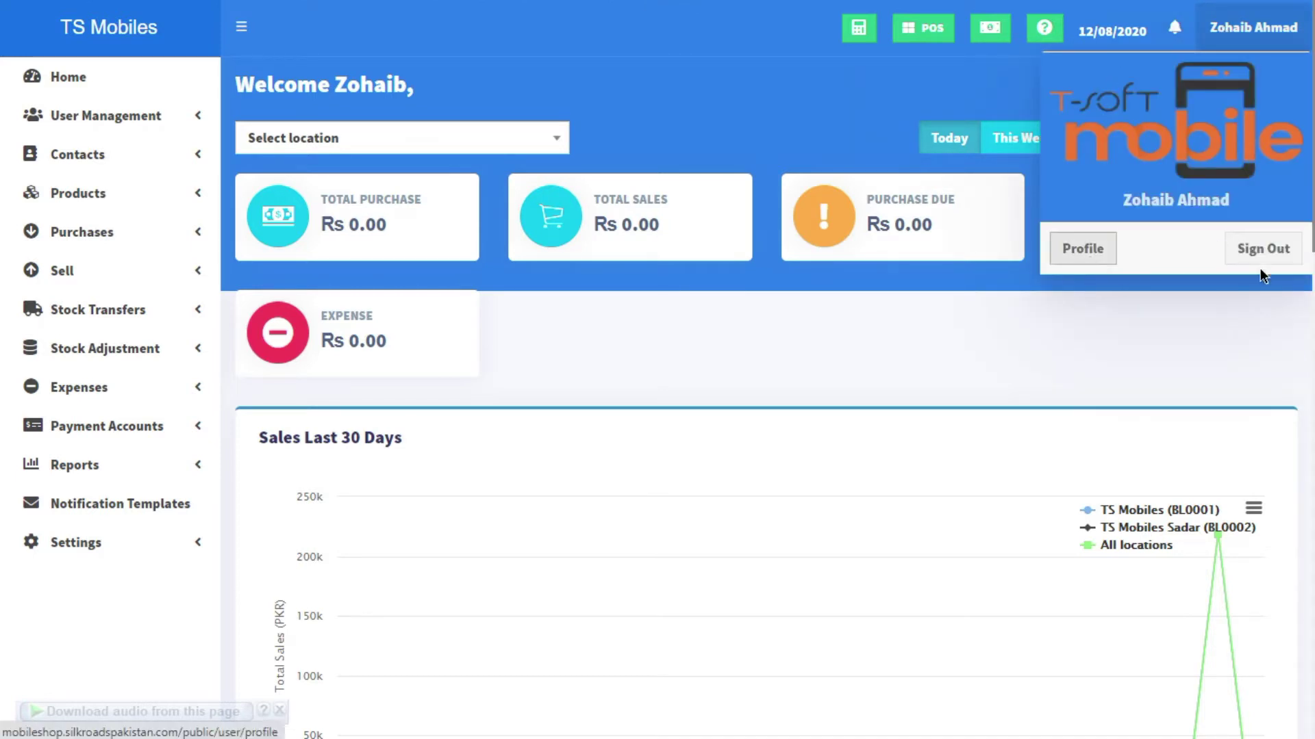
left_click(1275, 24)
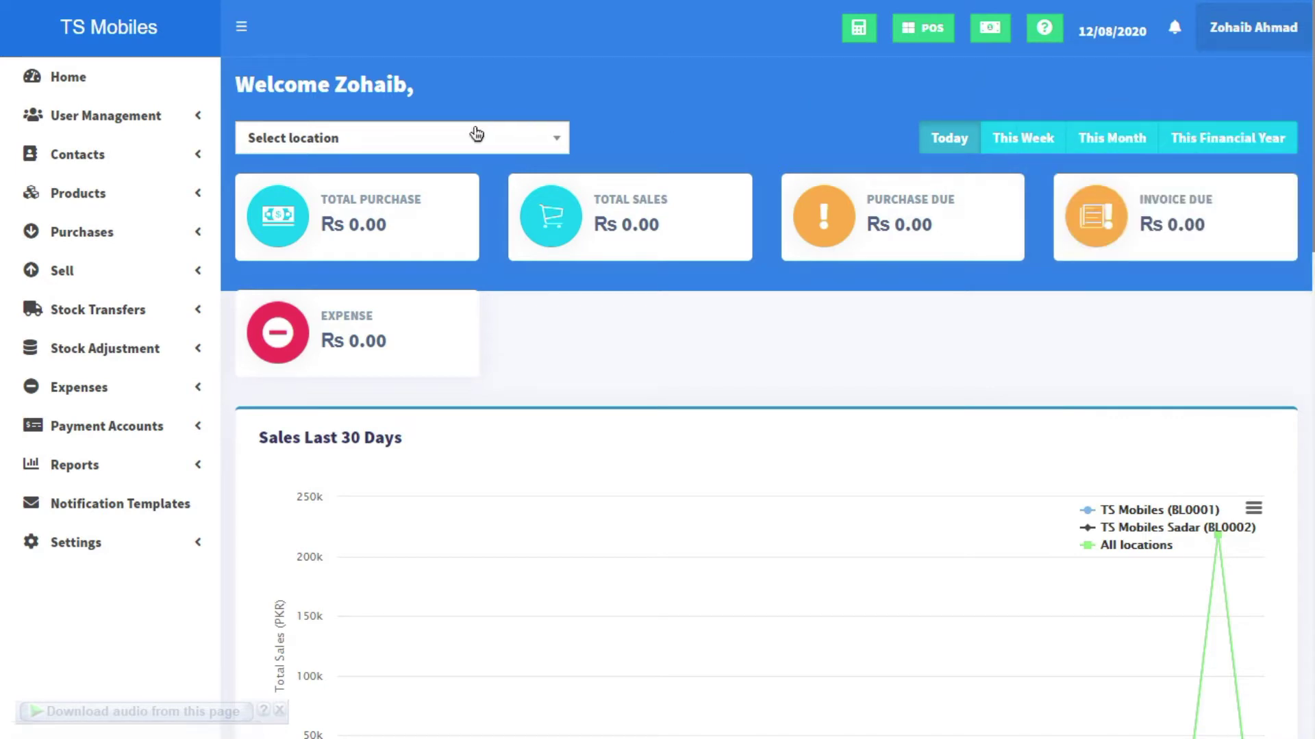
- Filter the dashboard to the TS Mobiles (BL0001) location
left_click(376, 136)
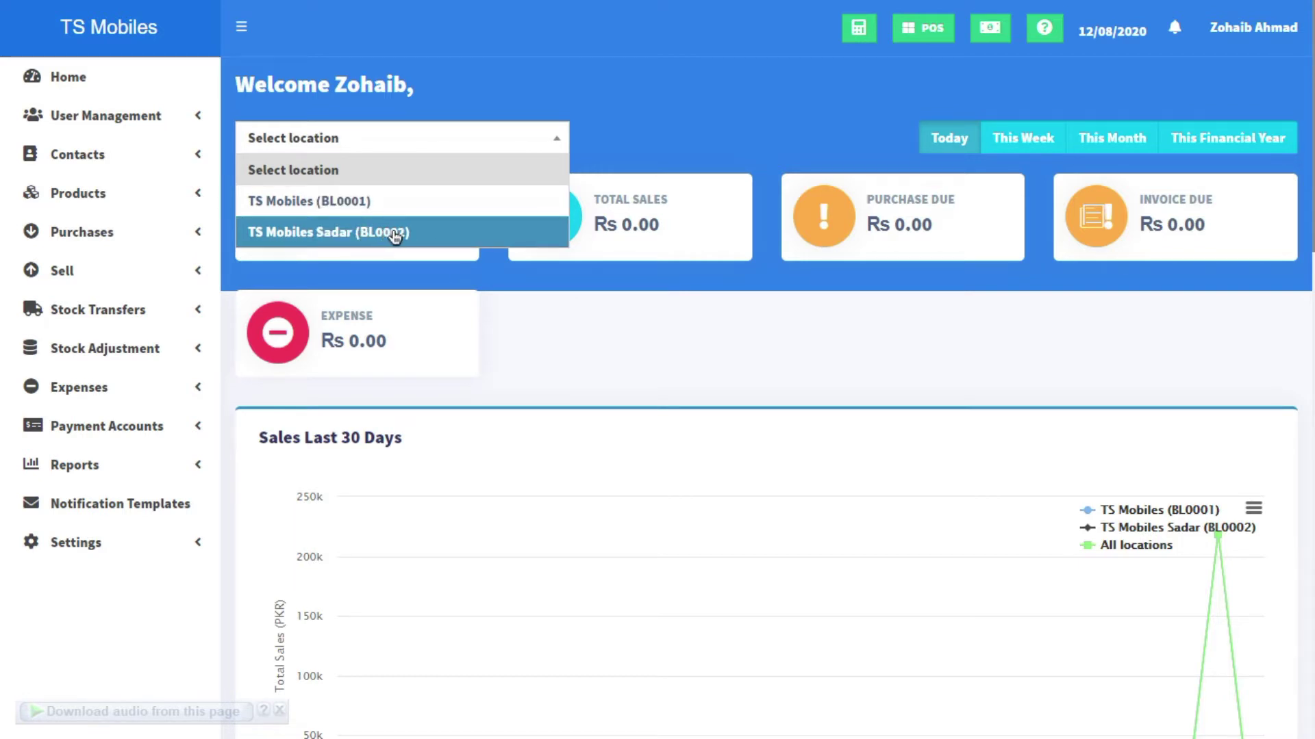
left_click(448, 202)
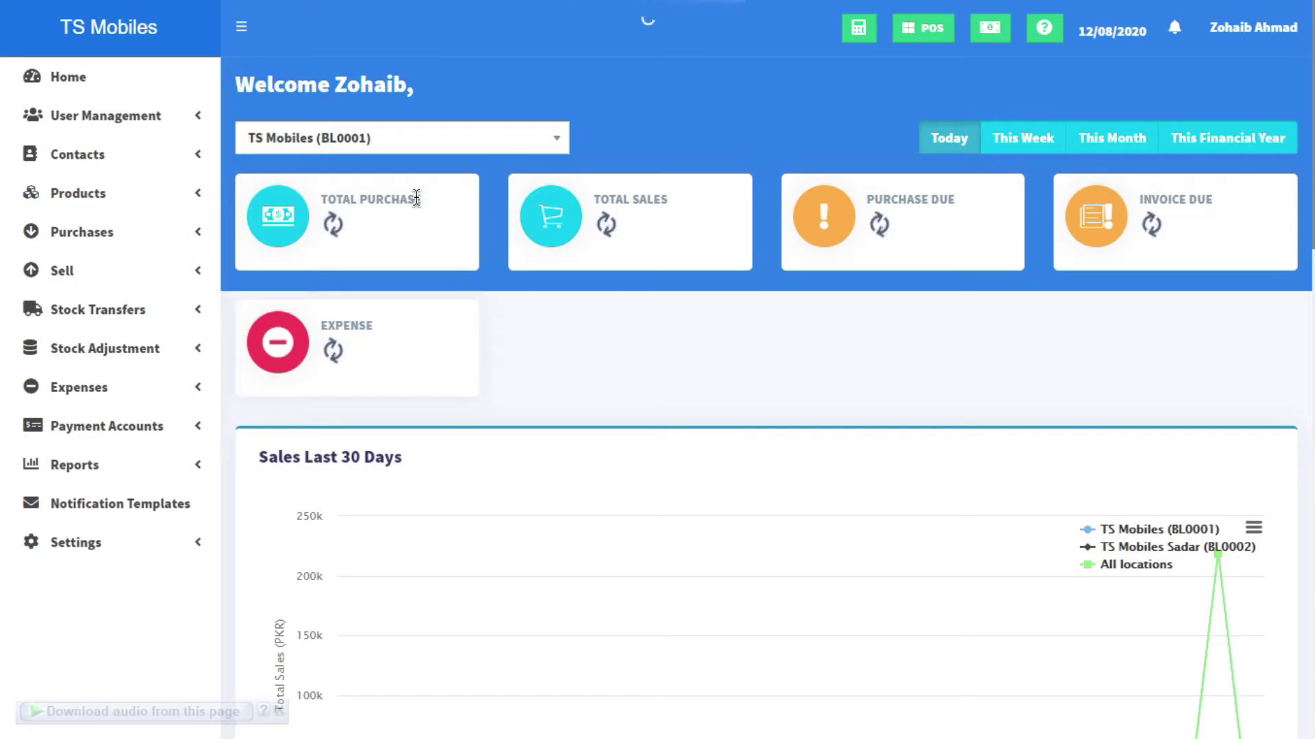
scroll(934, 353, "down", 3)
scroll(934, 361, "up", 3)
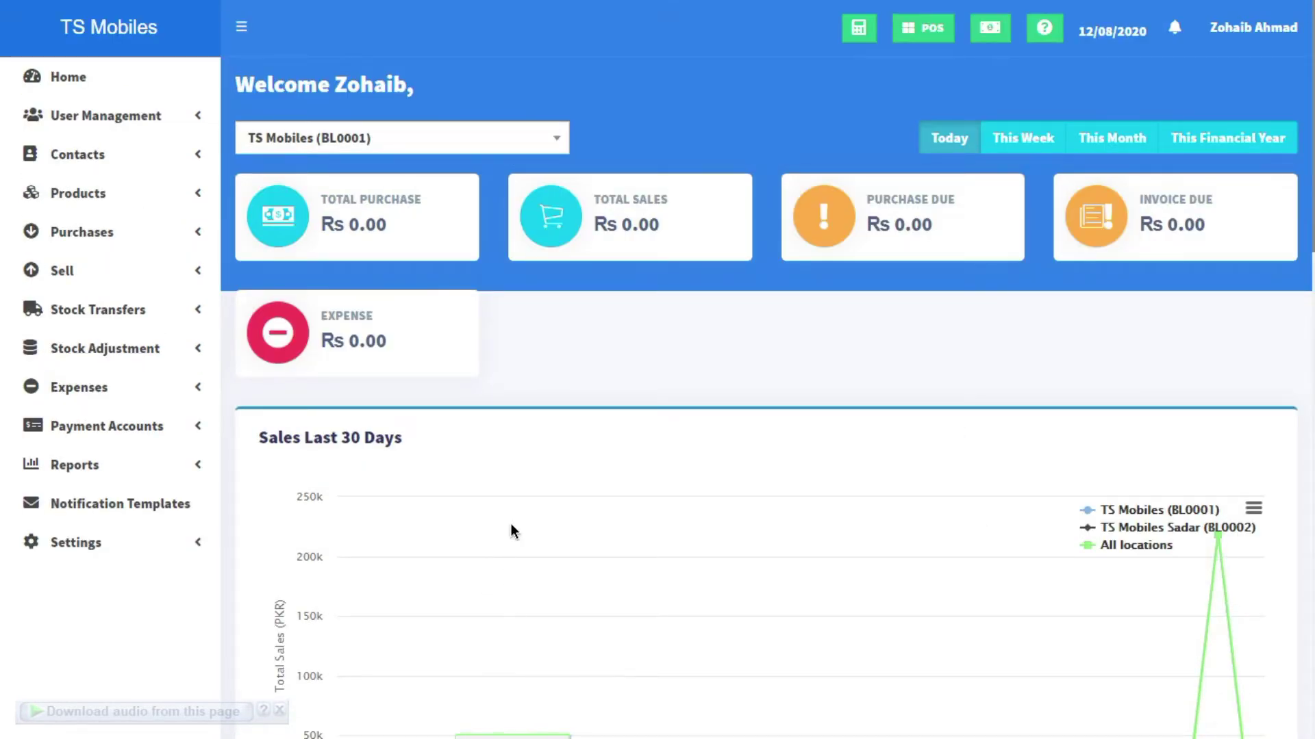
- Examine the dashboard's 30-day and financial-year sales charts and its payment due and product stock alert tables
scroll(560, 502, "down", 3)
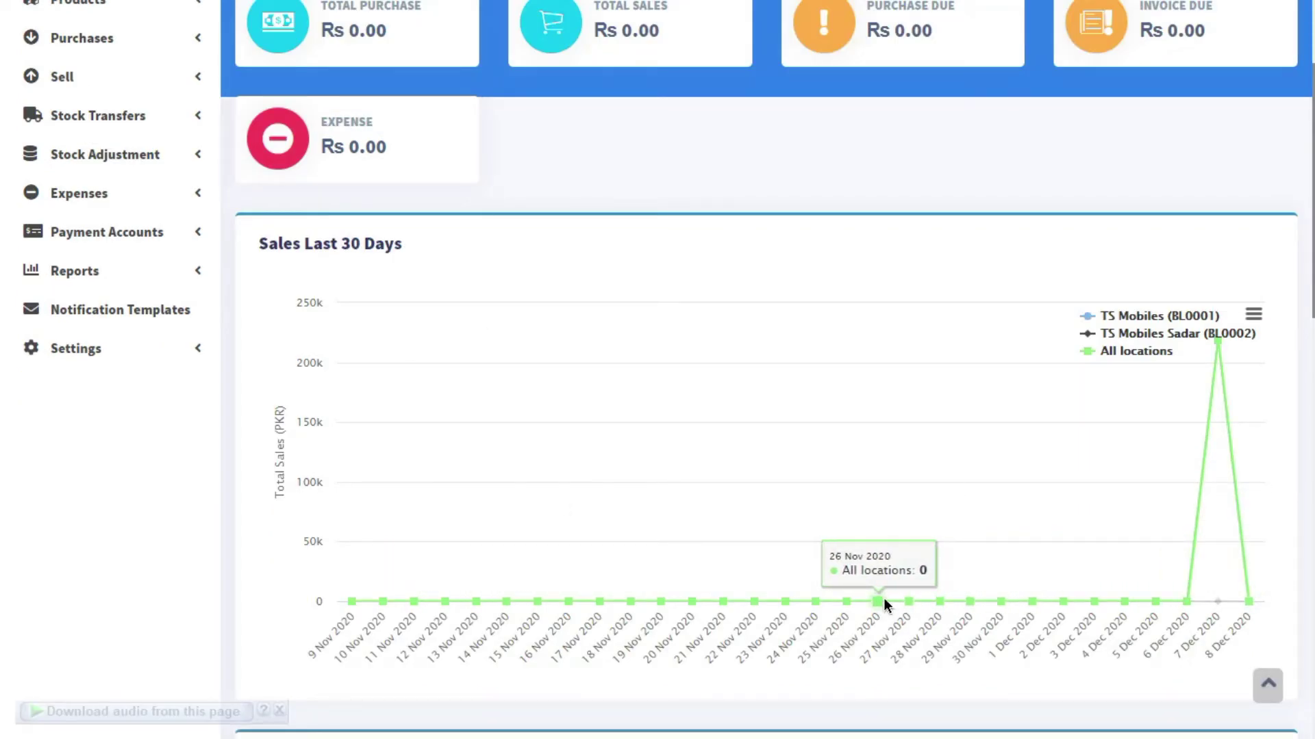
scroll(889, 586, "down", 2)
scroll(890, 587, "down", 2)
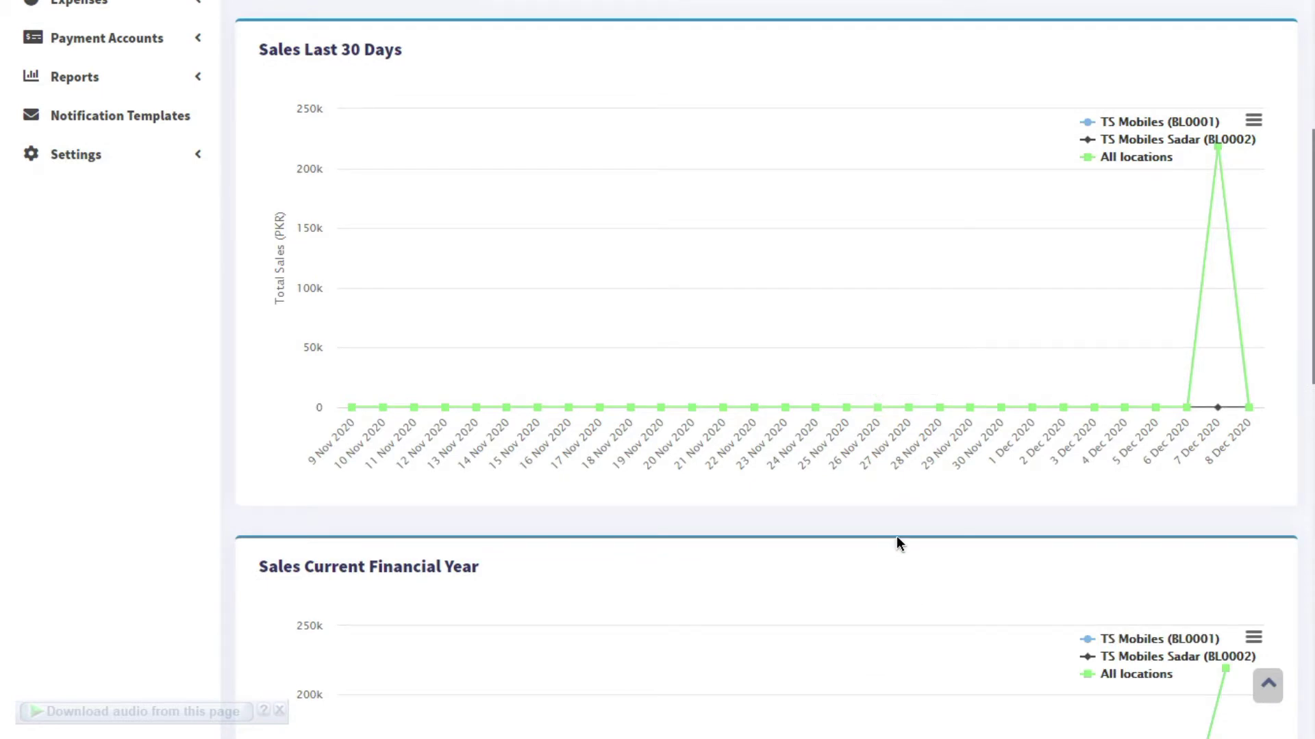
scroll(897, 548, "down", 8)
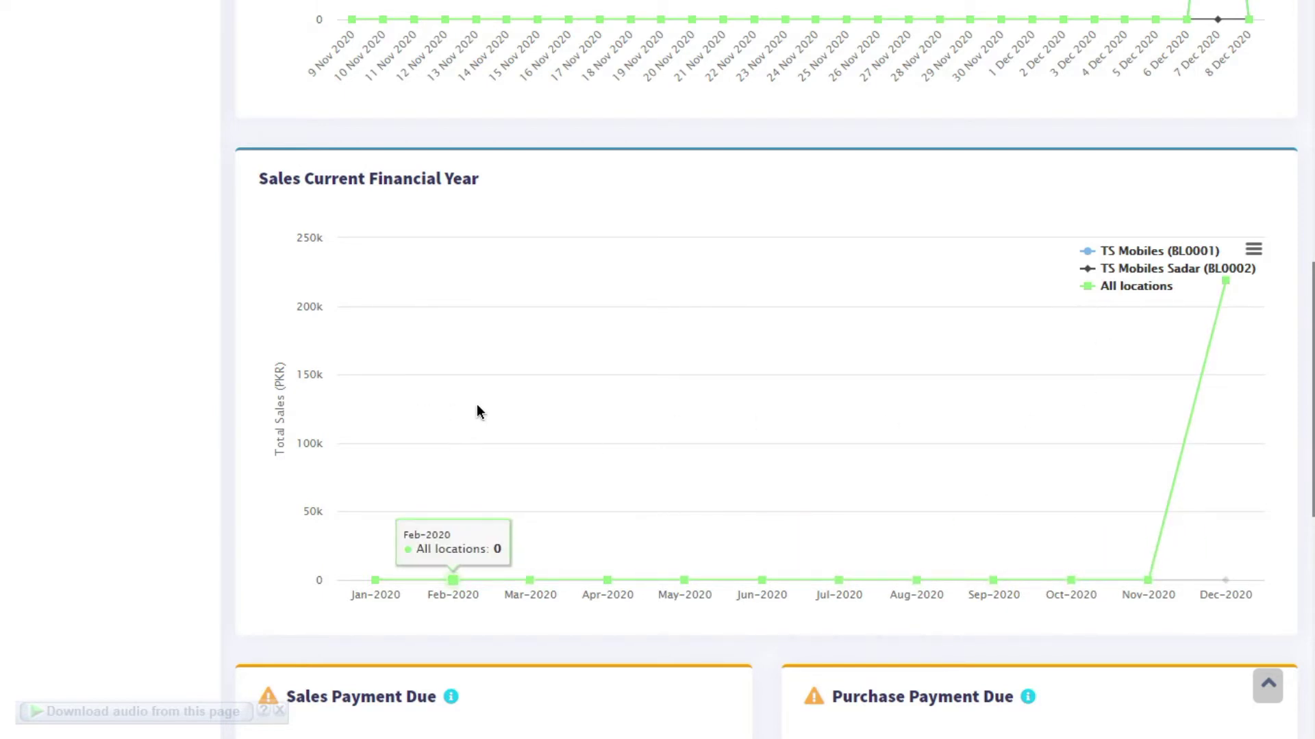
scroll(1012, 389, "down", 5)
scroll(1012, 392, "down", 3)
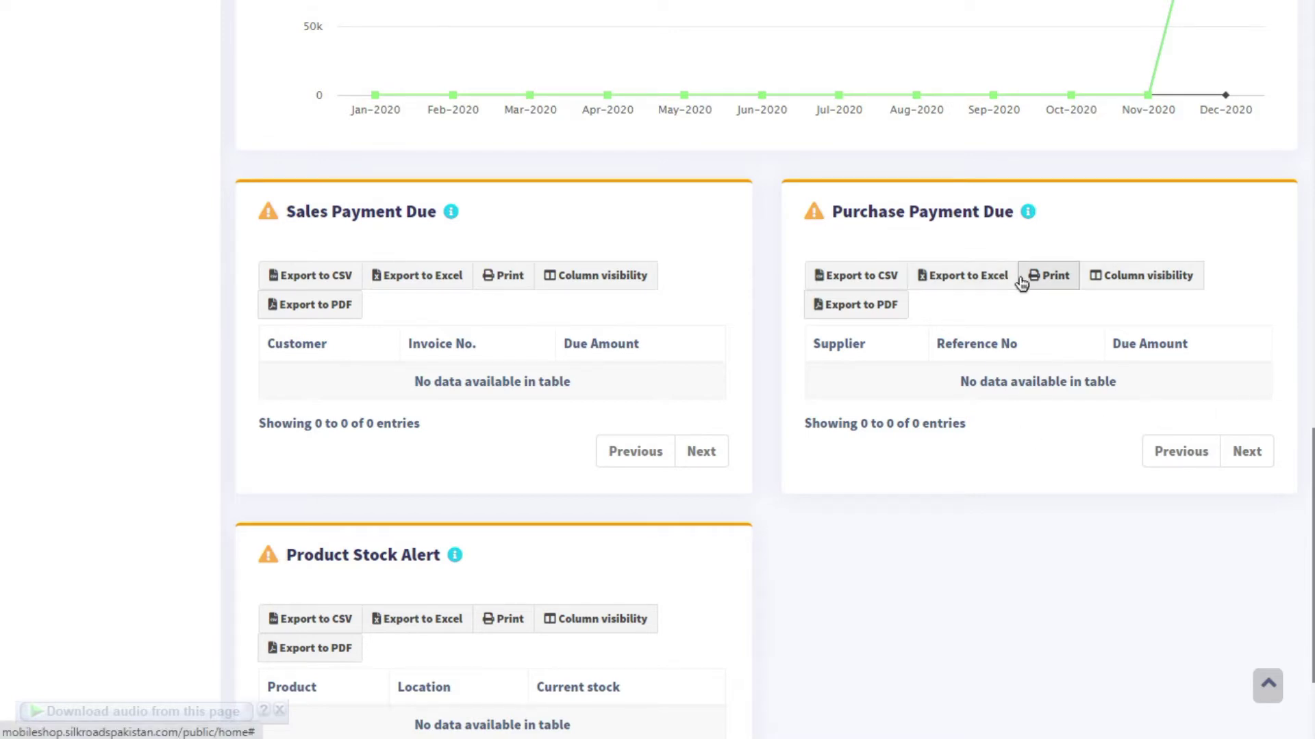
scroll(1055, 387, "down", 3)
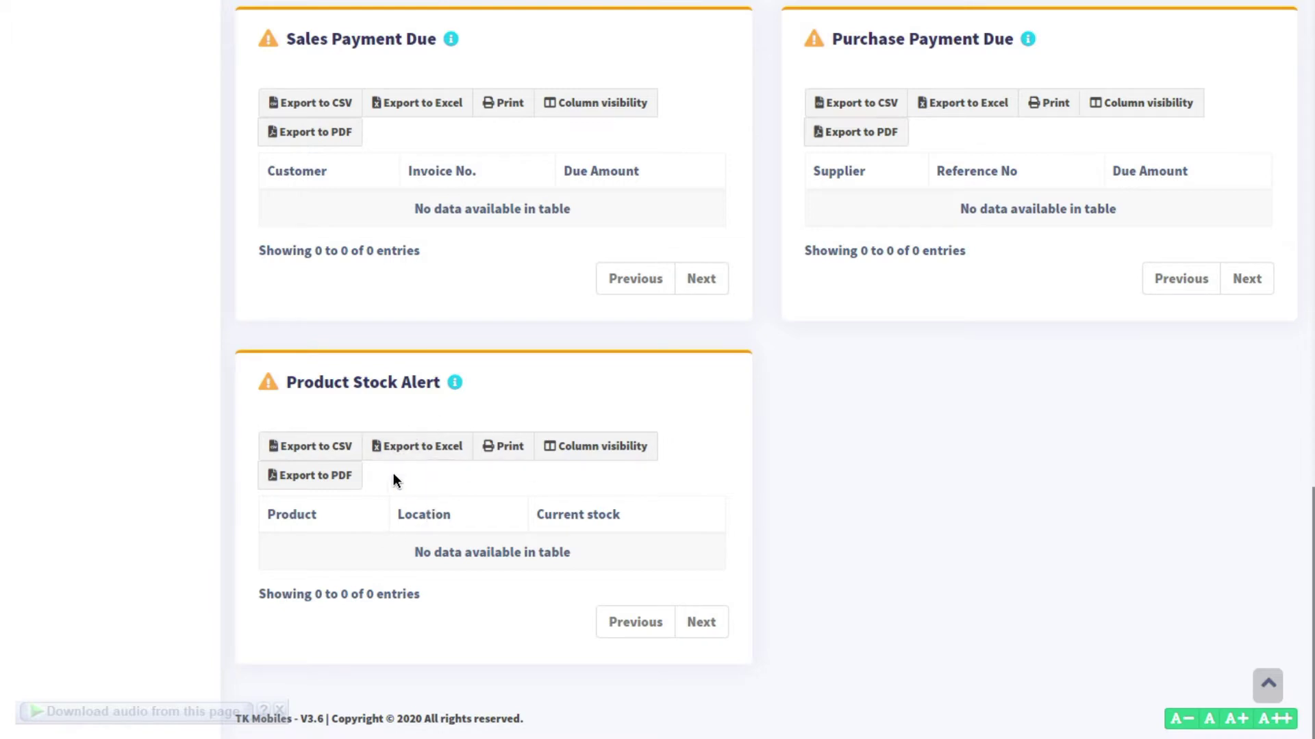
scroll(631, 534, "up", 4)
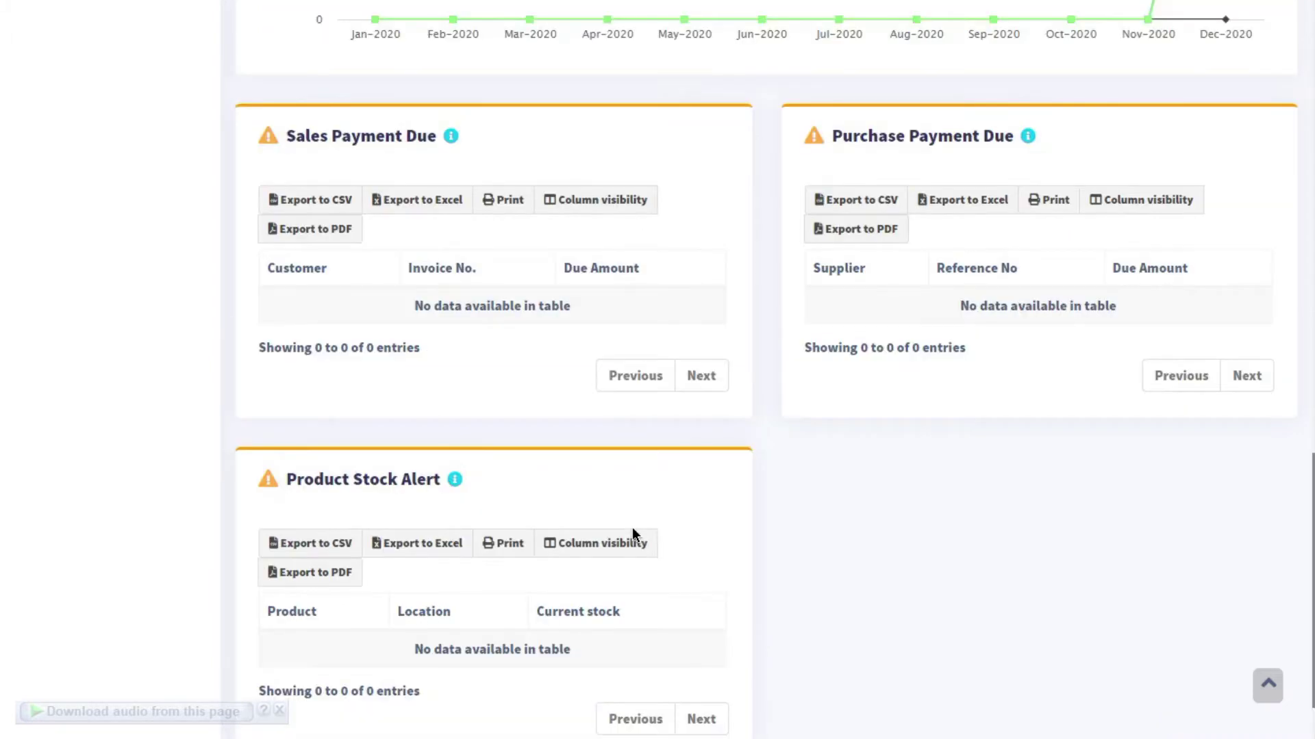
scroll(632, 529, "down", 4)
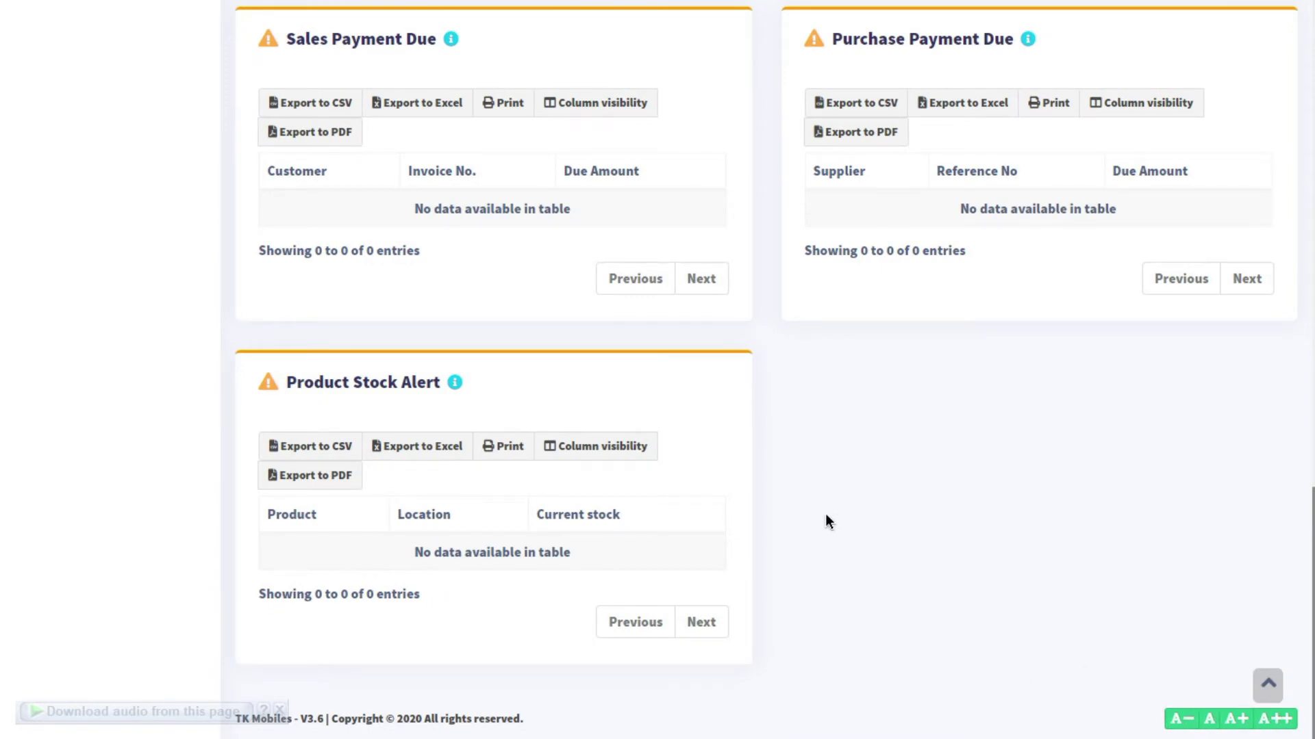
scroll(824, 514, "up", 15)
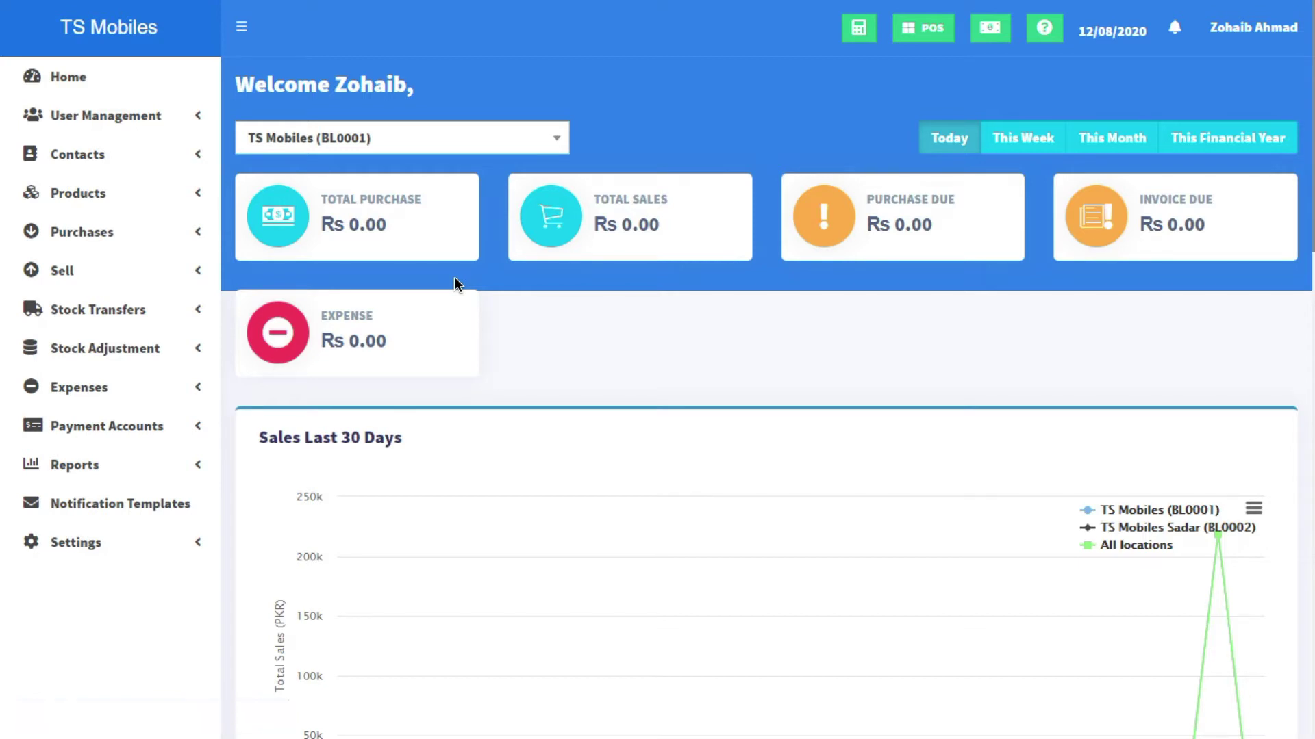
- Open the product brands list, look at the fields for adding a brand, and close the form unsaved
left_click(162, 201)
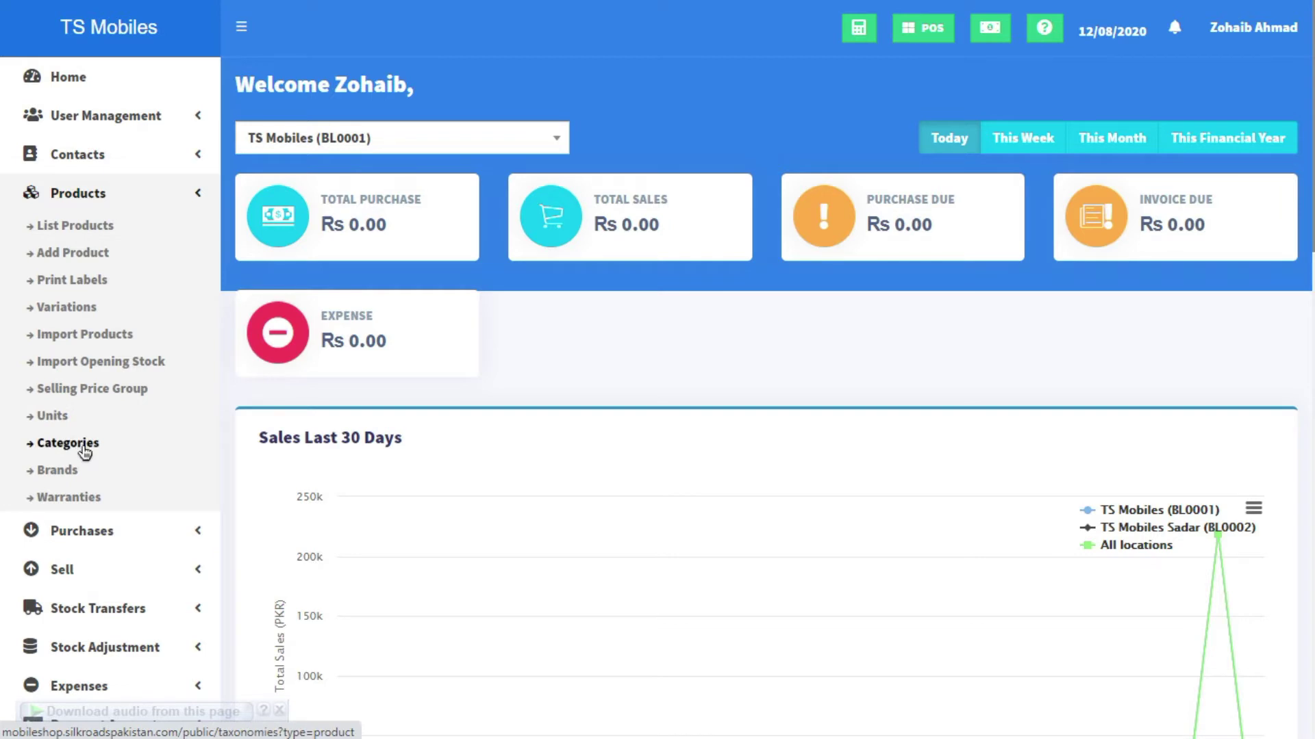
left_click(76, 473)
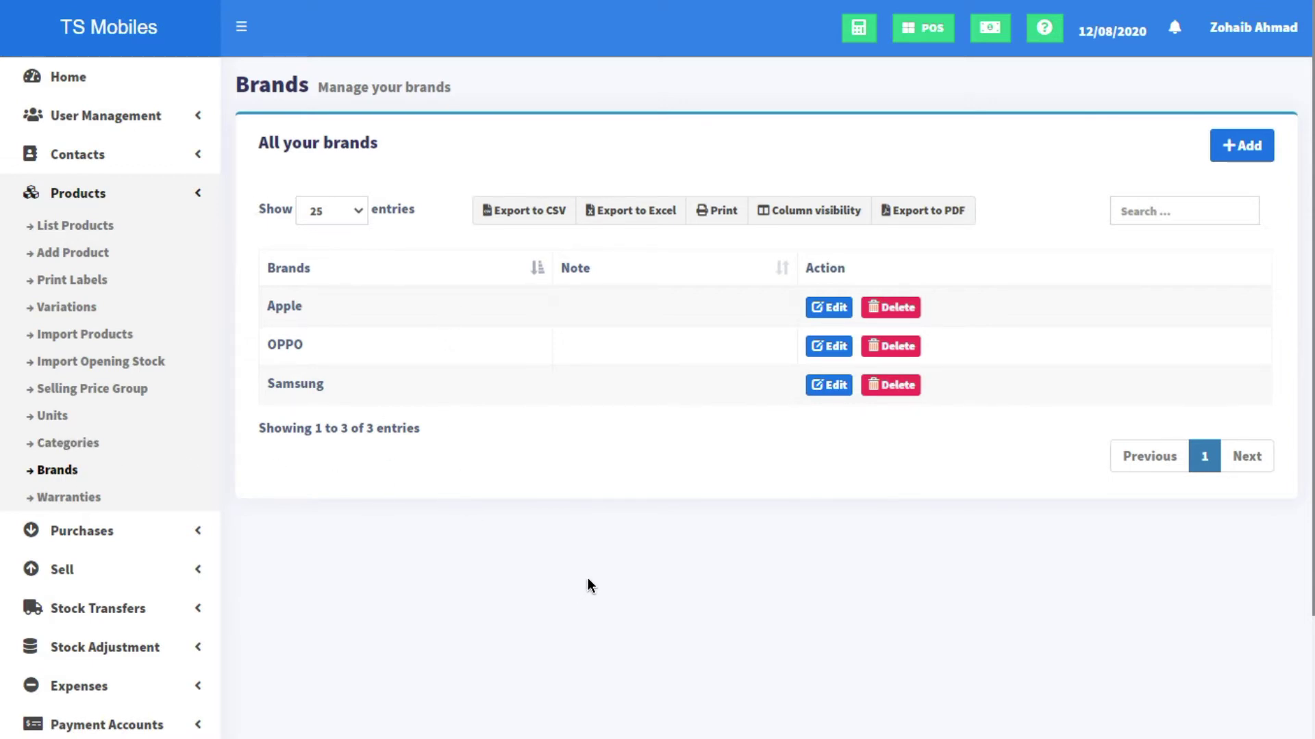
left_click(1248, 155)
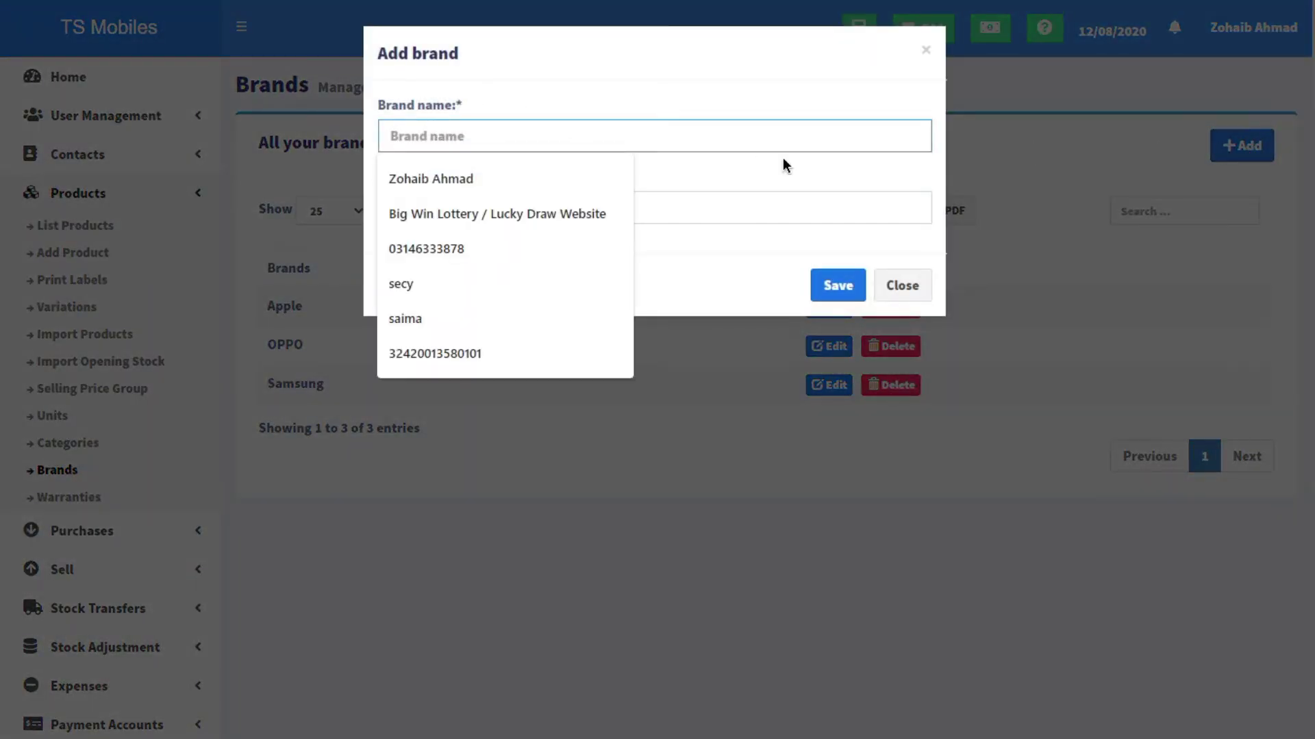
left_click(783, 199)
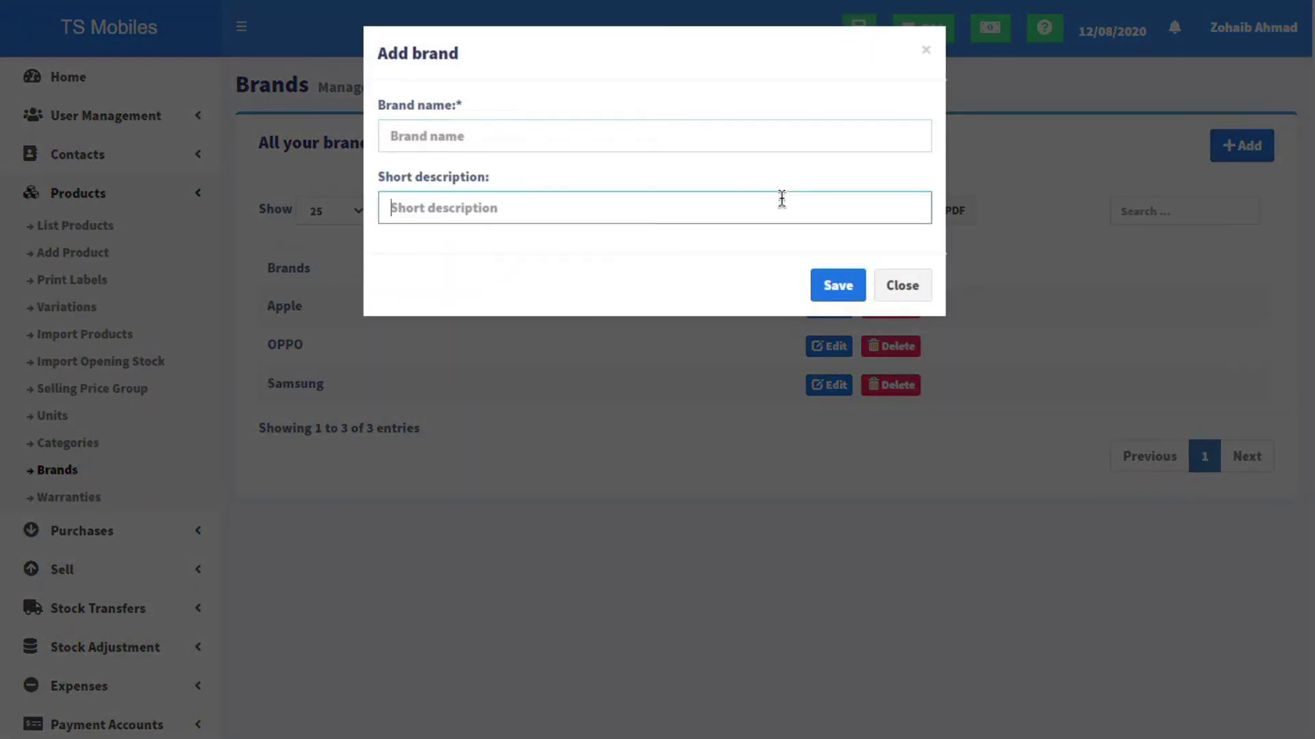
left_click(895, 290)
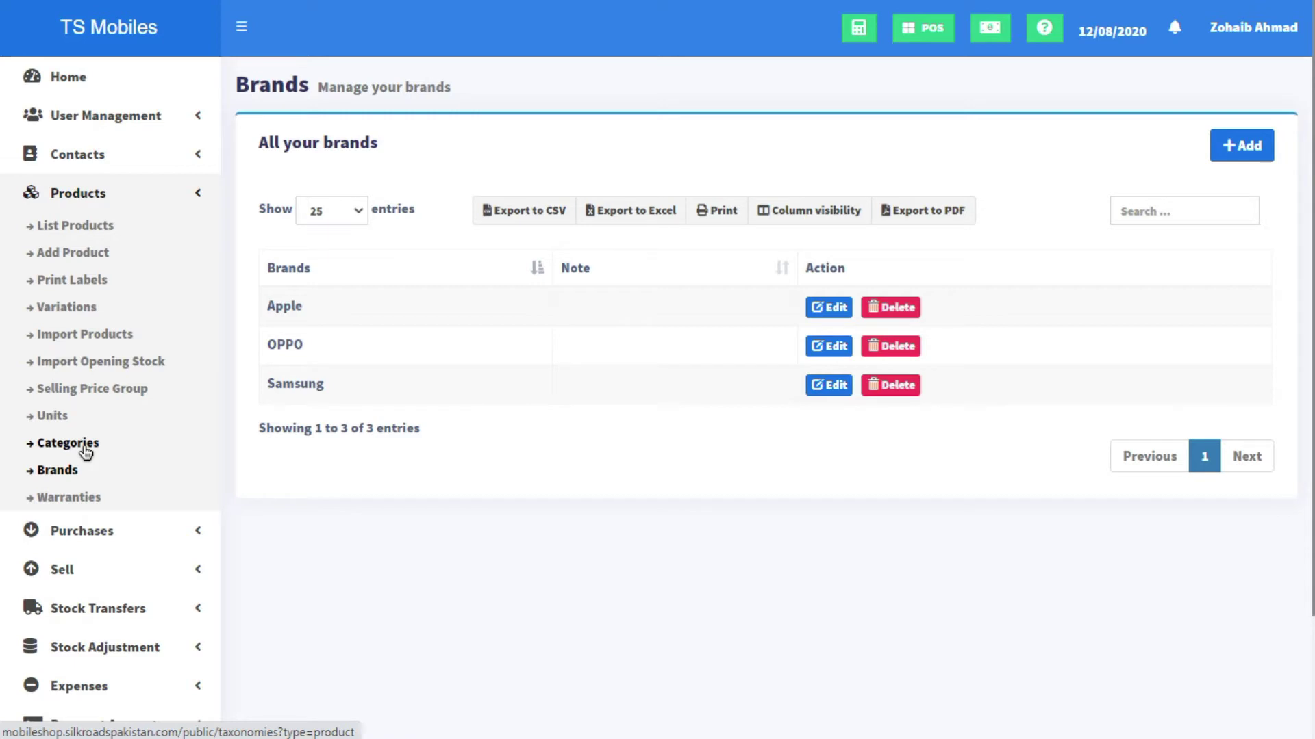
- Review the list of product units and the list of warranties
left_click(64, 427)
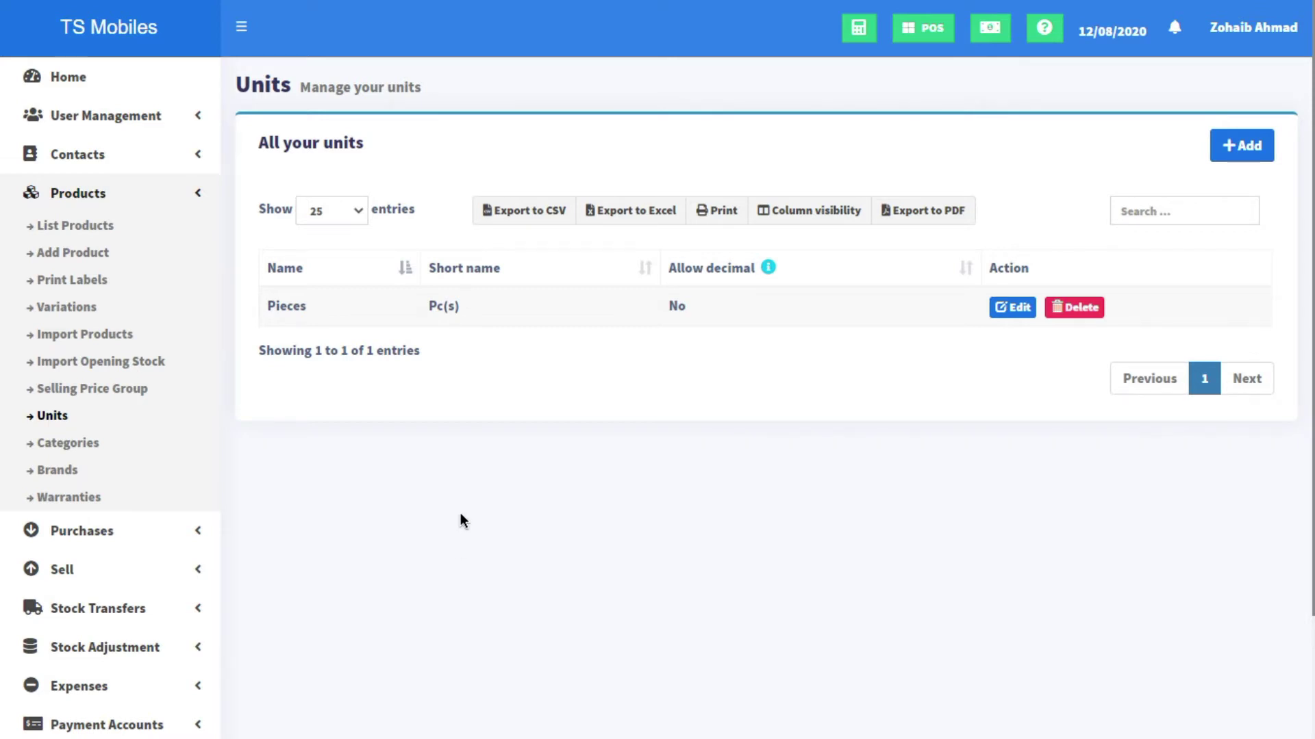
left_click(82, 498)
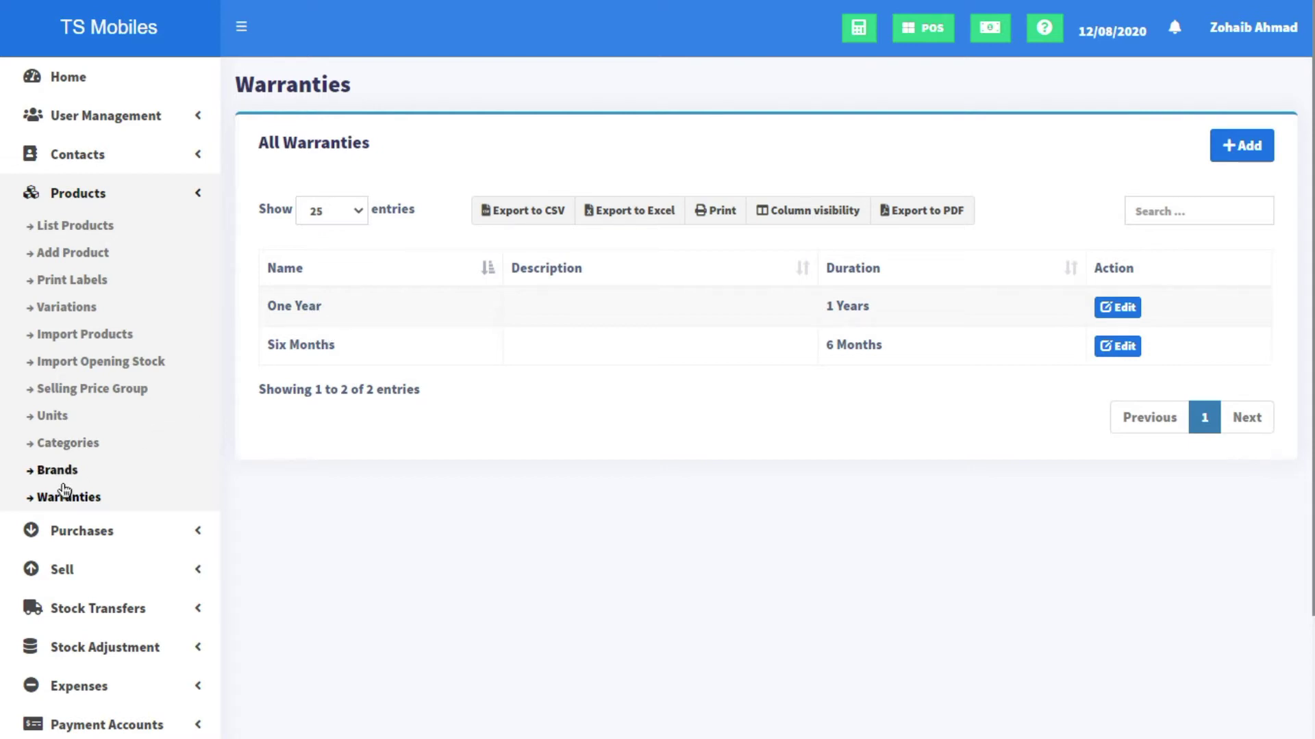
- Open the product categories and start a new category with the name Test
left_click(65, 445)
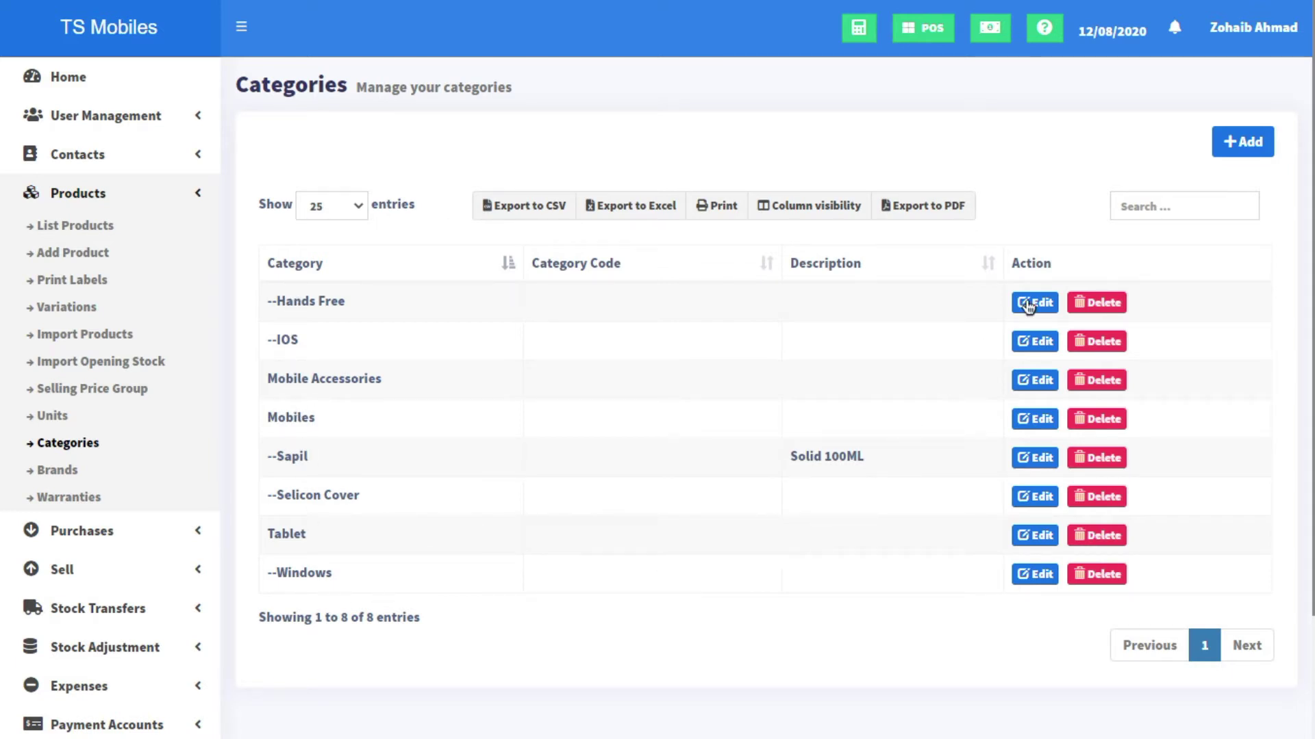
left_click(1242, 141)
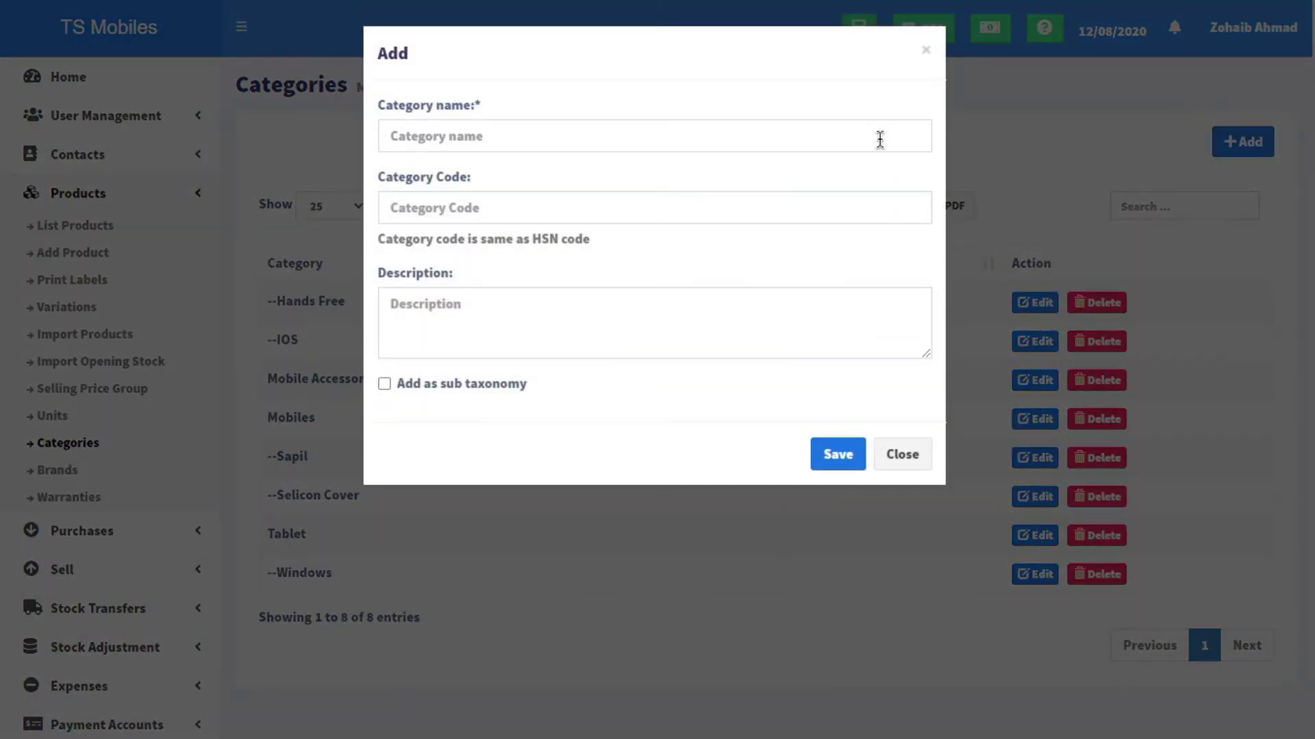
left_click(605, 141)
left_click_drag(487, 106, 556, 63)
left_click(511, 138)
left_click(512, 139)
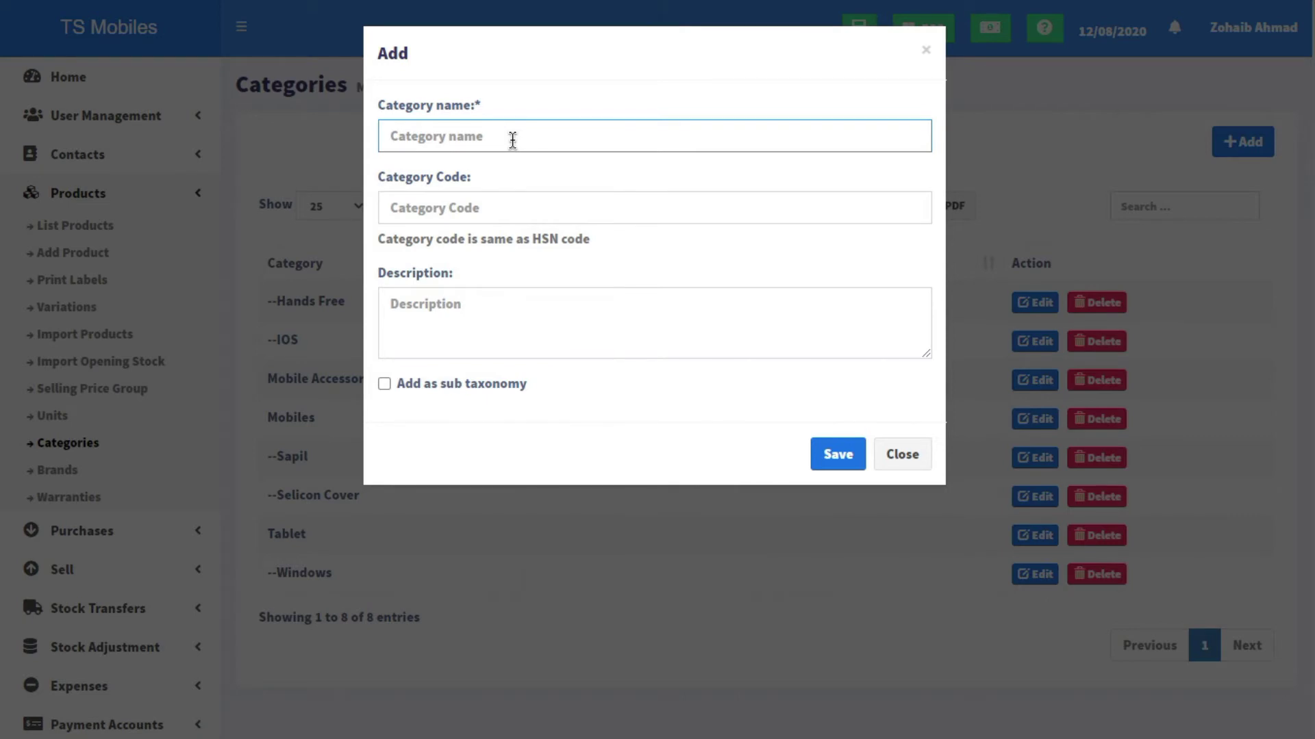
type("Test")
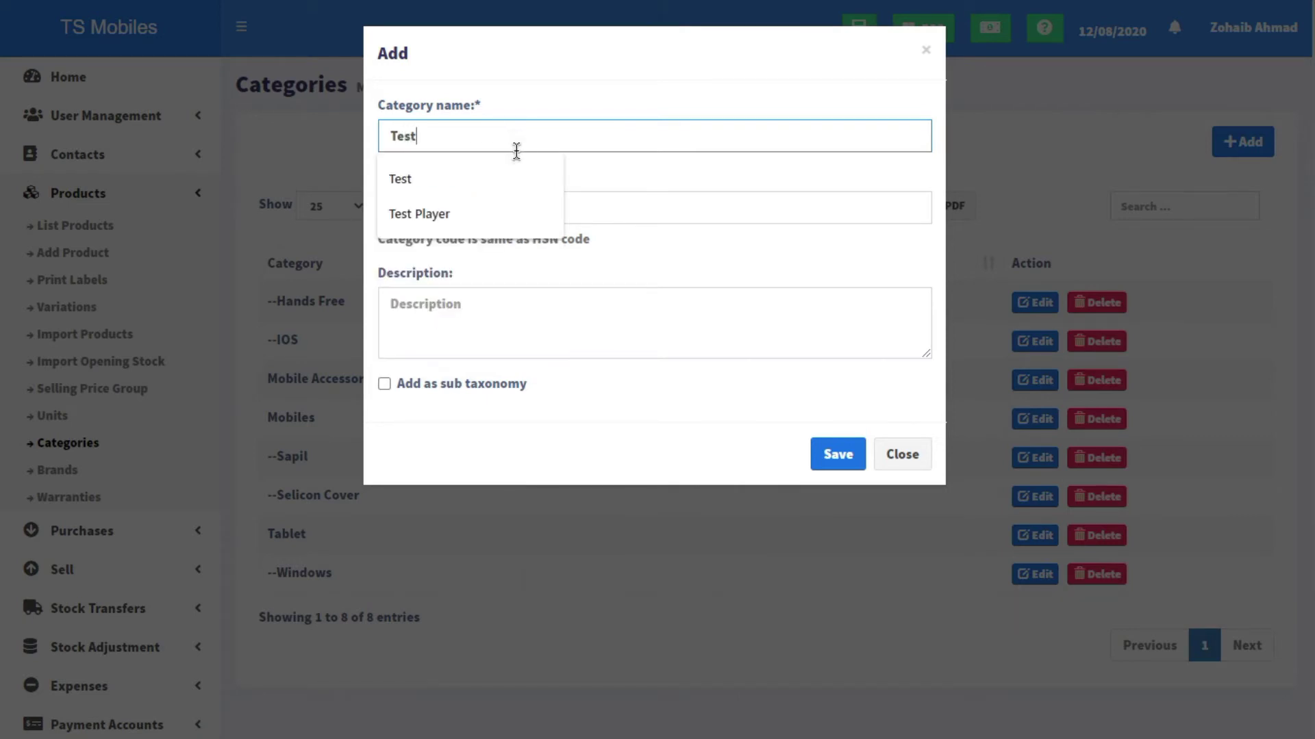
left_click(498, 171)
- Mark the new category as a sub taxonomy, look through the parent category options, and close the form without saving
left_click(511, 213)
left_click(486, 307)
left_click(454, 384)
left_click(449, 442)
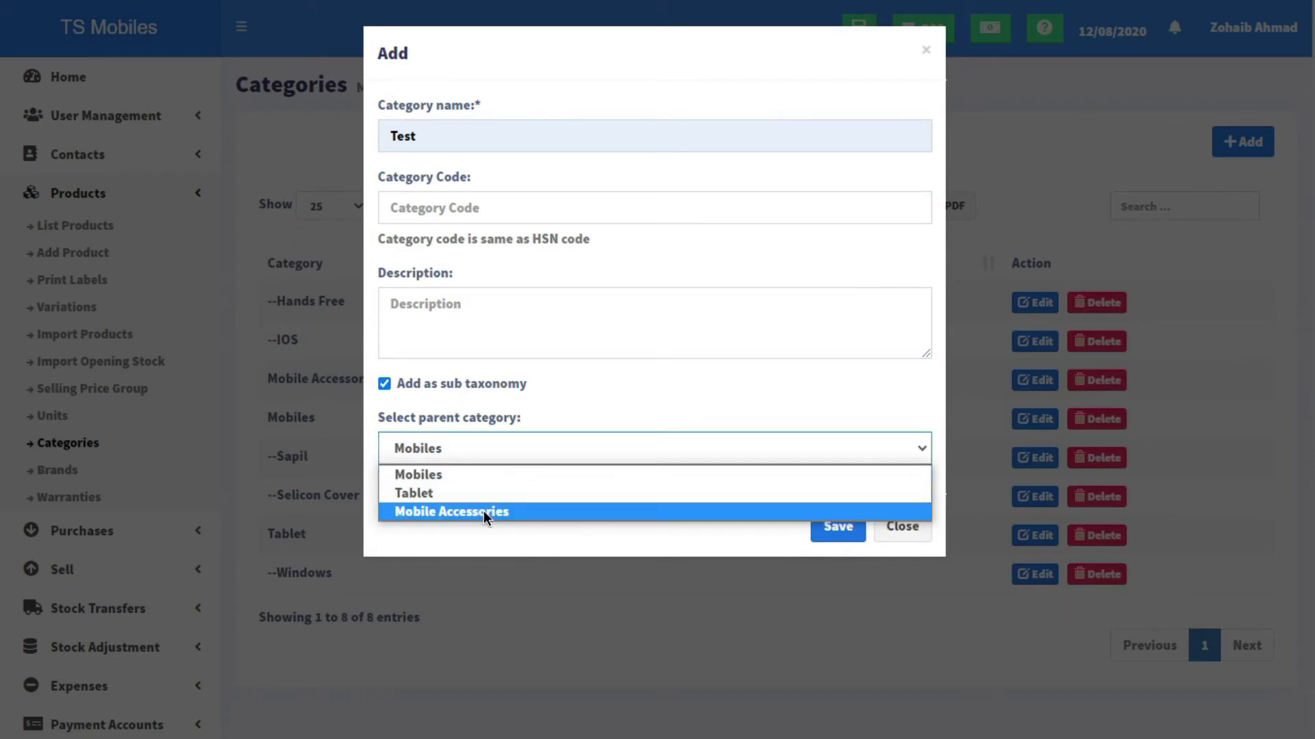
left_click(758, 554)
left_click(905, 532)
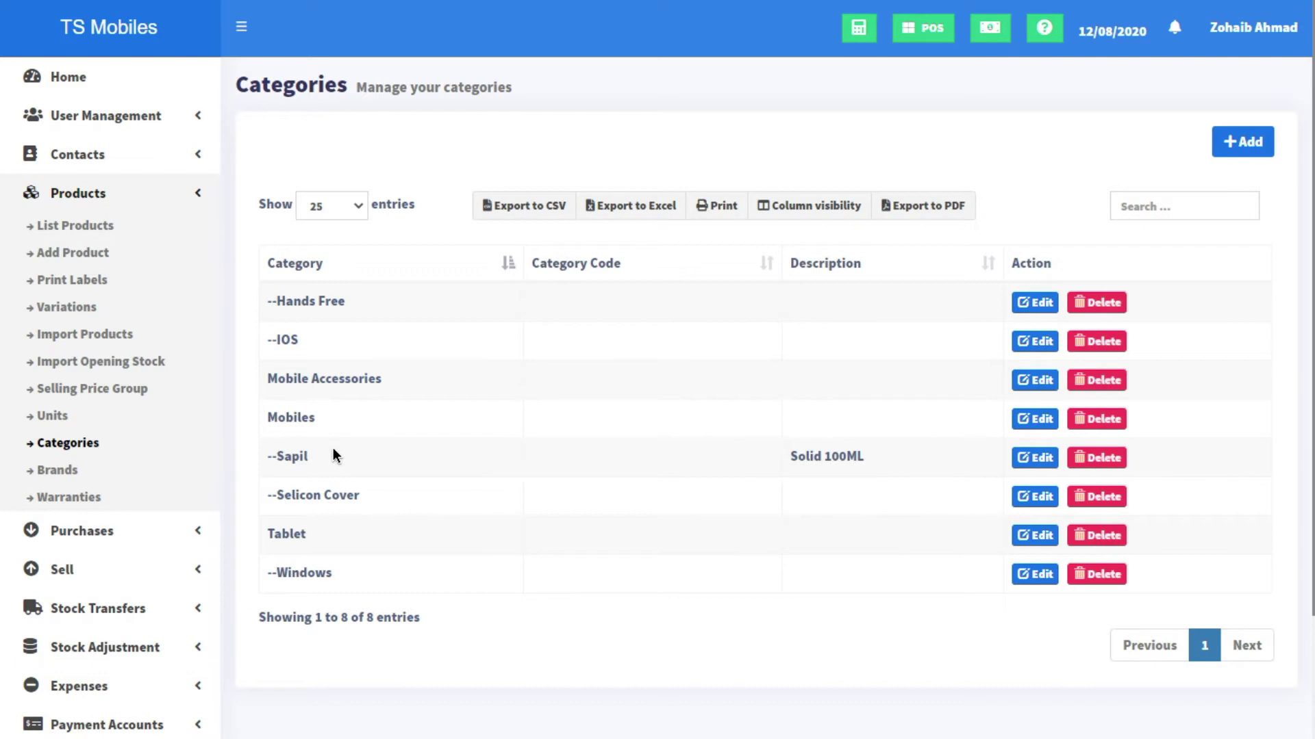
- Open the form for adding a new product and look through its name, SKU, barcode type, unit and brand fields
scroll(319, 543, "down", 2)
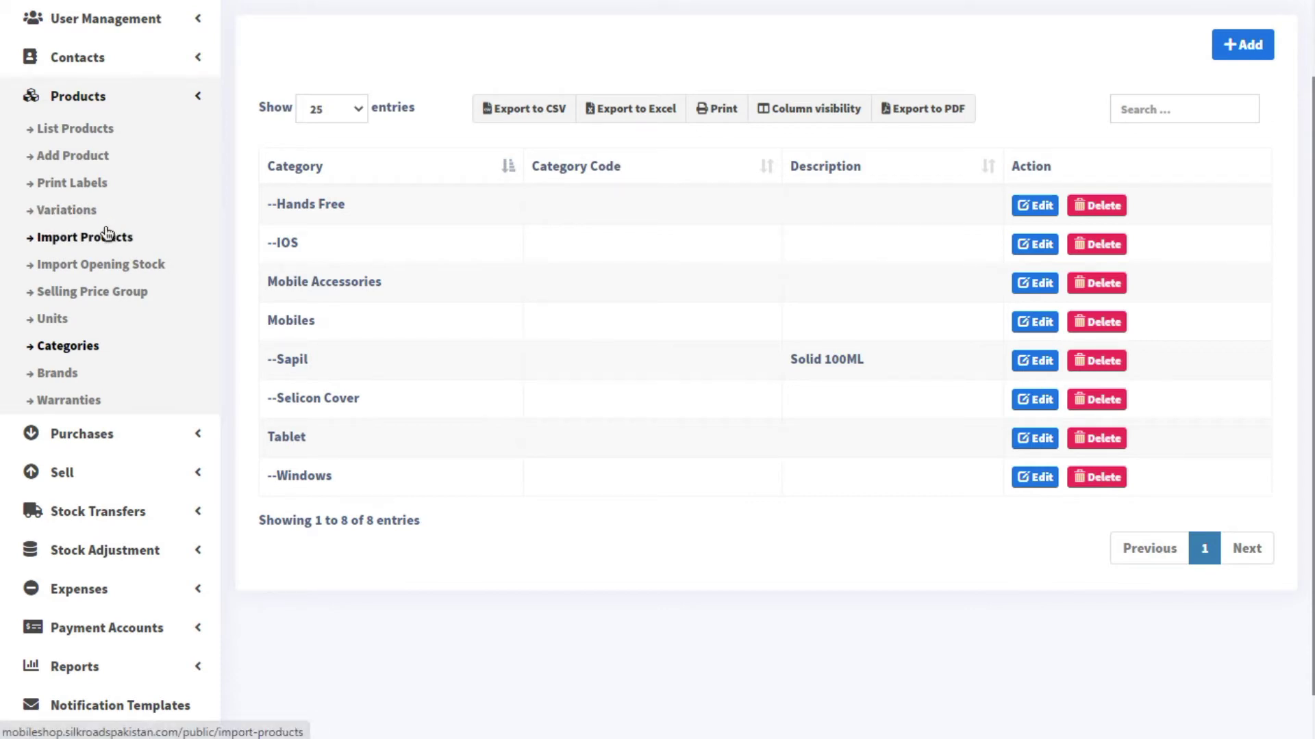
left_click(81, 159)
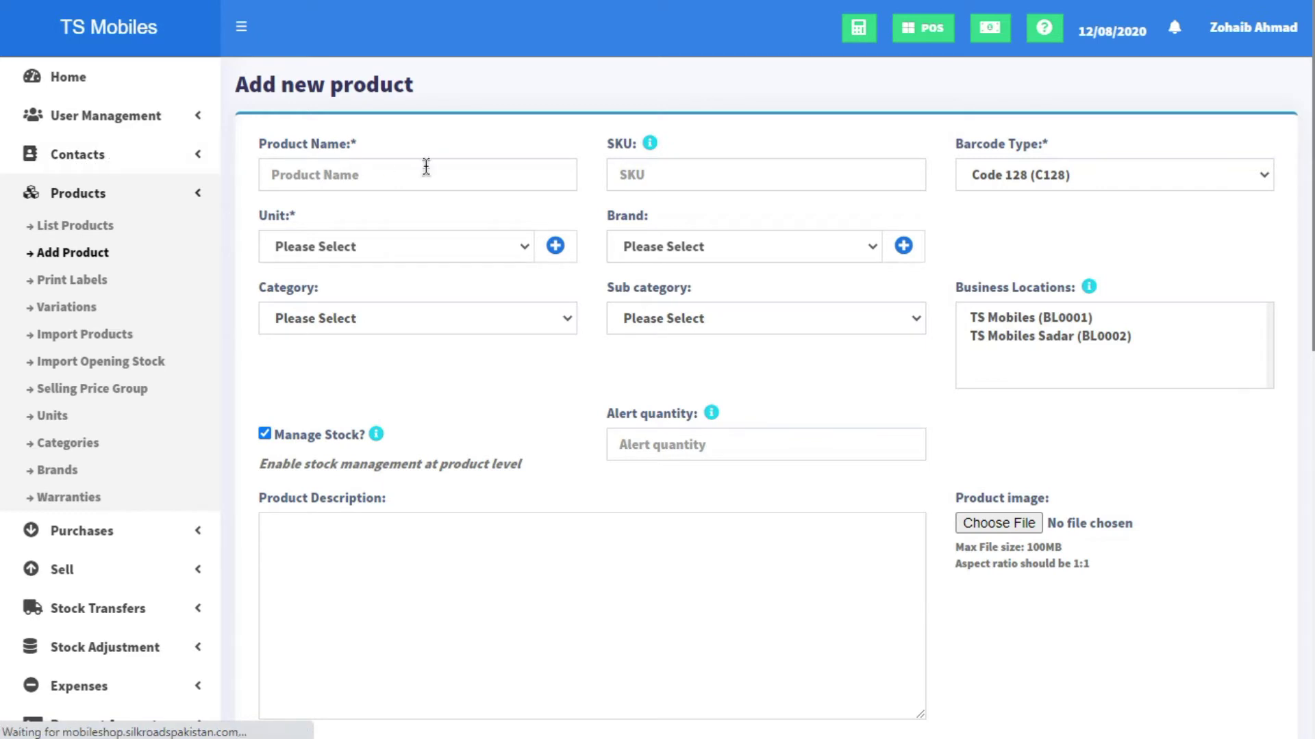
left_click(449, 176)
left_click(775, 178)
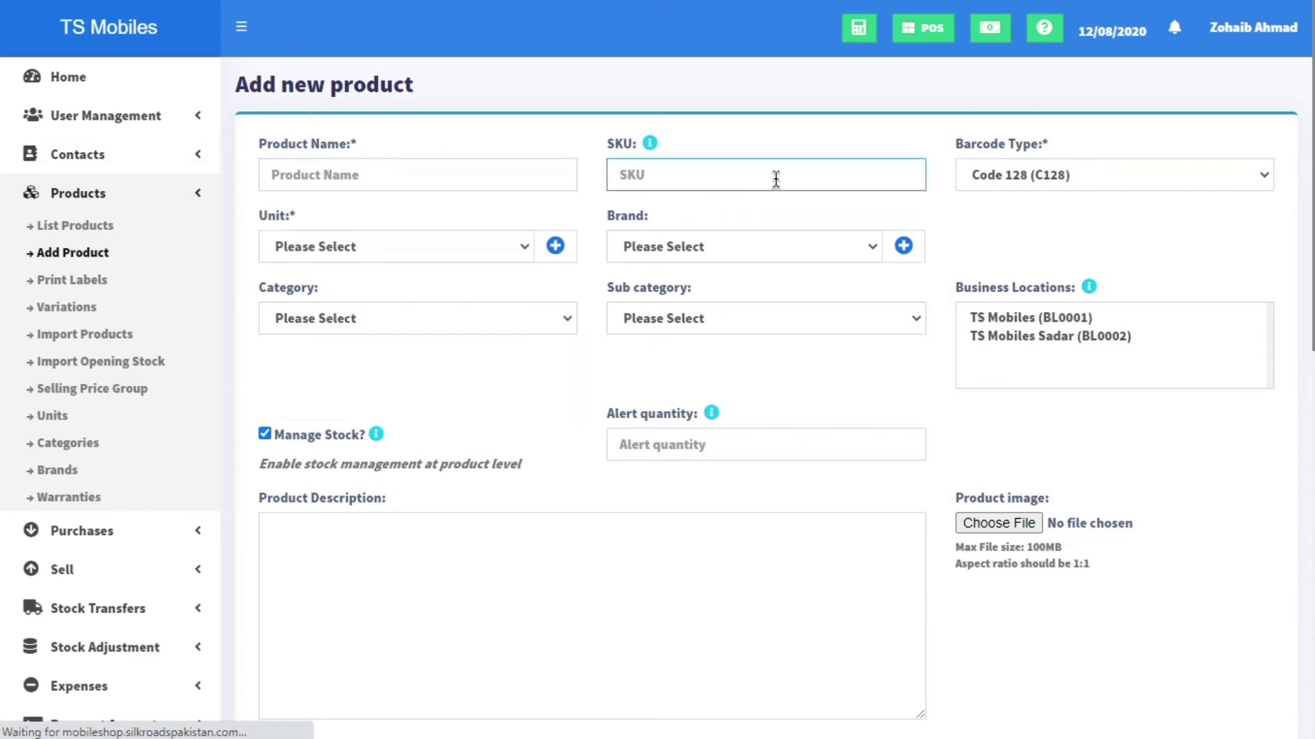
left_click(1110, 172)
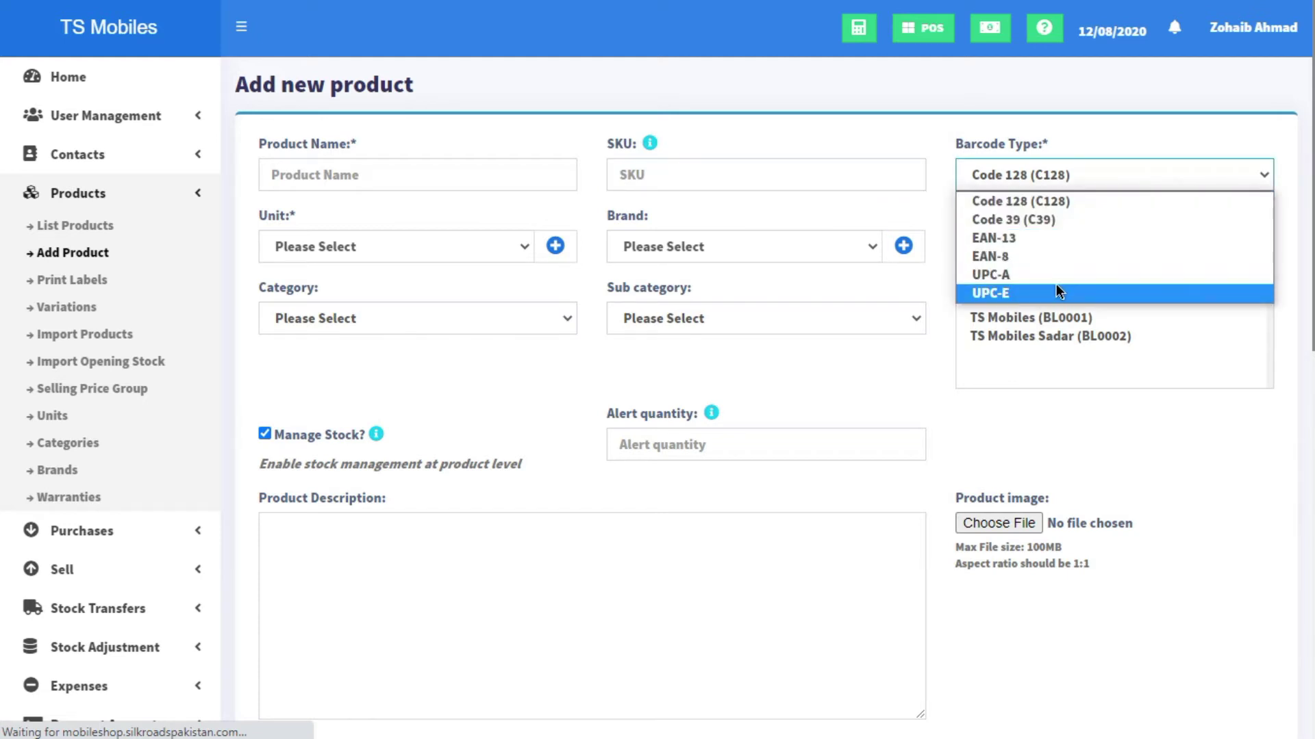
left_click(1079, 180)
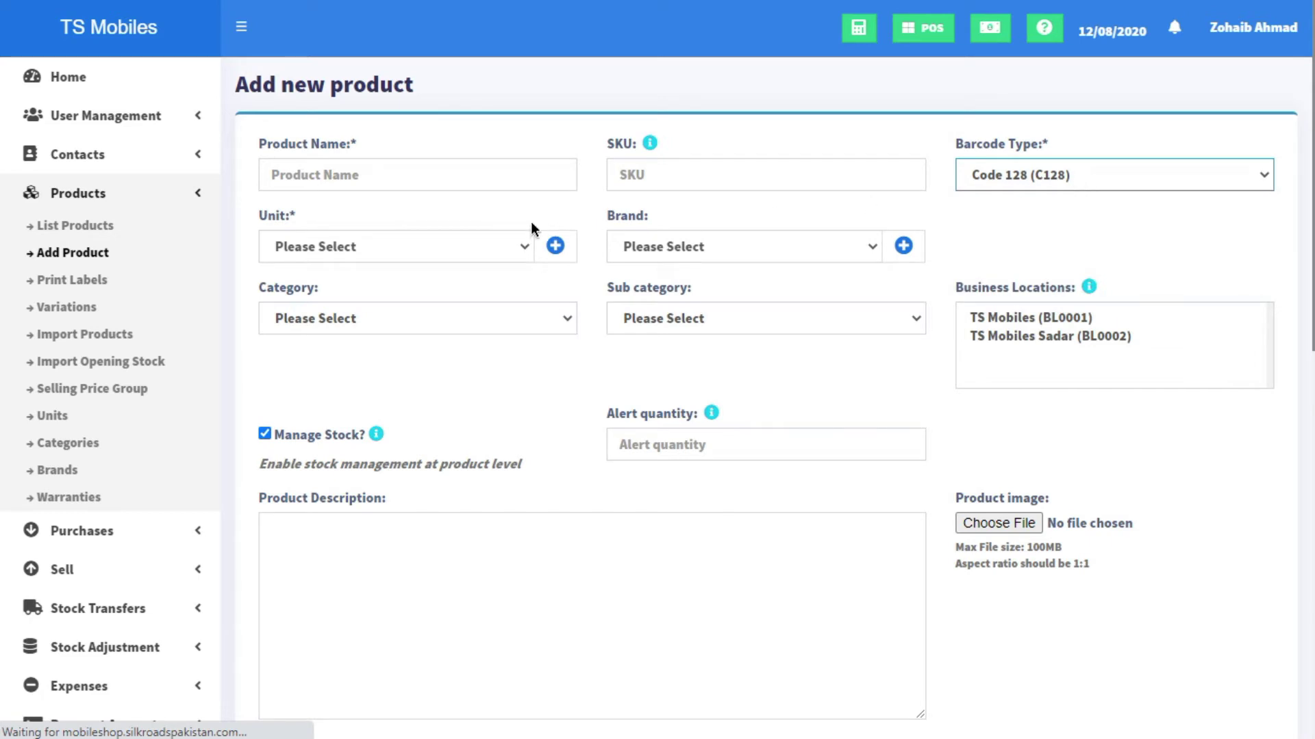
left_click(403, 245)
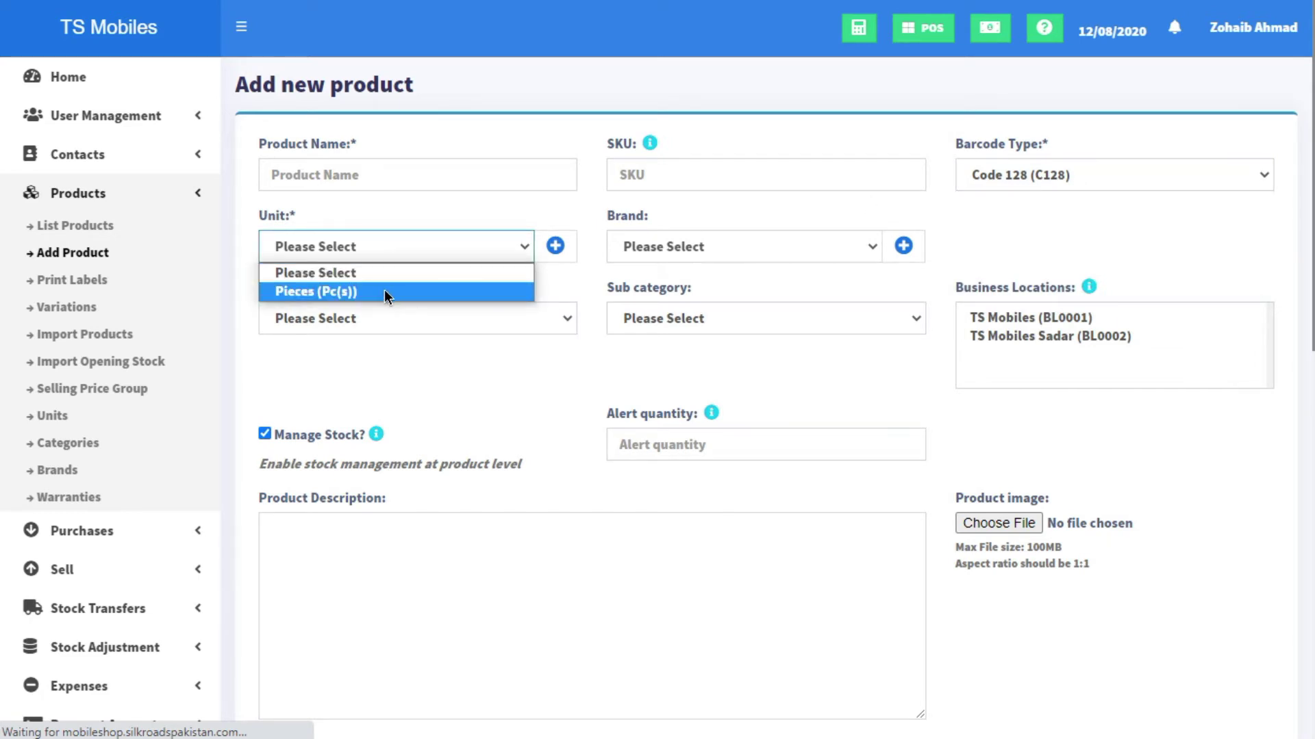
left_click(708, 241)
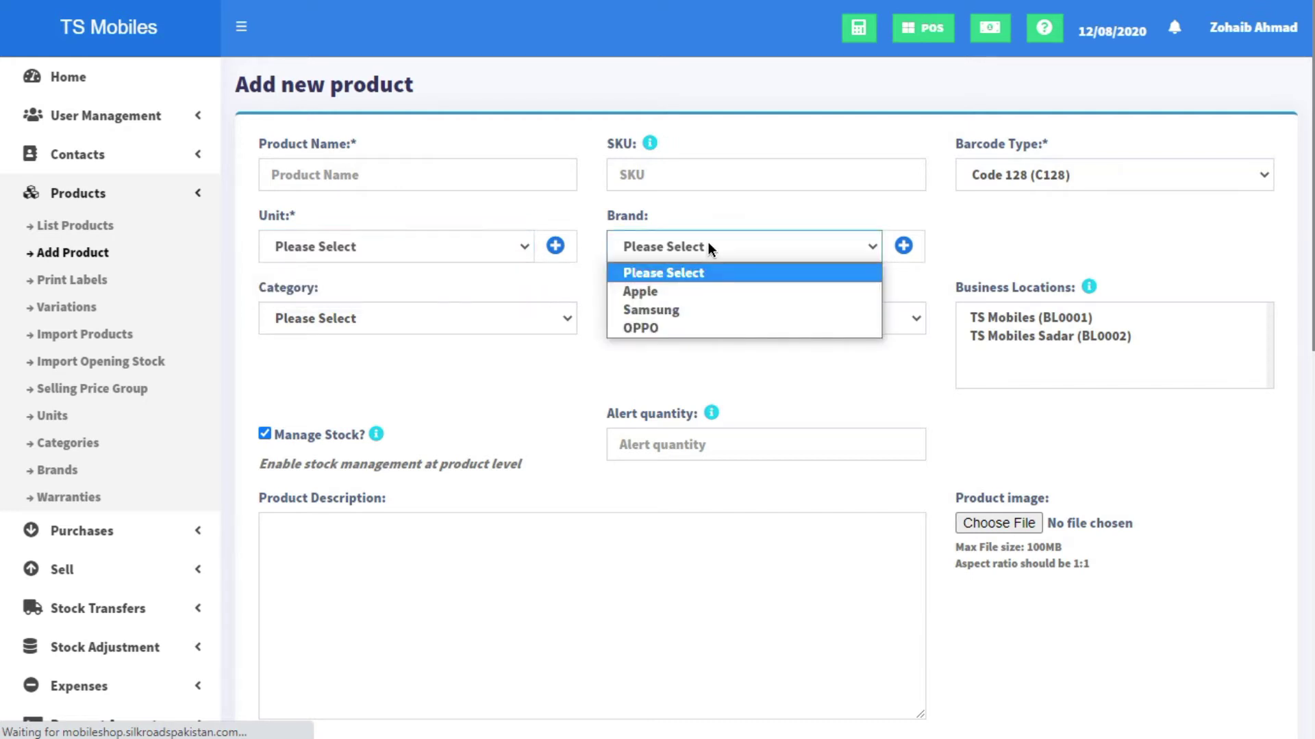
- Set the product's category to Mobiles and look through the sub category options, trying the Tablet category in between
left_click(453, 320)
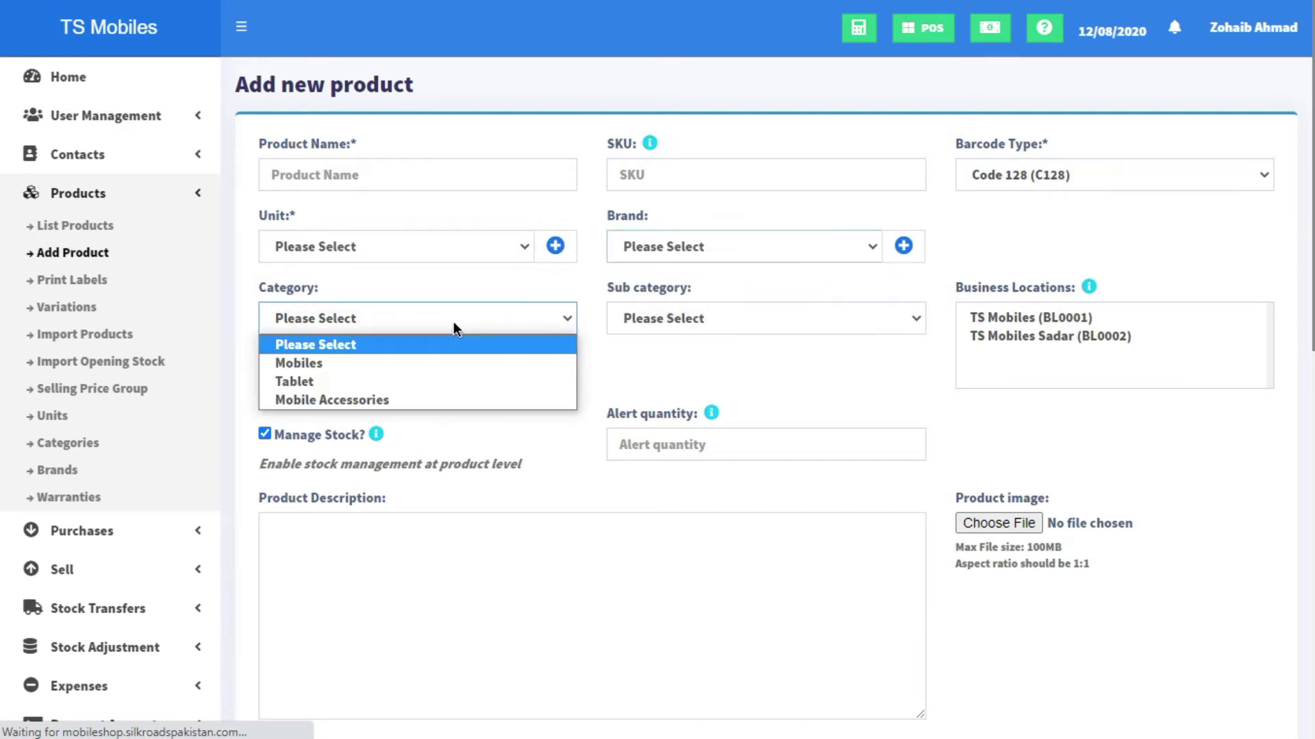
left_click(412, 367)
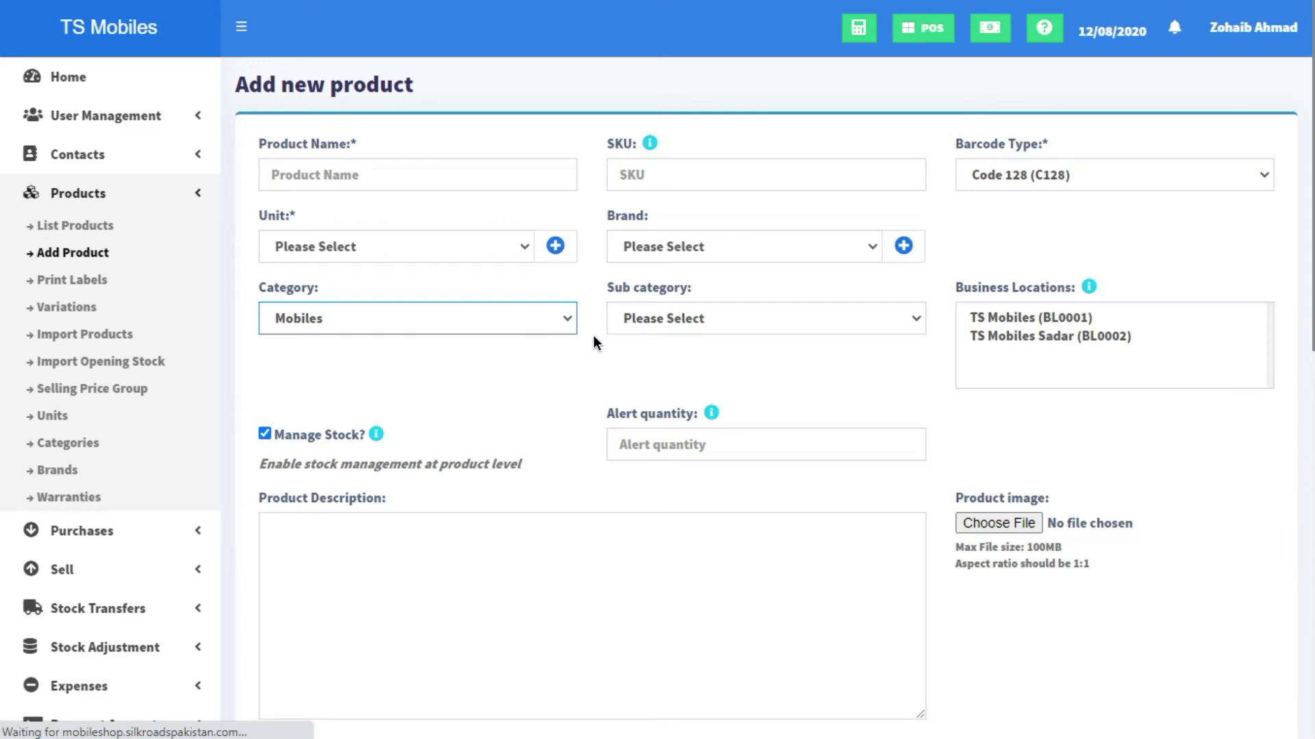
left_click(717, 319)
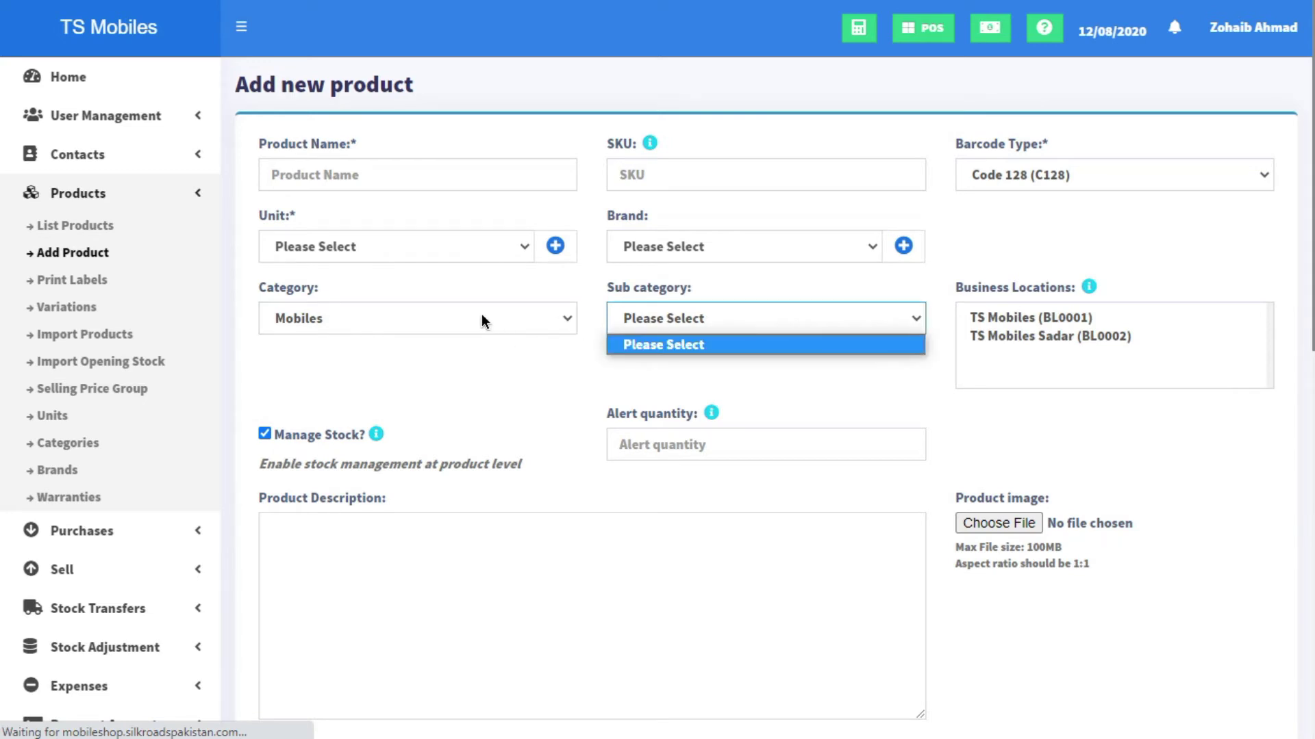
left_click(482, 317)
left_click(343, 381)
left_click(402, 320)
left_click(388, 362)
left_click(719, 319)
left_click(738, 345)
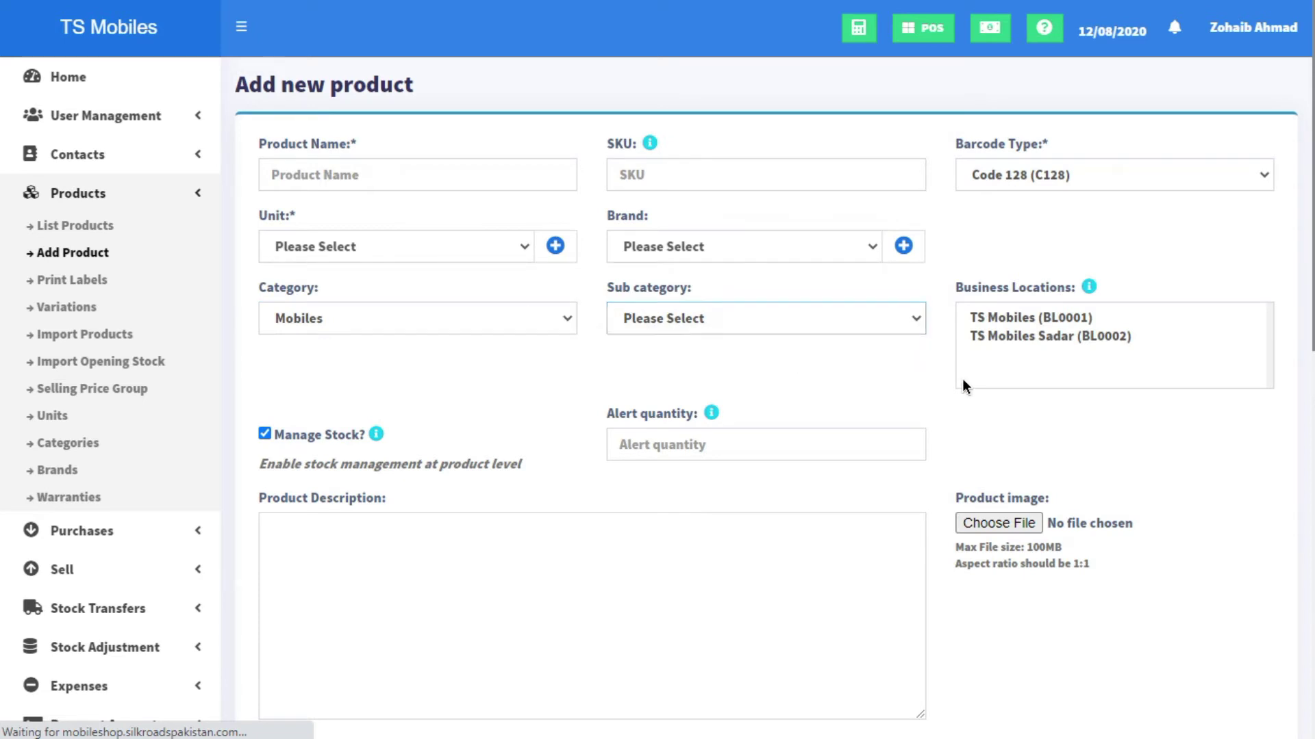
- Try selecting one and both business locations, and assign the product to TS Mobiles Sadar (BL0002)
left_click(1008, 317)
left_click(1020, 334)
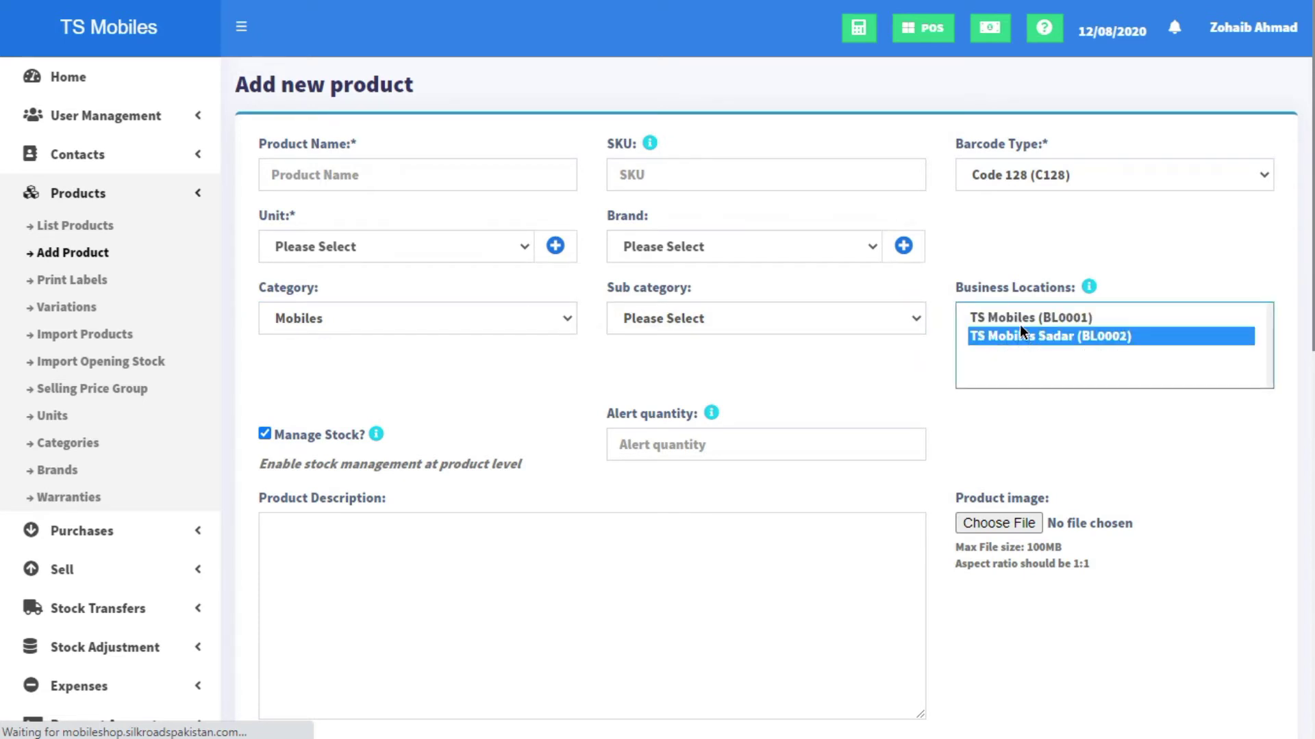
left_click(1021, 322)
left_click(1027, 333, "ctrl")
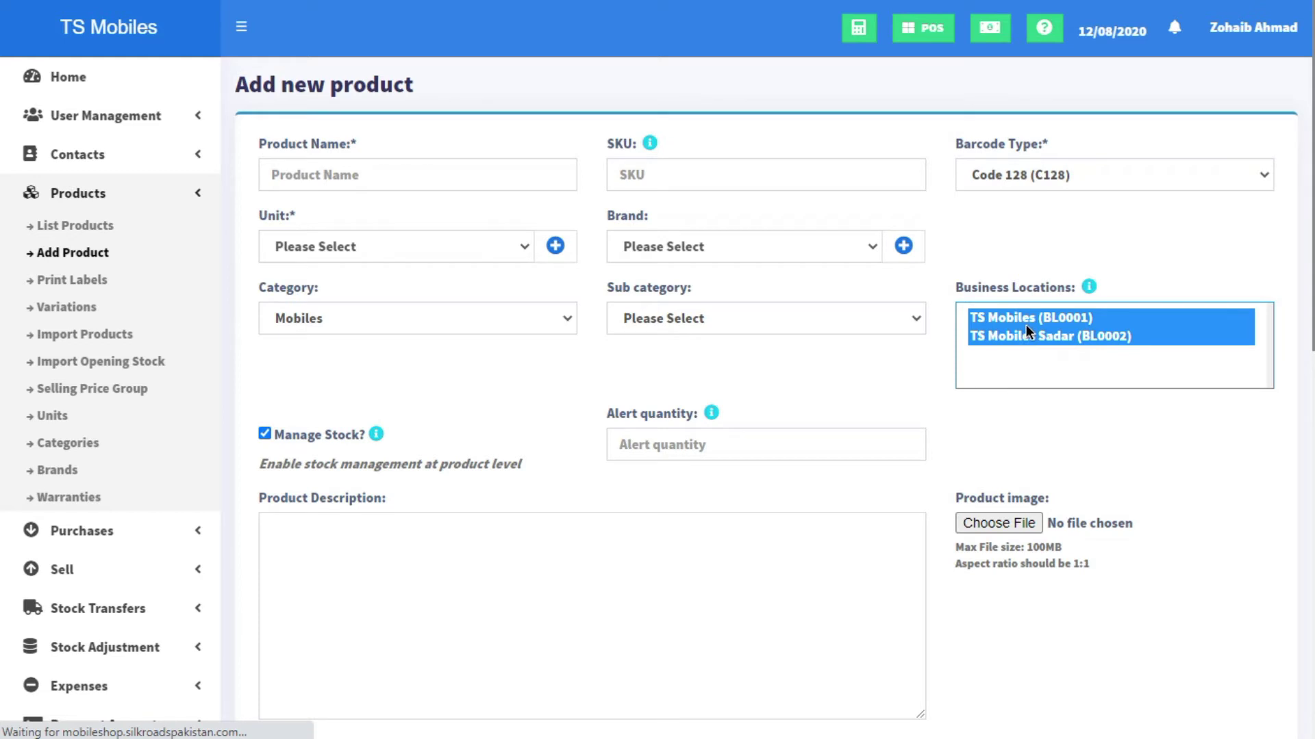
left_click(1026, 324)
left_click(1033, 336)
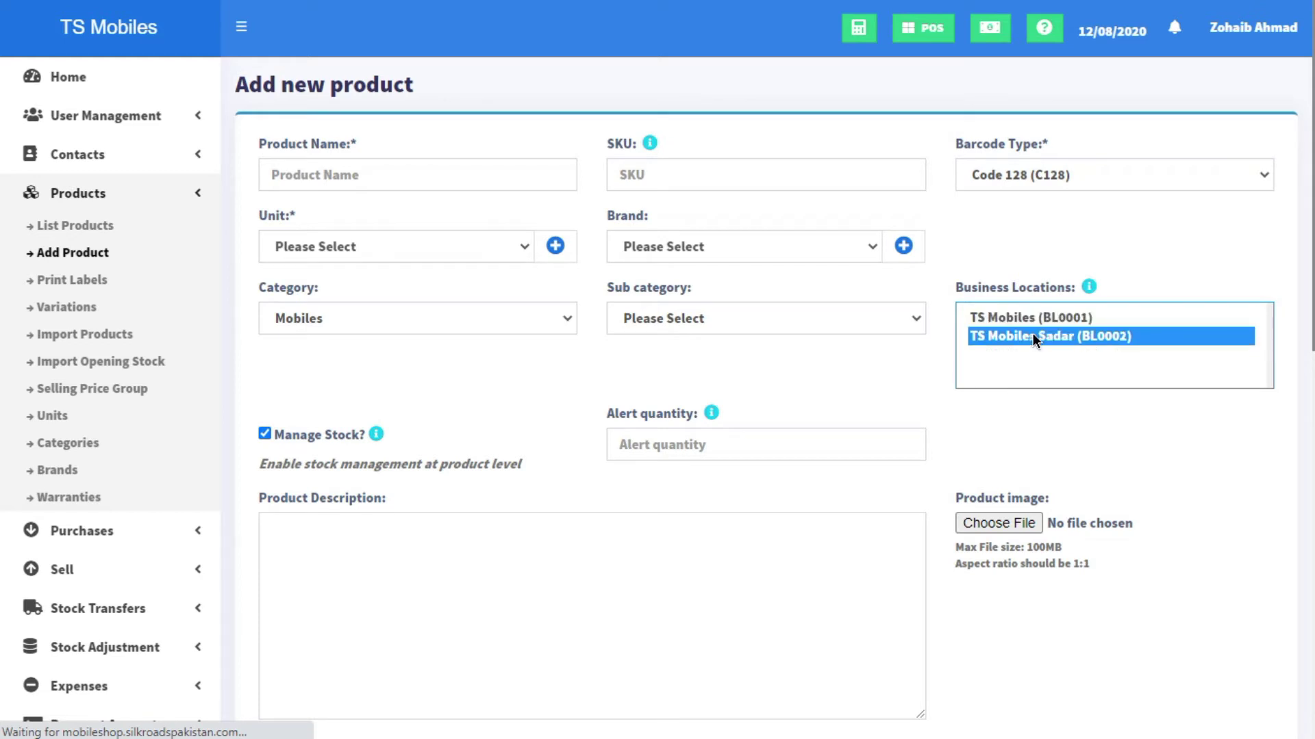
left_click(901, 367)
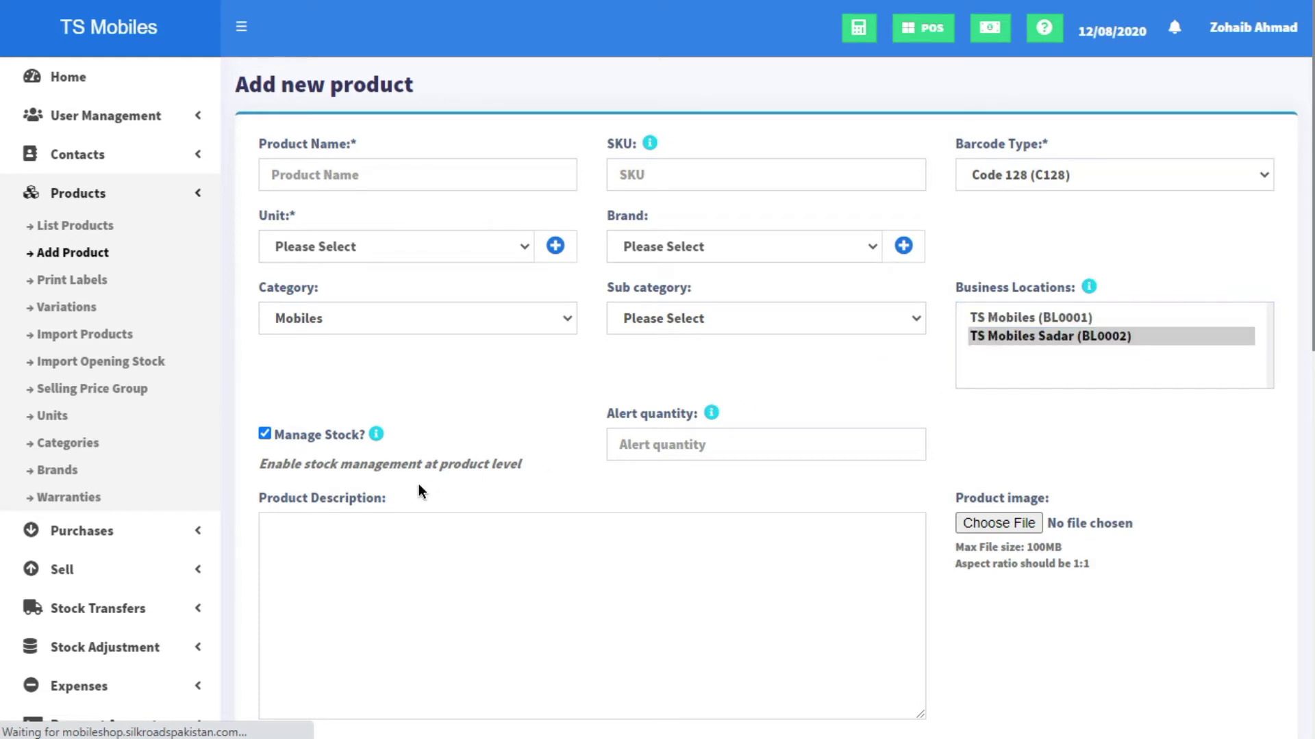
- Set the alert quantity to 0 and look at the product image and description fields
left_click(691, 445)
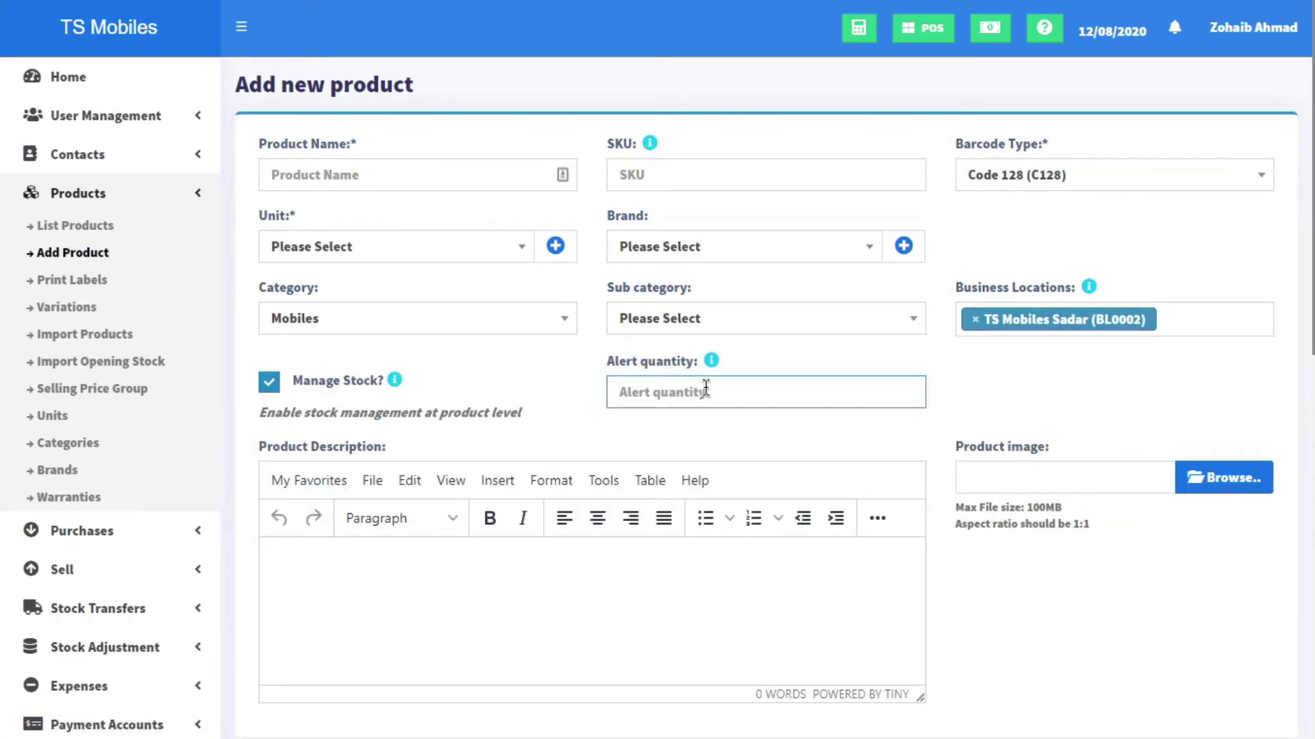
type("0")
left_click(1004, 482)
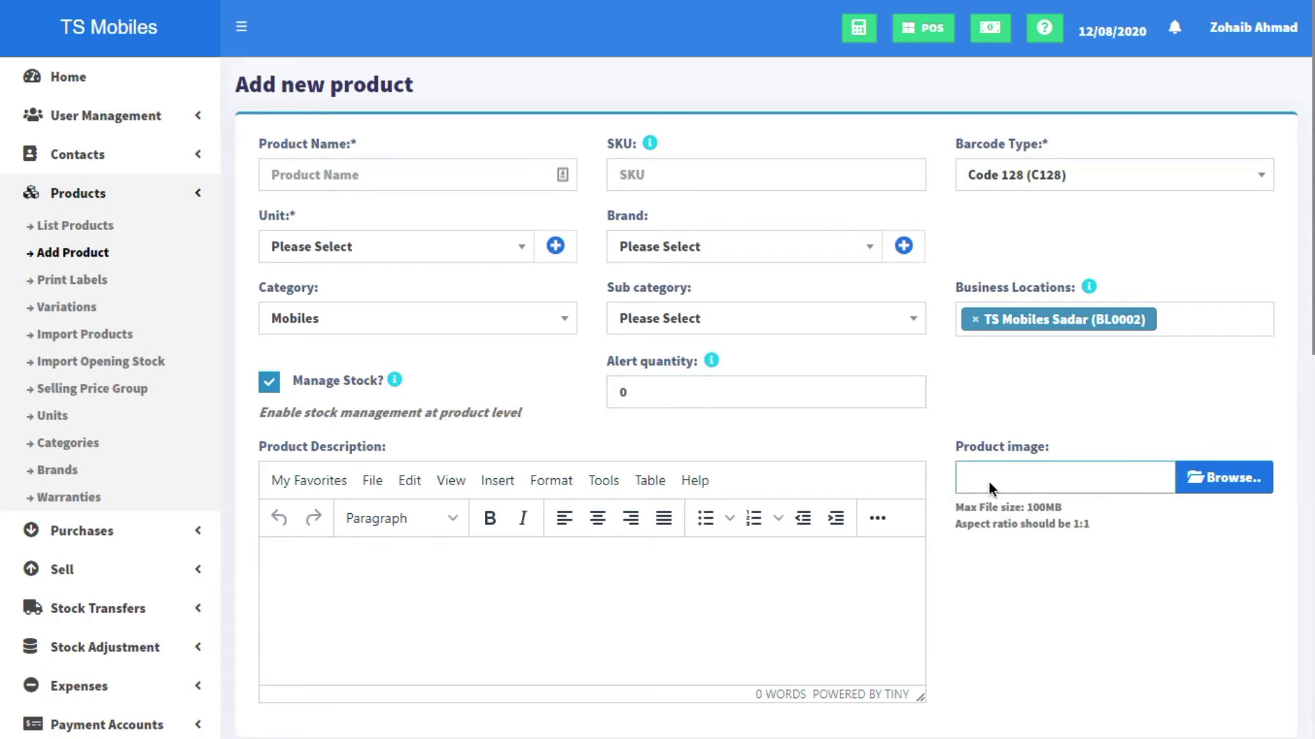
left_click(452, 559)
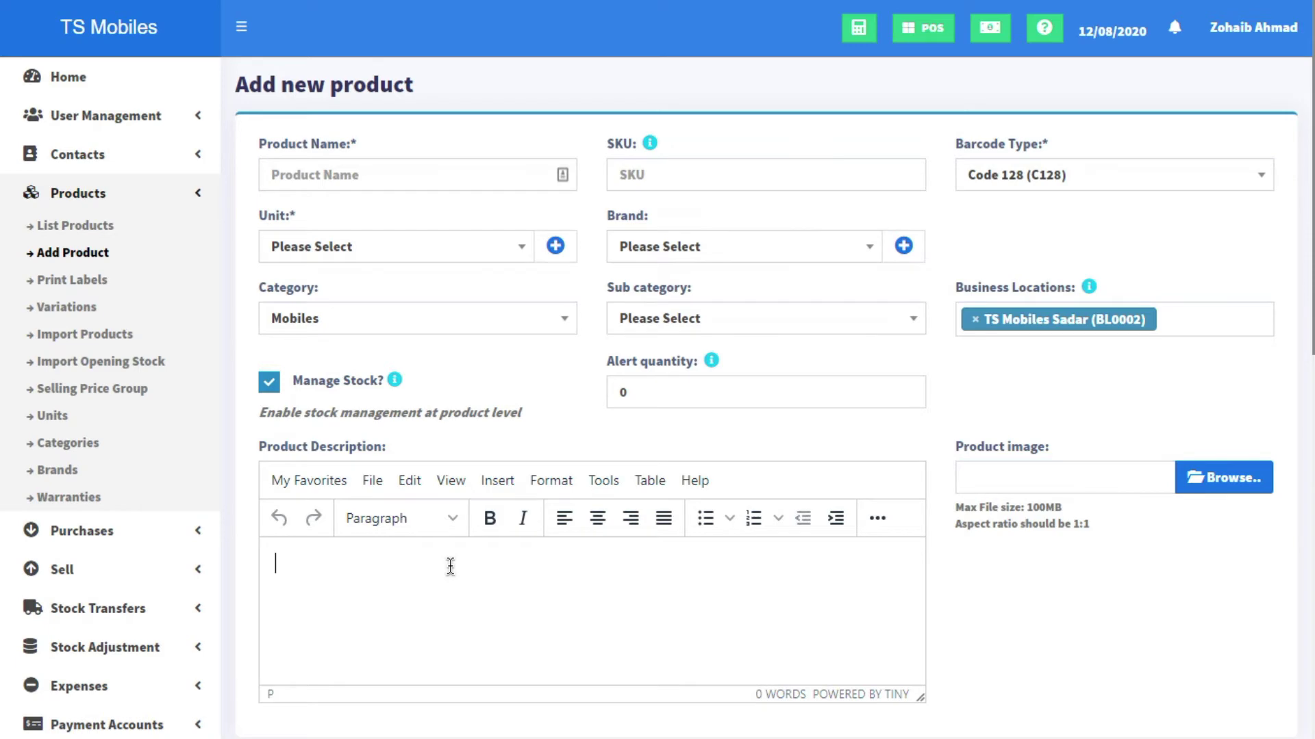
- Look at the product's weight field and the four custom fields below the description
scroll(449, 449, "down", 3)
scroll(539, 364, "down", 6)
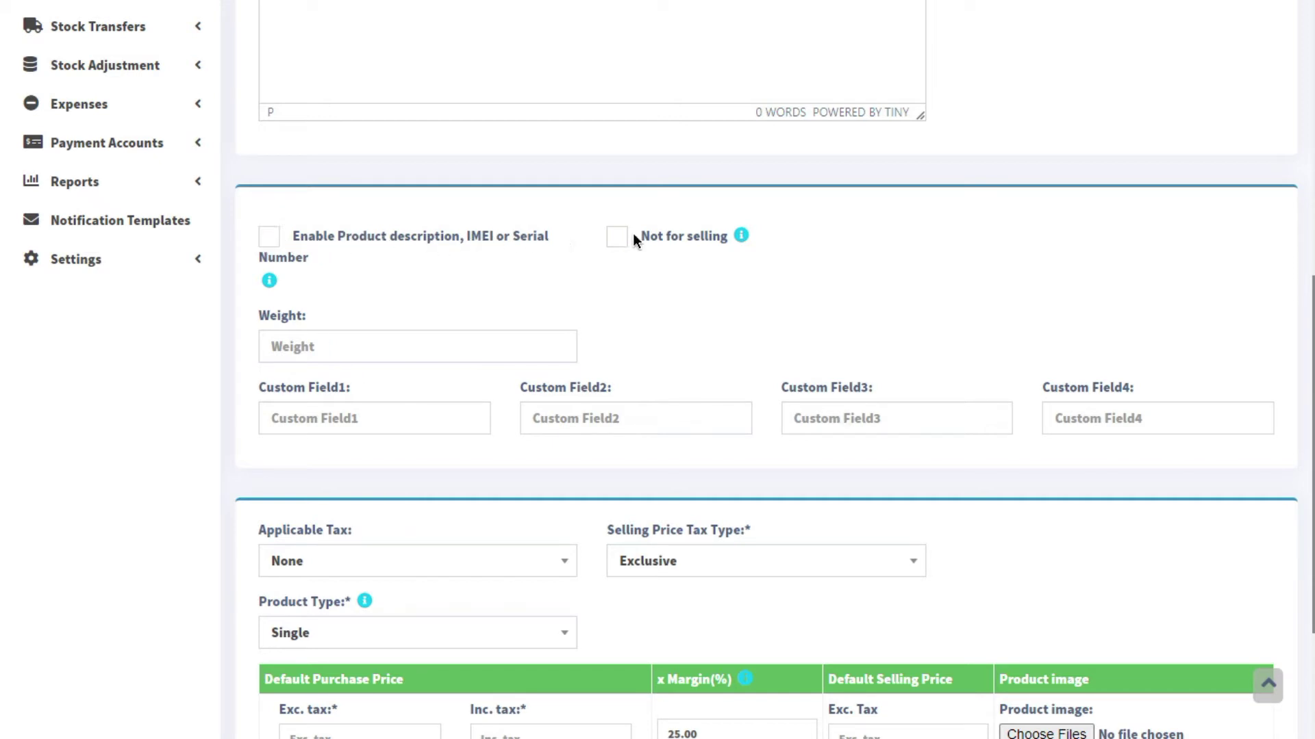
left_click(286, 340)
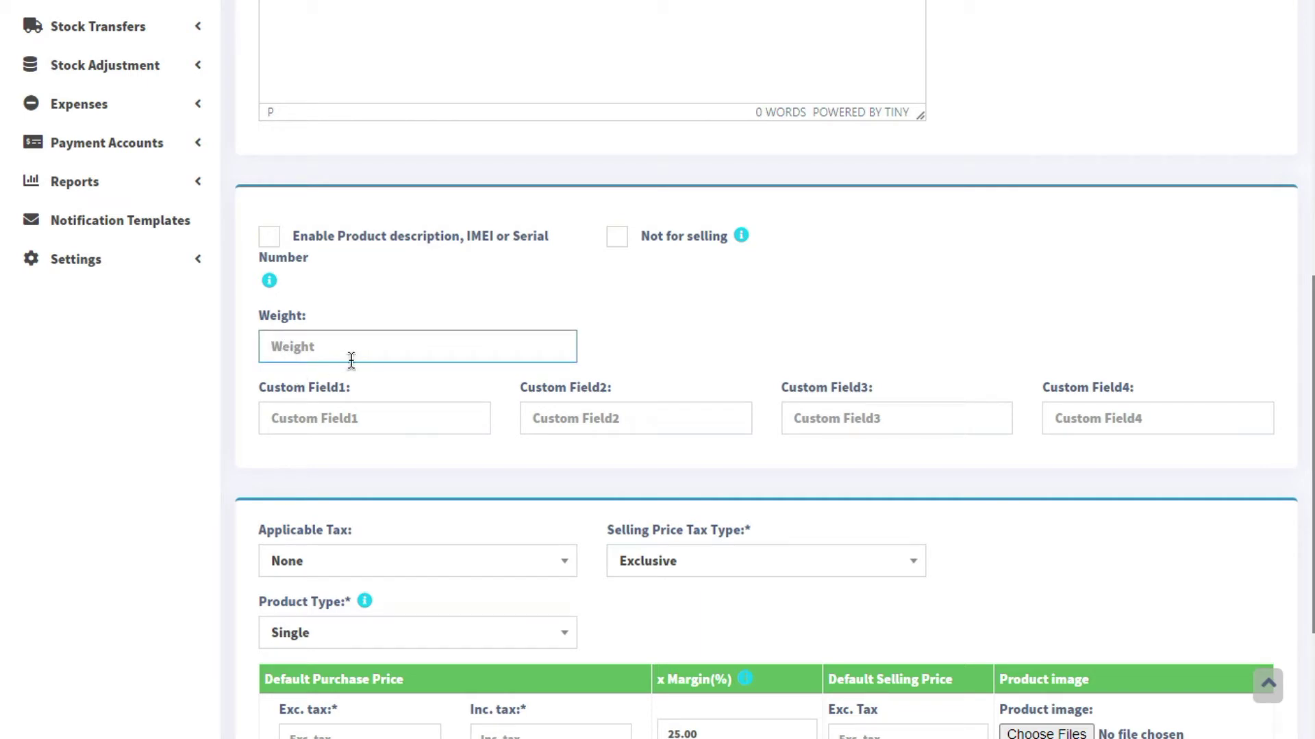
left_click(425, 417)
left_click(1120, 424)
left_click(910, 422)
left_click(601, 413)
left_click(415, 414)
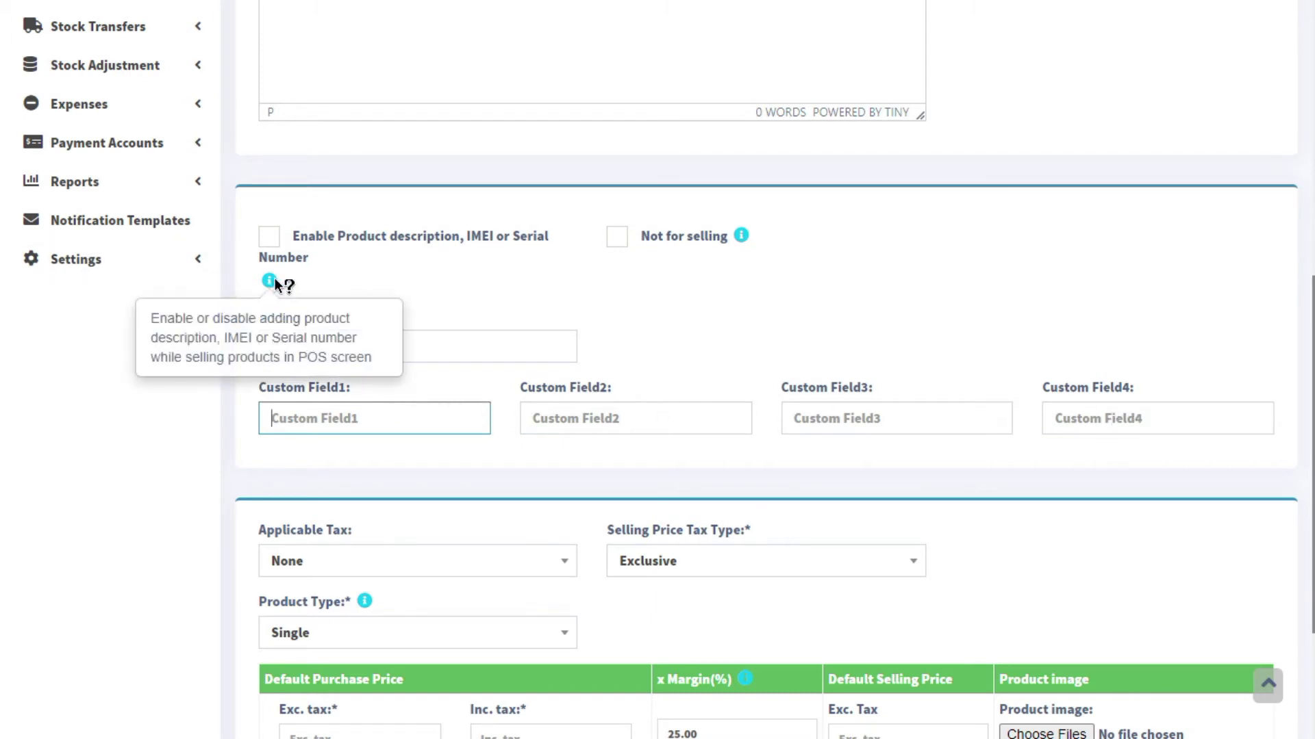
- Try the product description, IMEI or serial number option and the Not for selling option, leaving both disabled
left_click(275, 243)
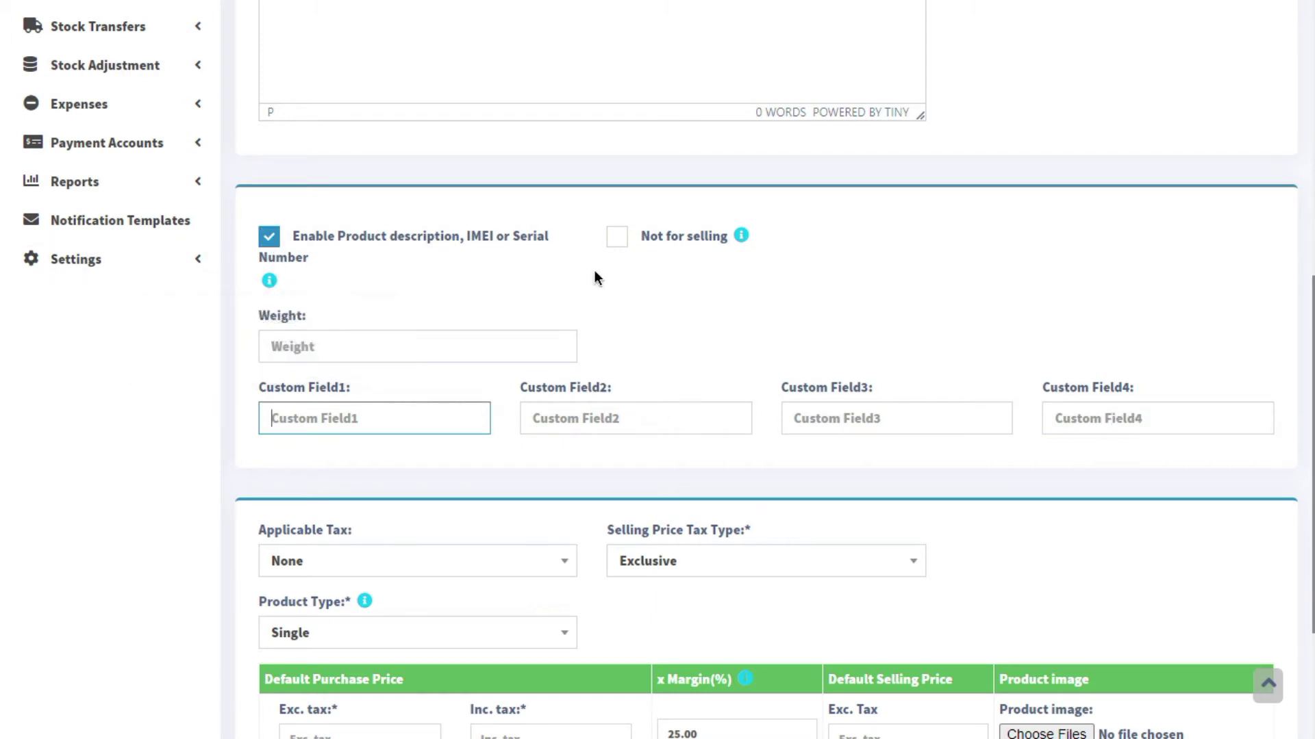
left_click(630, 235)
left_click(630, 235)
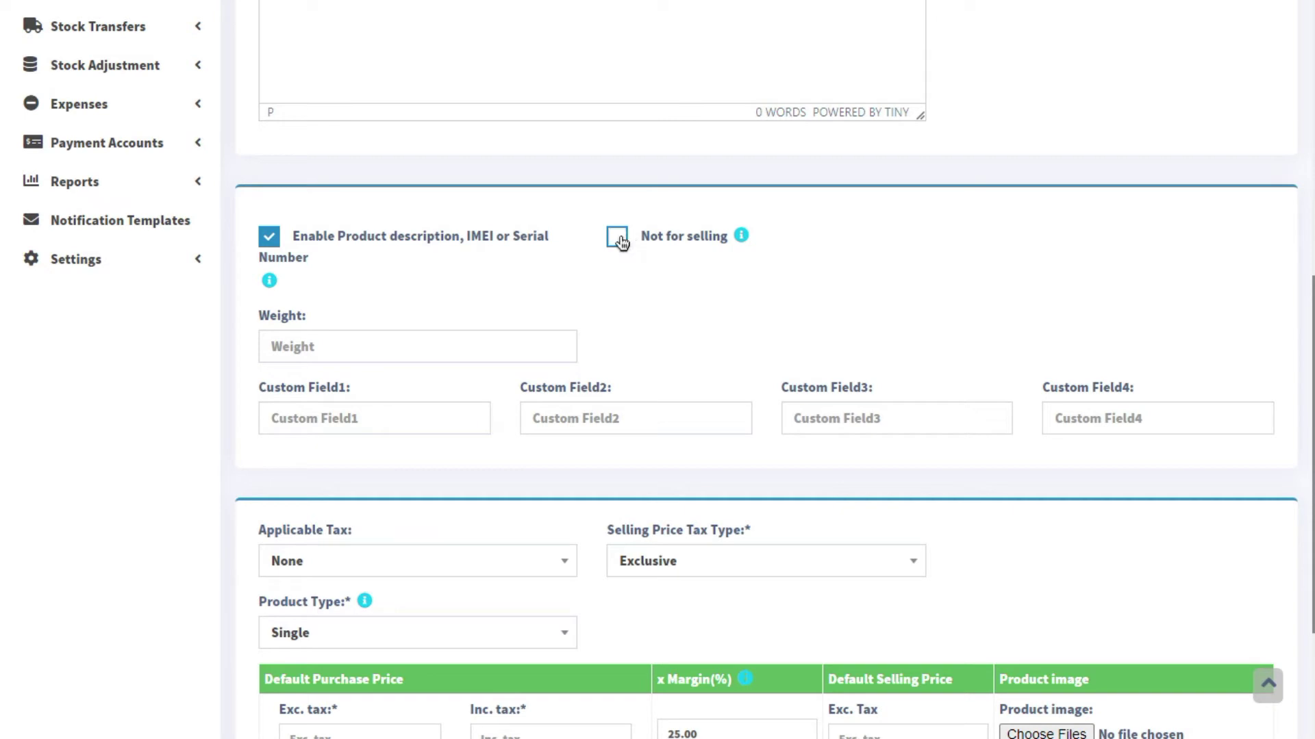
left_click(265, 237)
- Review the tax, product type and pricing fields, and check the required product name field
scroll(442, 347, "down", 3)
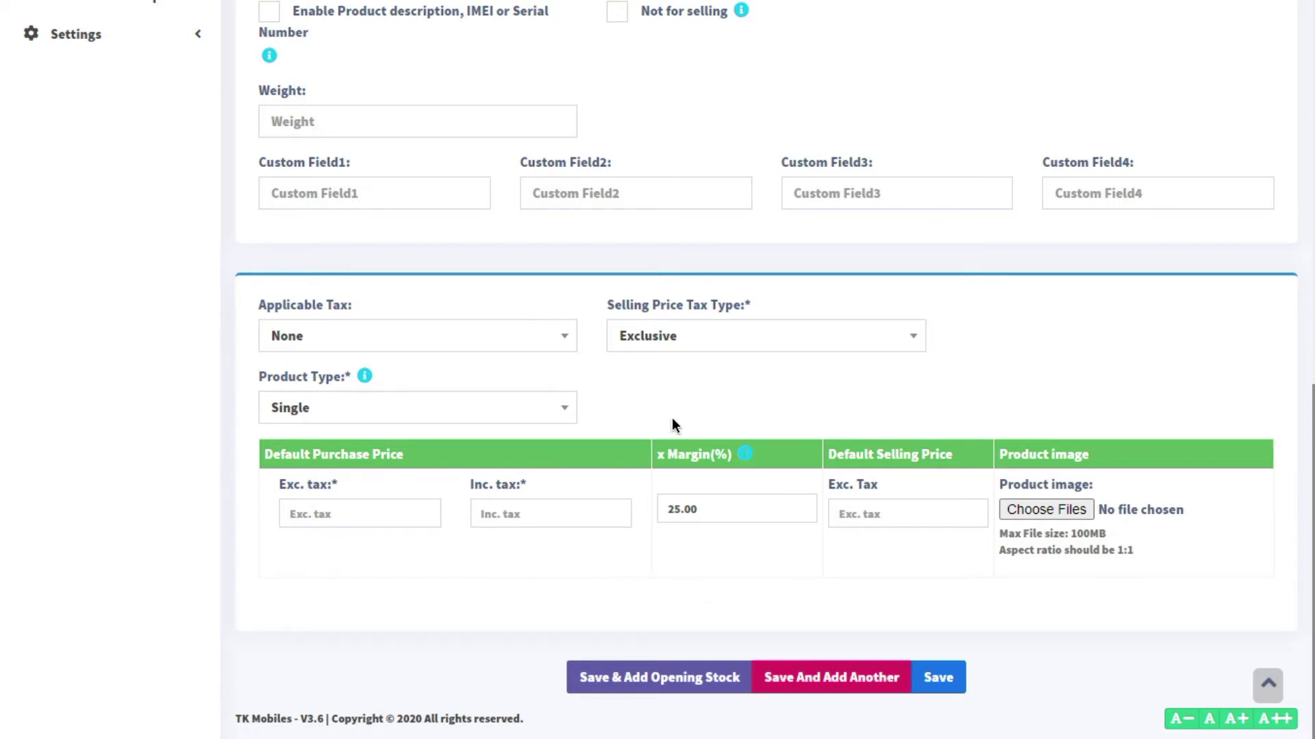
scroll(663, 401, "up", 10)
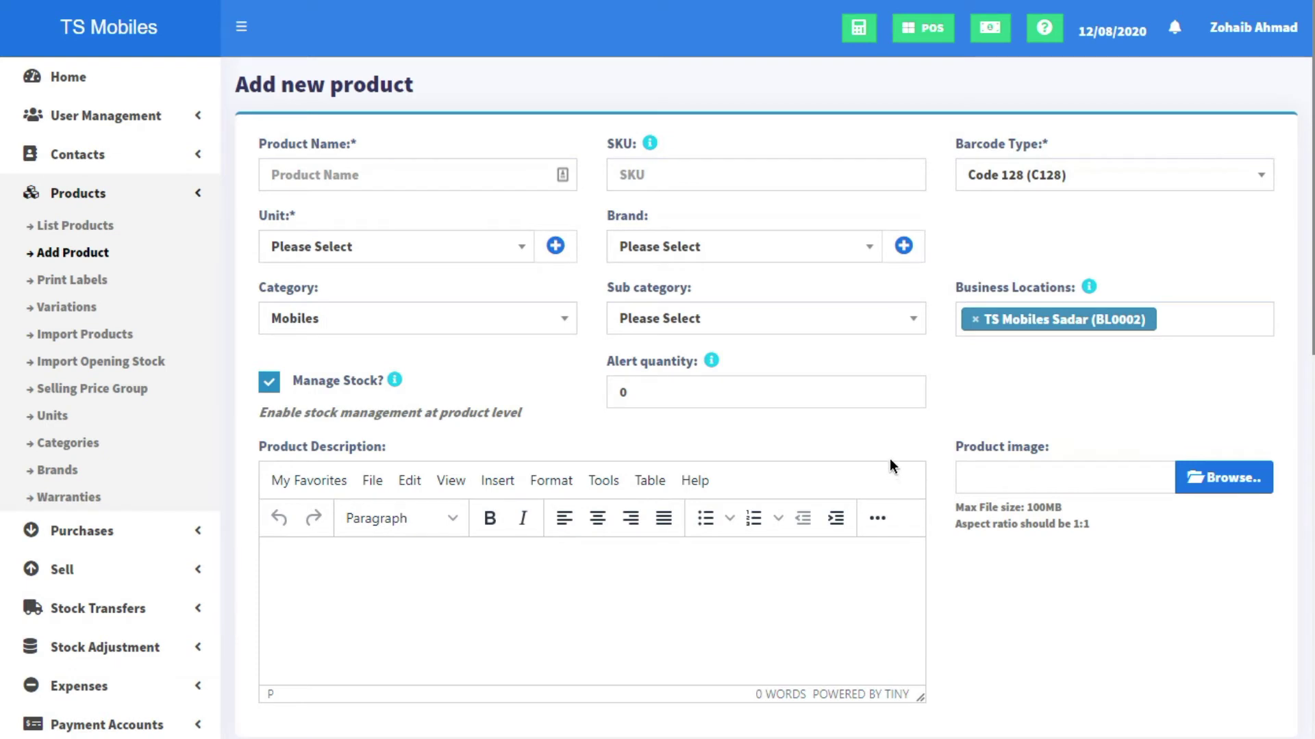
double_click(353, 144)
left_click(1255, 244)
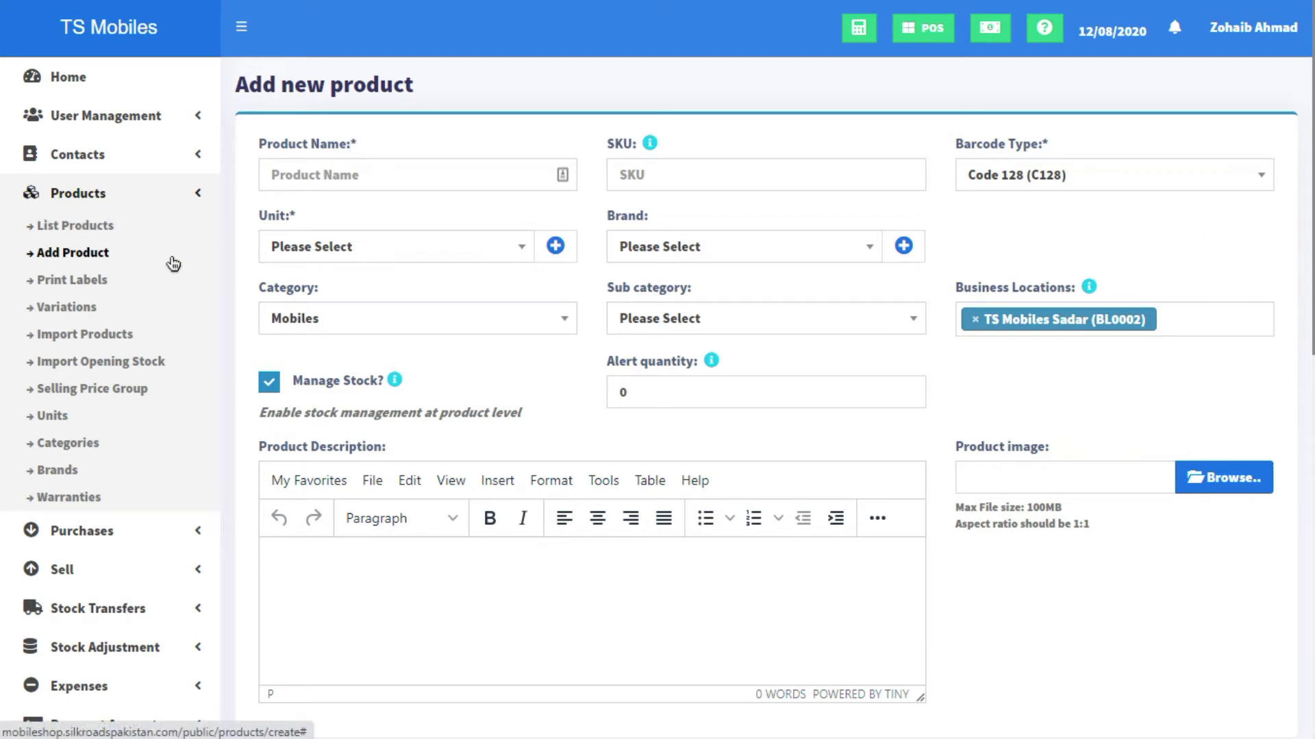
- Leave the product form without saving and start a new entry in the product variations
left_click(85, 313)
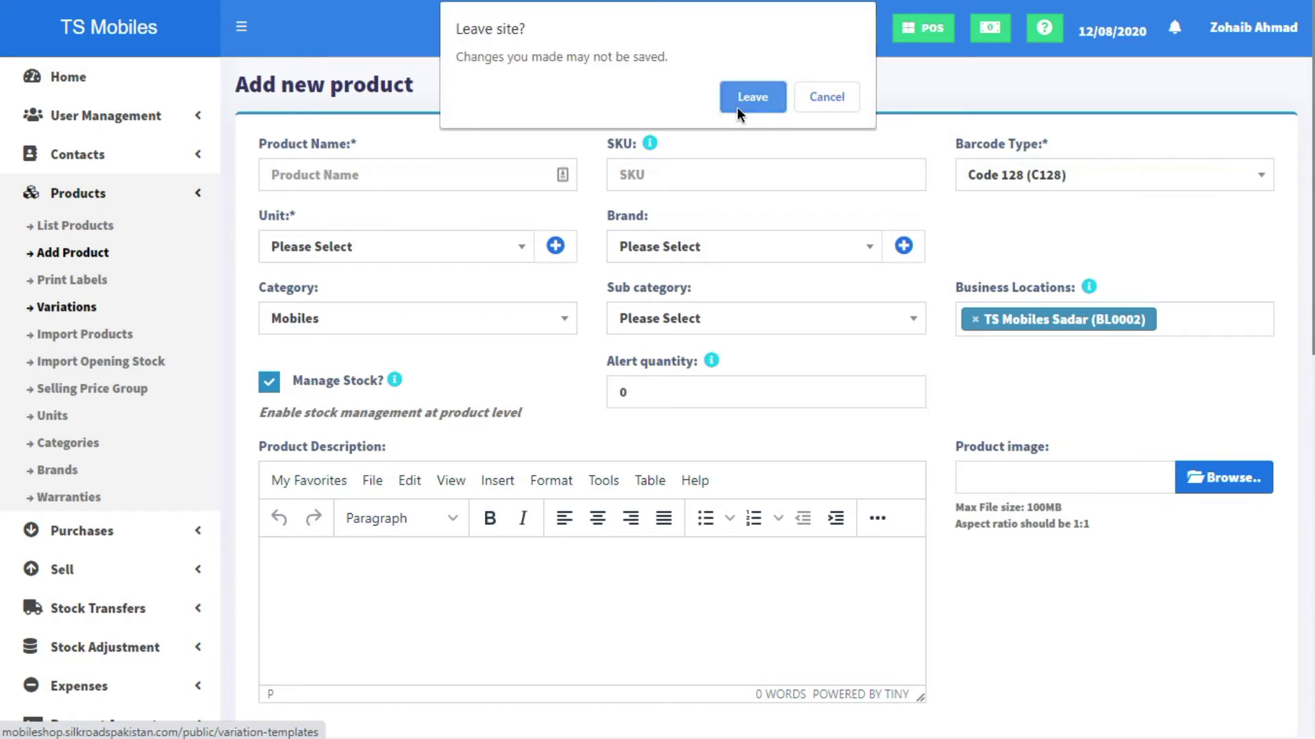
left_click(762, 96)
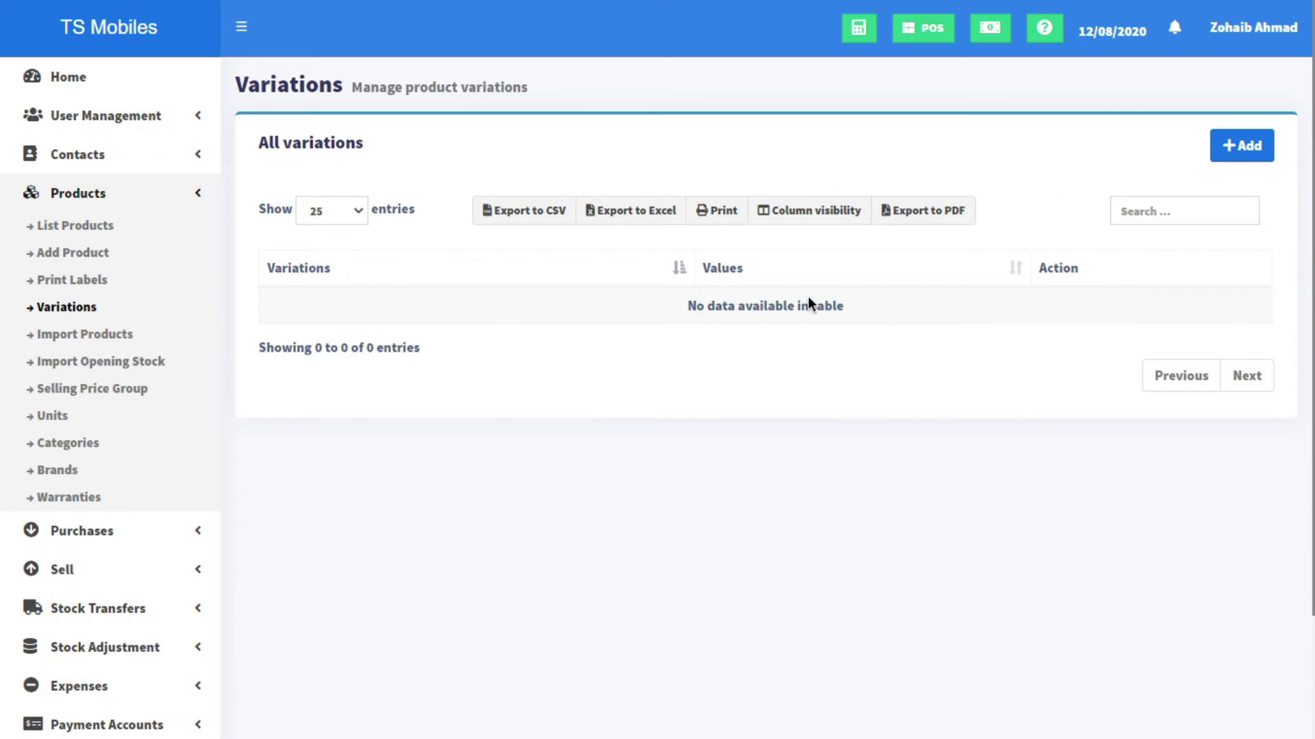
left_click(1257, 146)
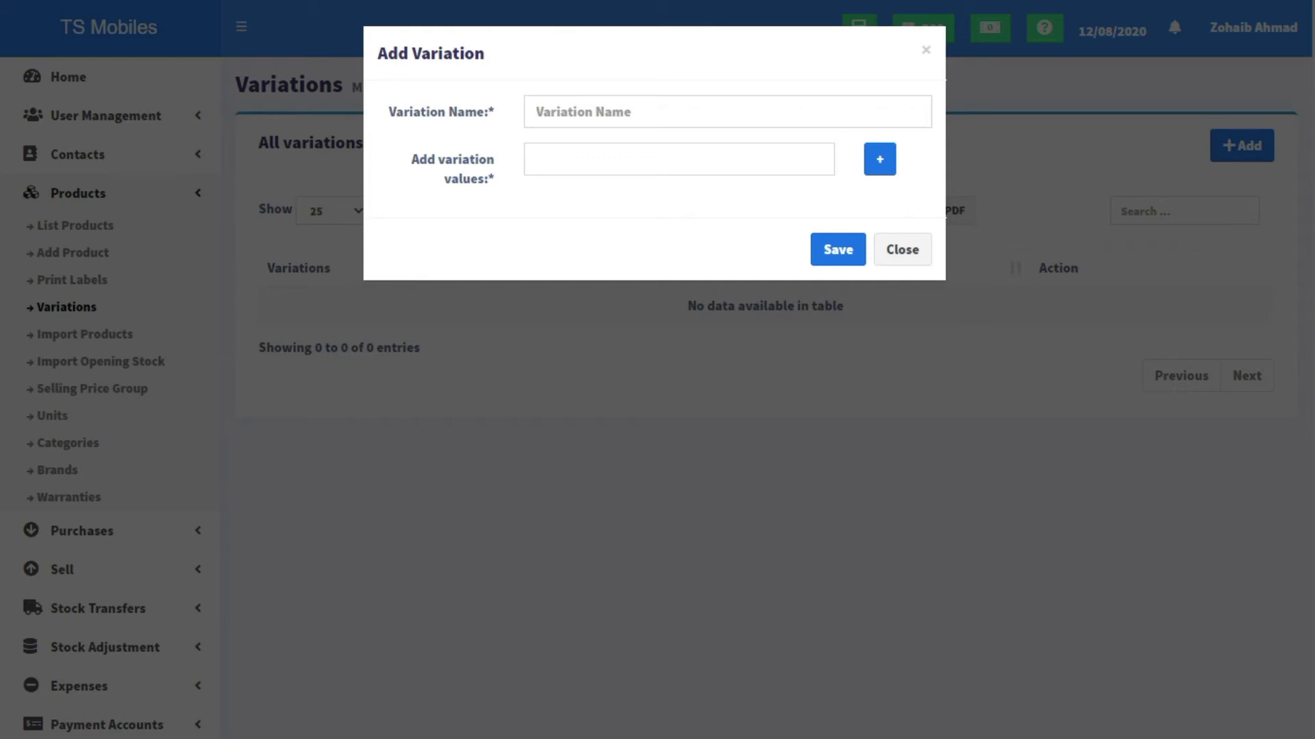
- Enter Color as the name of the new variation
left_click(781, 115)
left_click(695, 85)
left_click(672, 118)
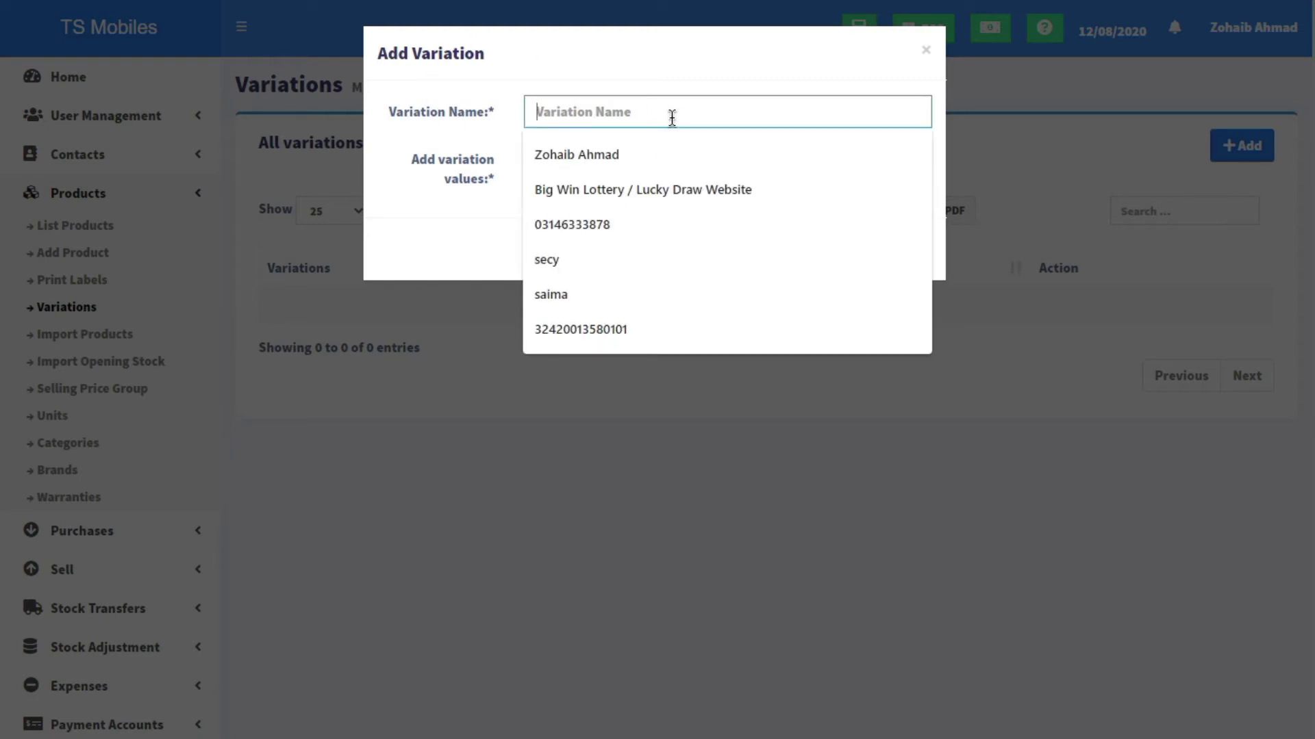
left_click(373, 192)
left_click(616, 108)
type("Co")
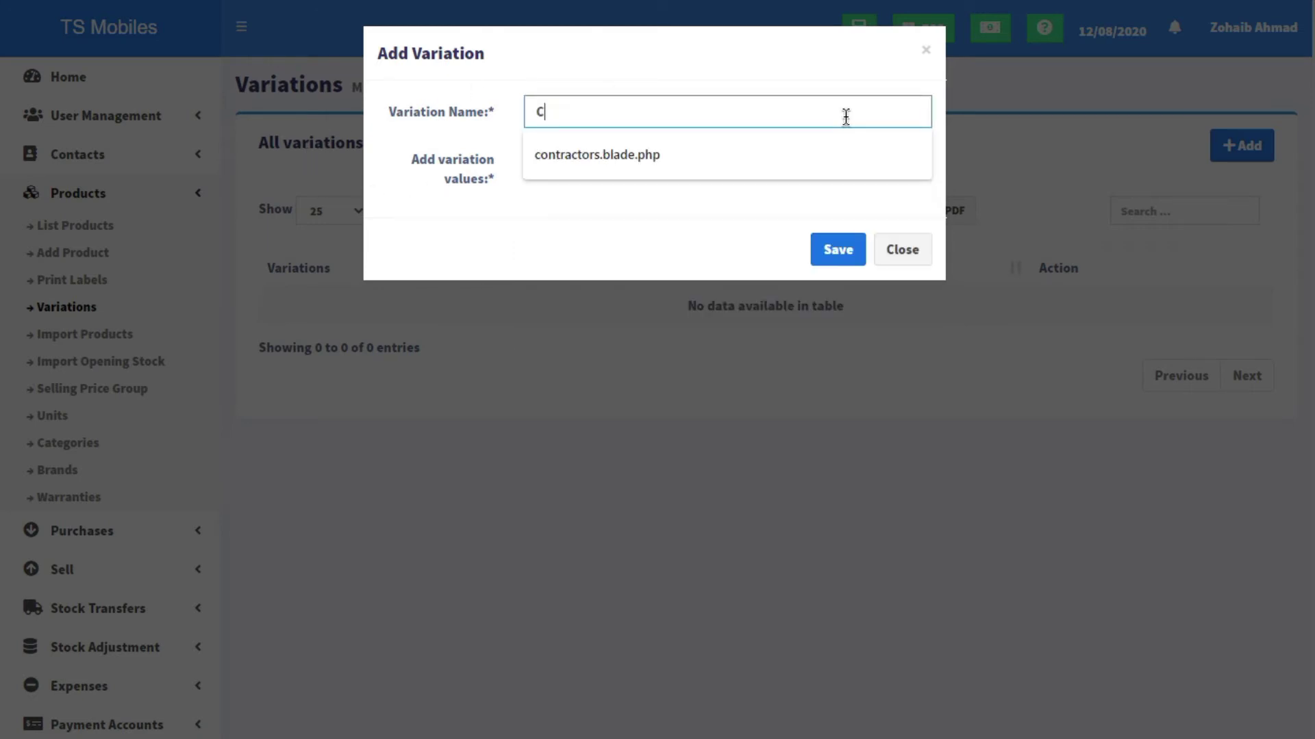
key("BackSpace")
key("BackSpace")
type("Color")
key("Tab")
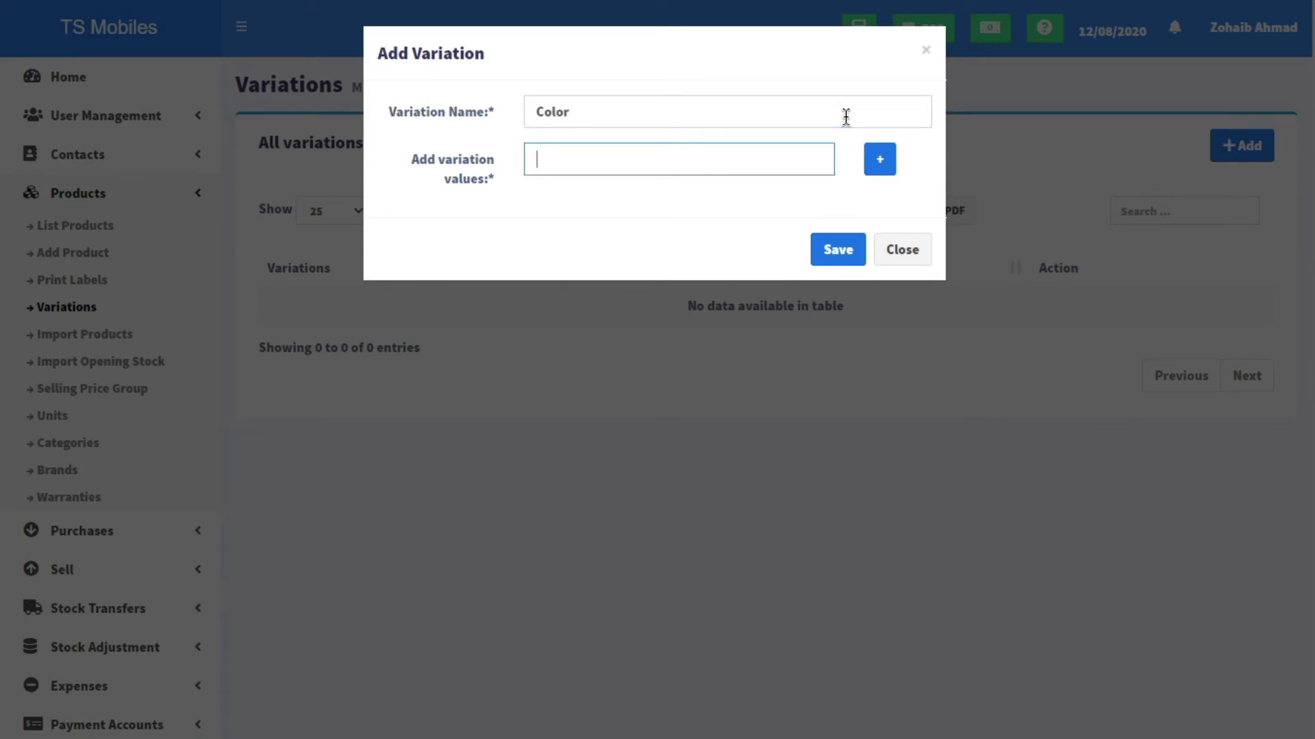
- Give the variation the values Black and White and save it
type("Black")
left_click(880, 159)
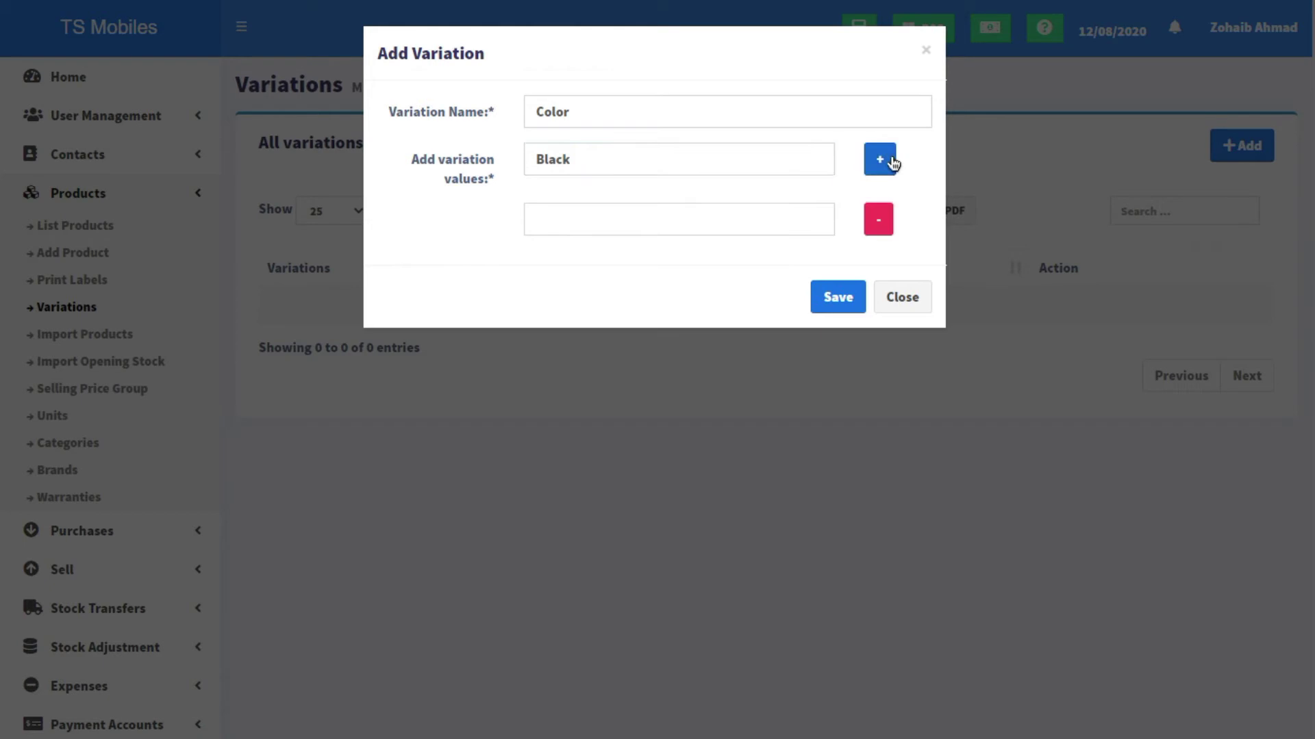
left_click(734, 225)
type("White")
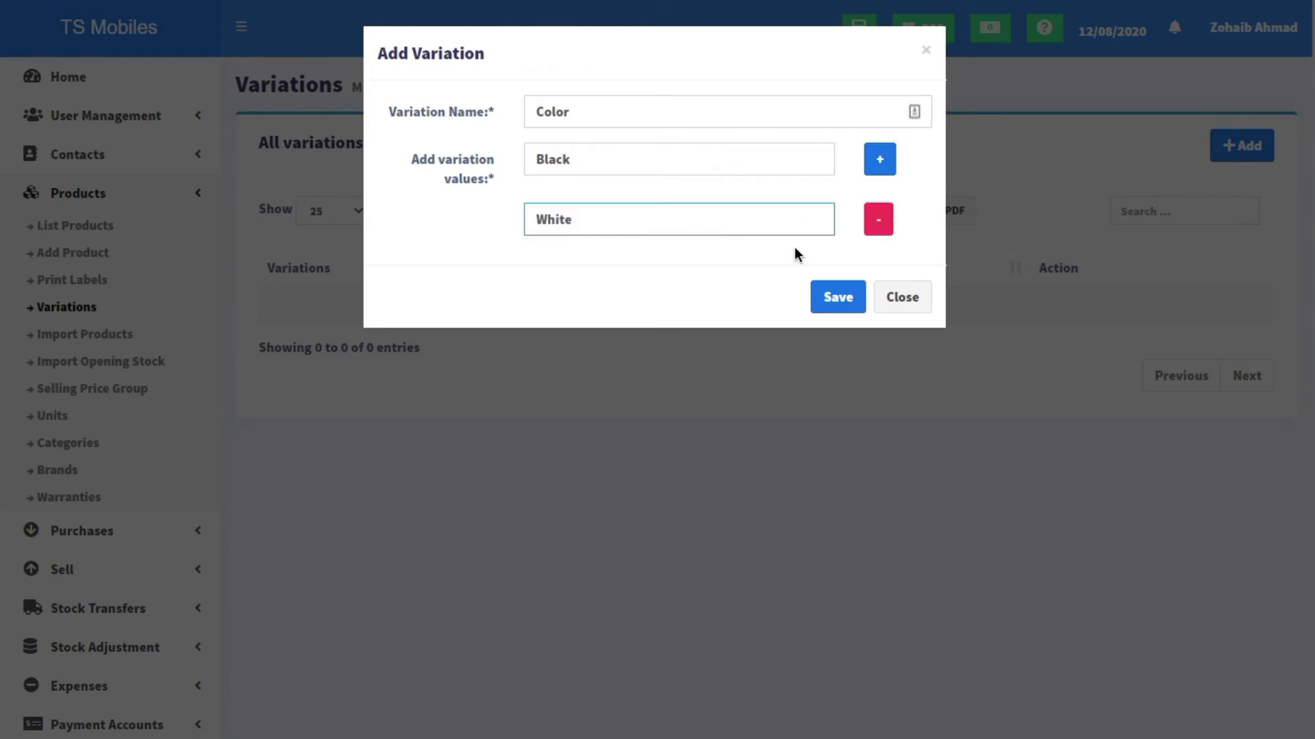
left_click(823, 296)
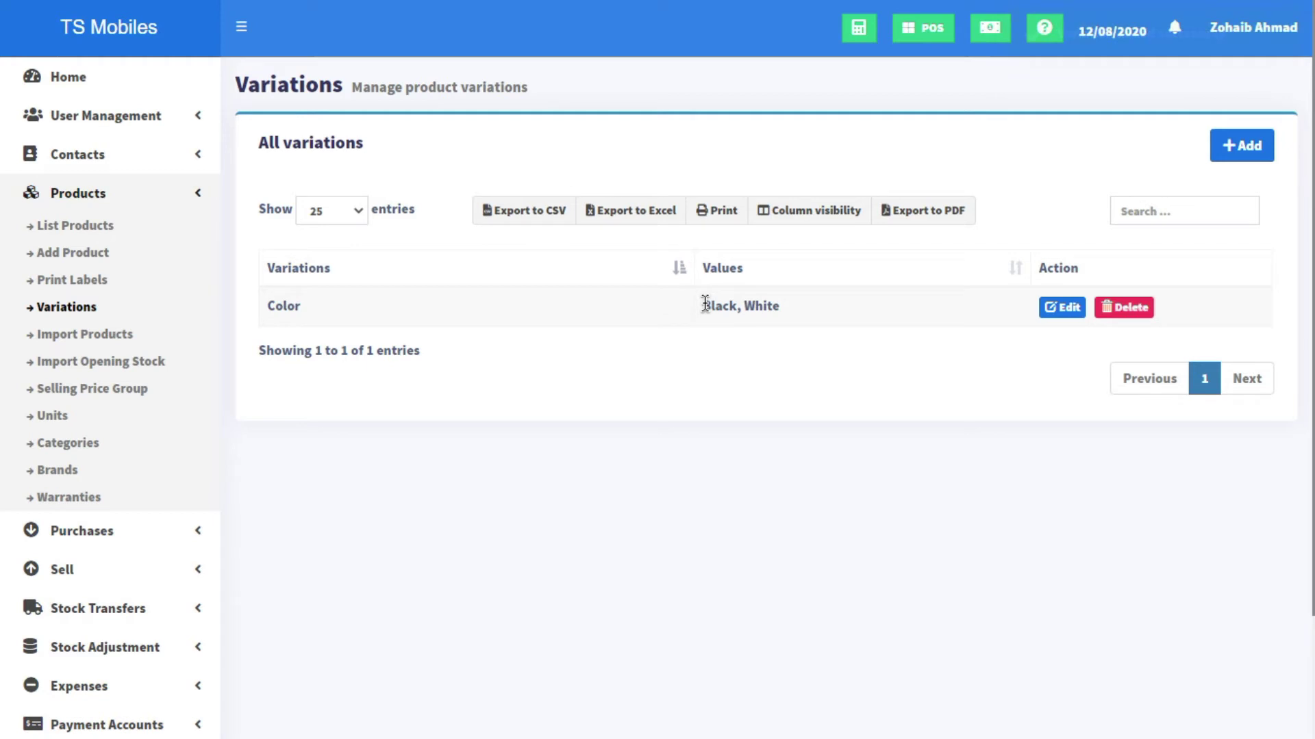
- Check the Color variation's values in the list, and open the form for adding a purchase
left_click_drag(704, 304, 766, 307)
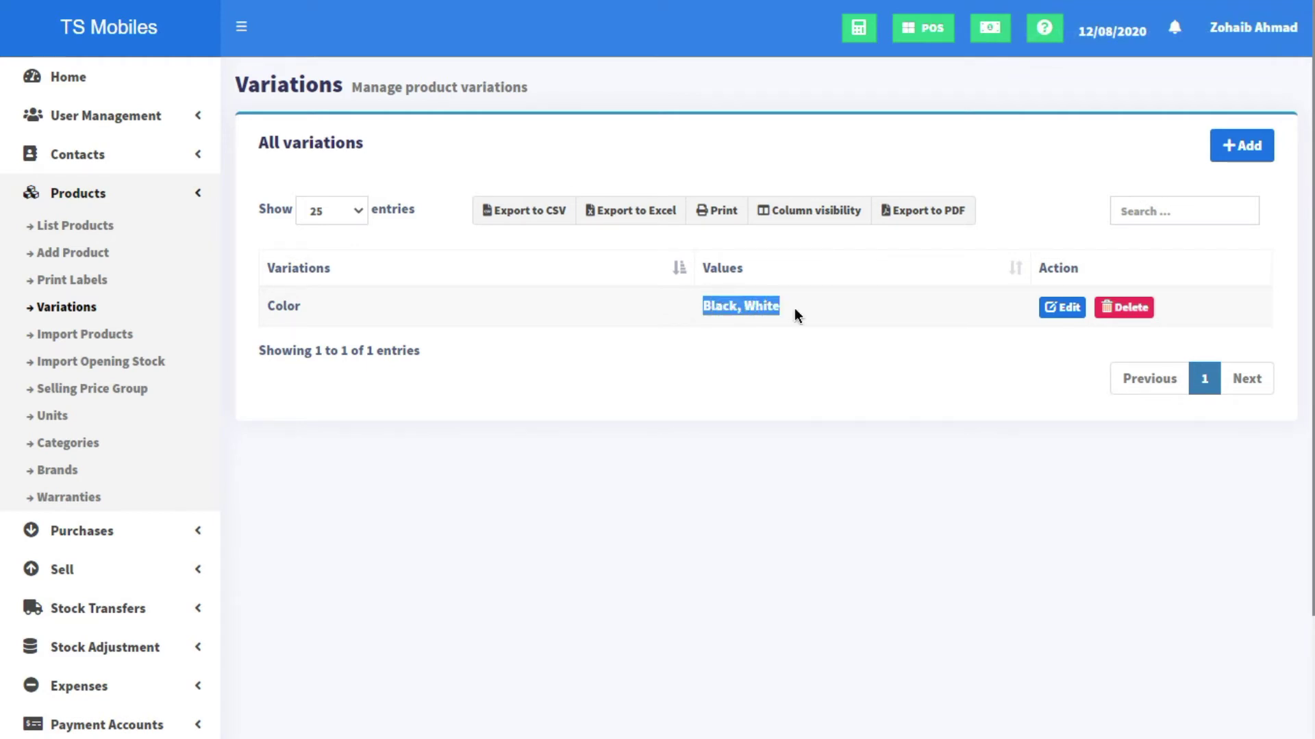
left_click(814, 363)
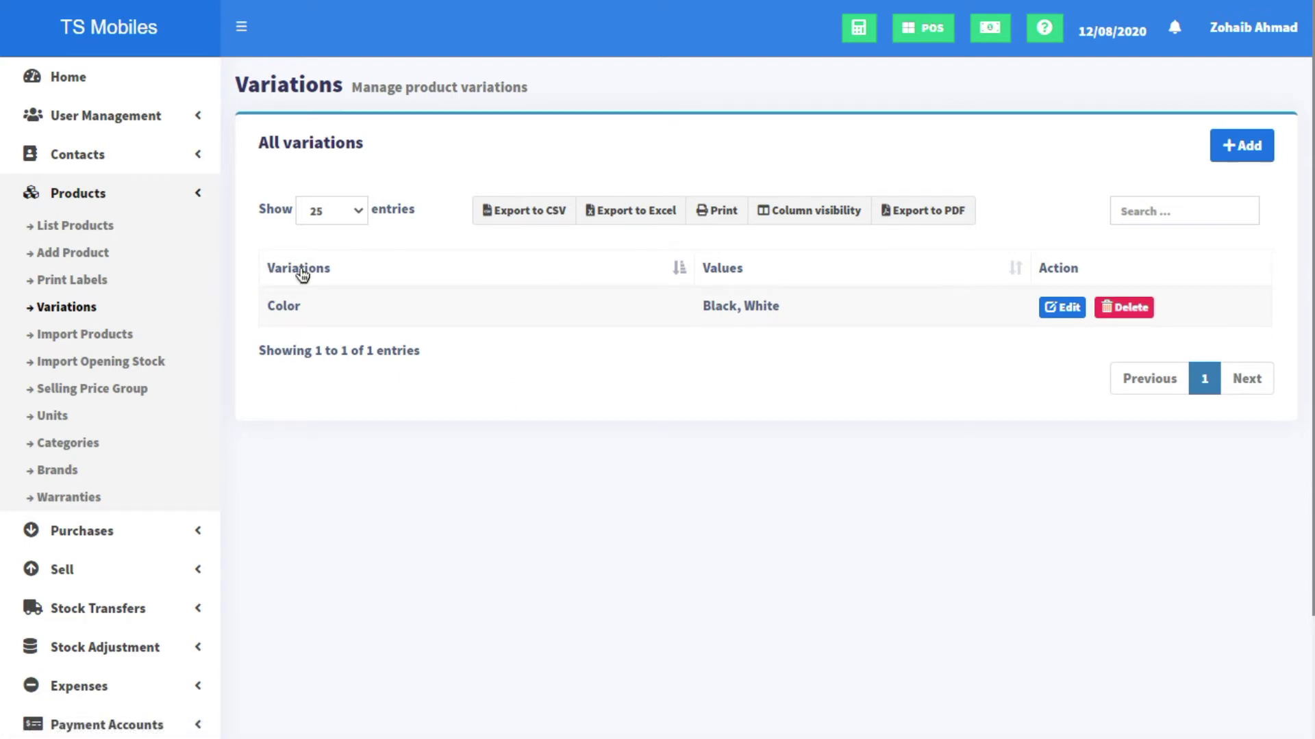
left_click(143, 202)
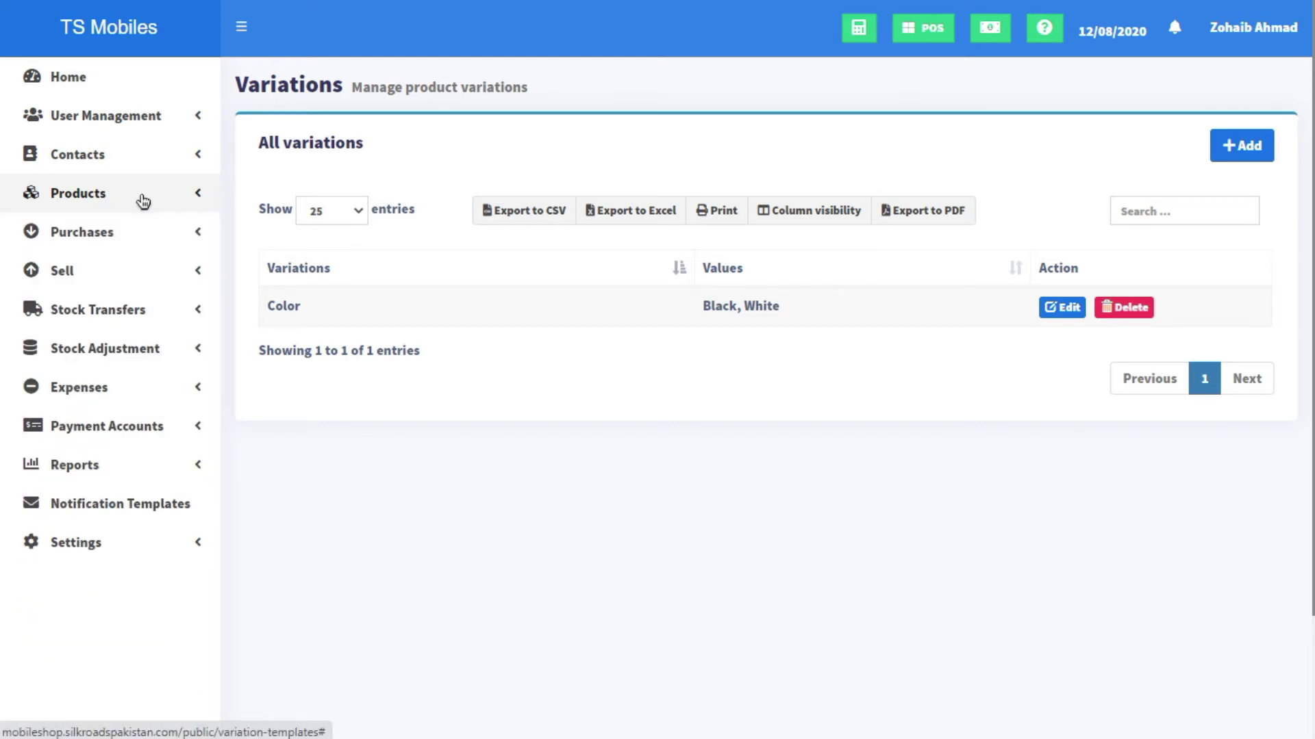
left_click(144, 234)
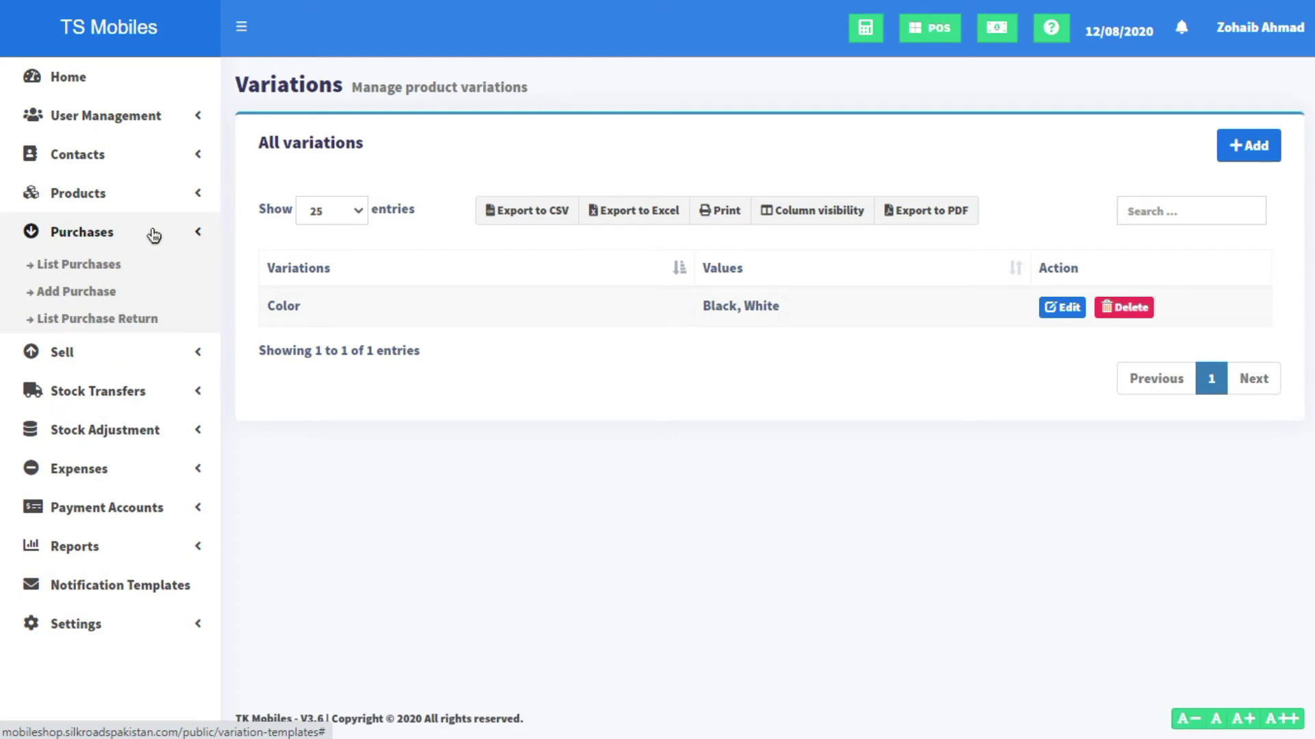
left_click(102, 289)
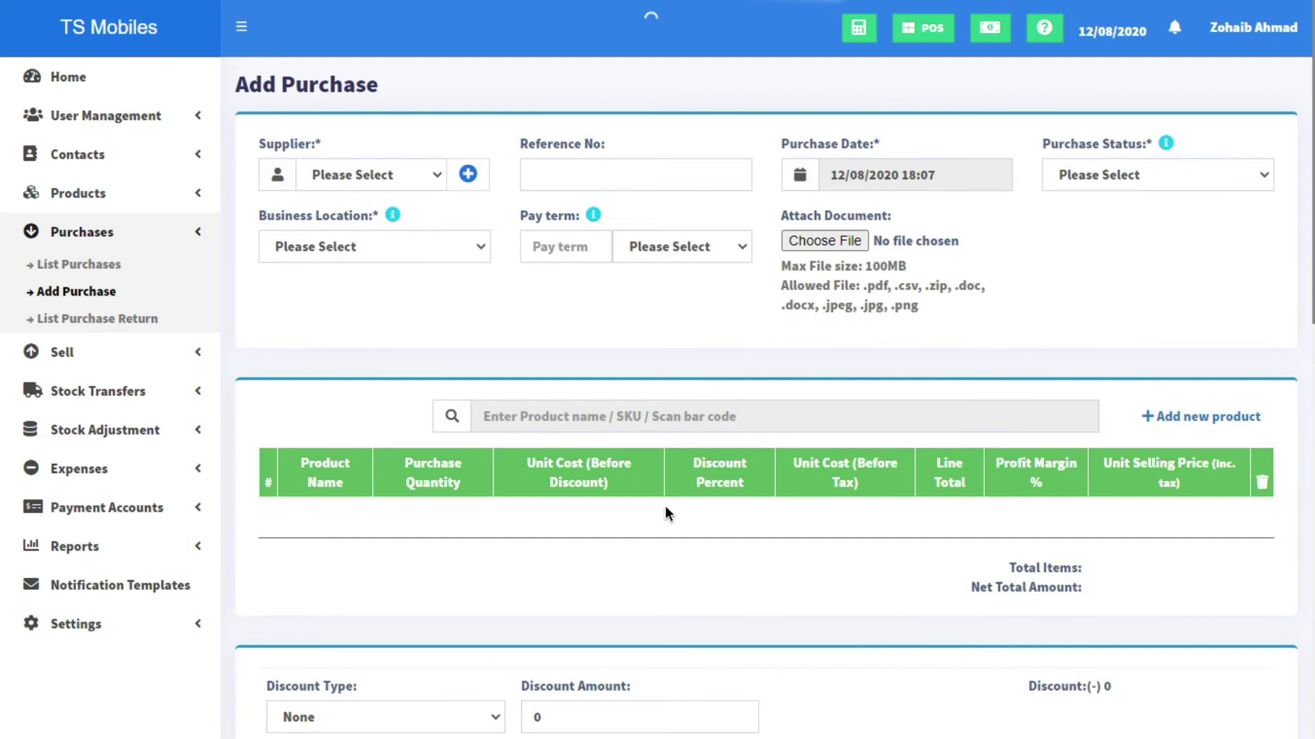
- Examine the supplier and reference number fields of the purchase form
left_click(409, 179)
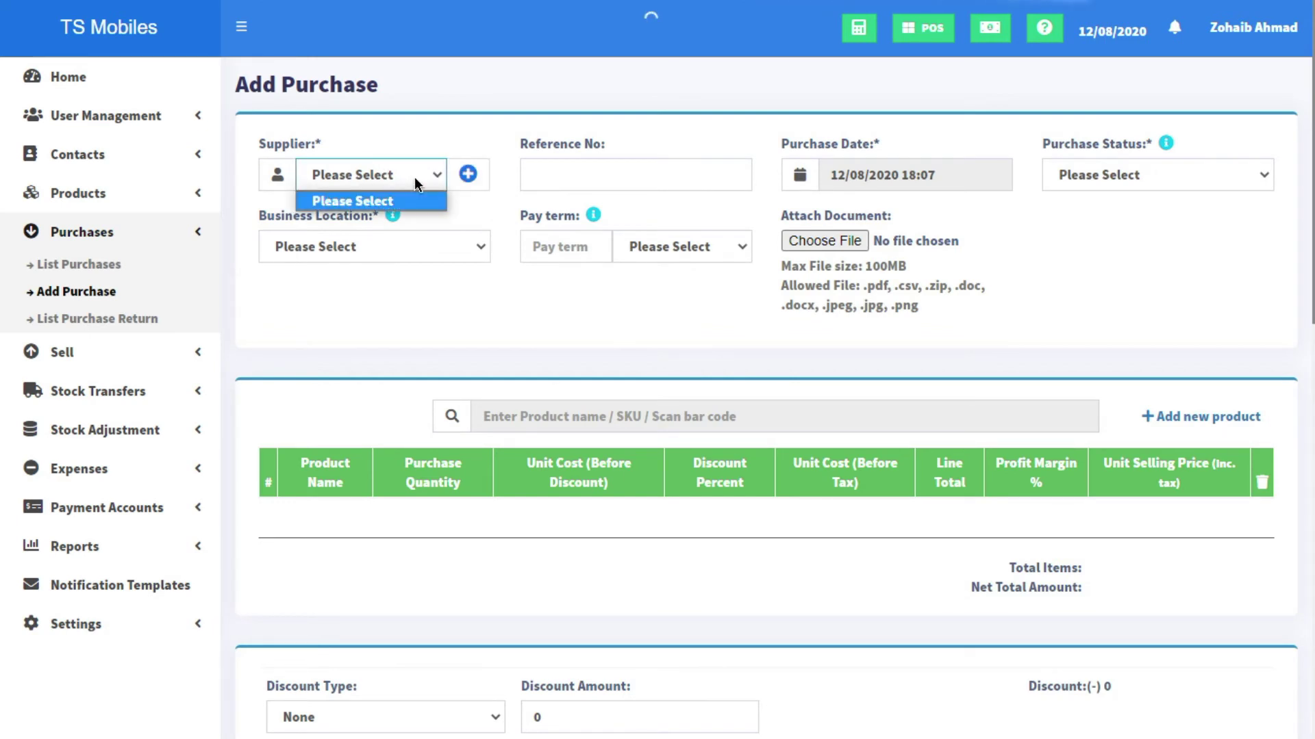
left_click(553, 180)
left_click(424, 179)
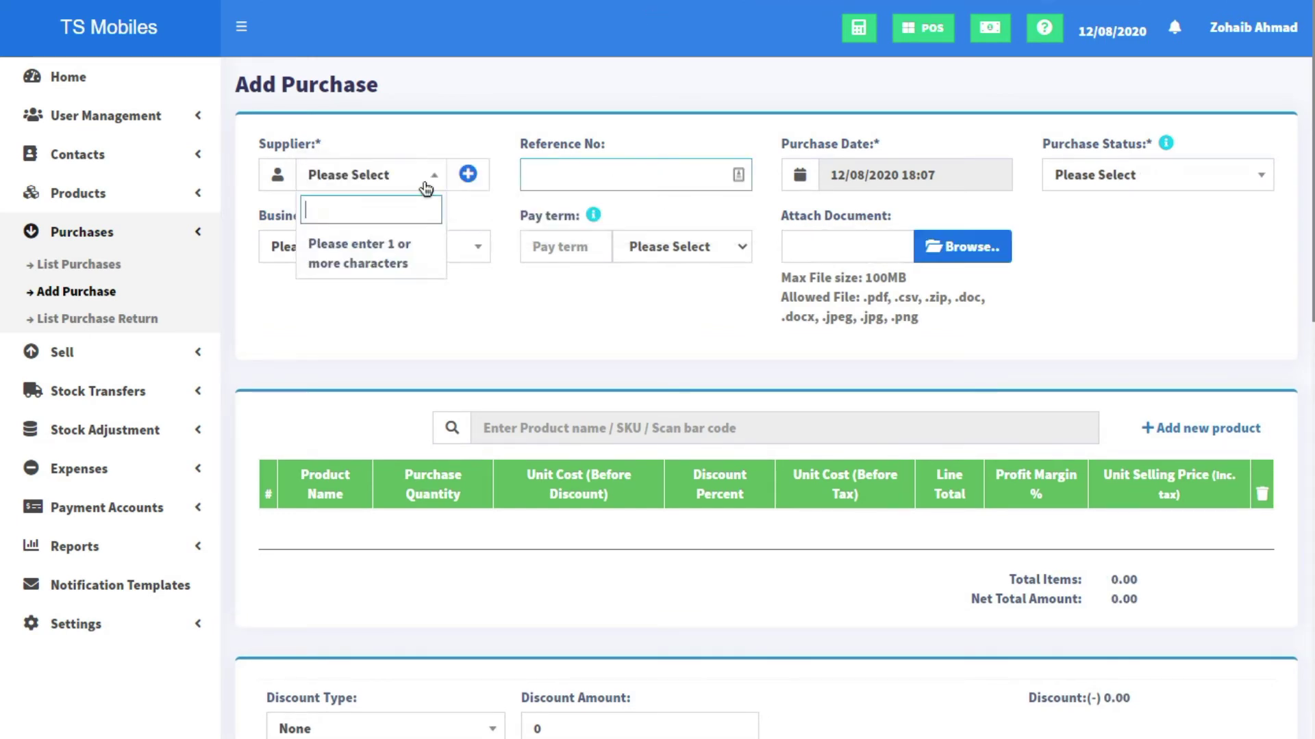
left_click(587, 166)
key("F11")
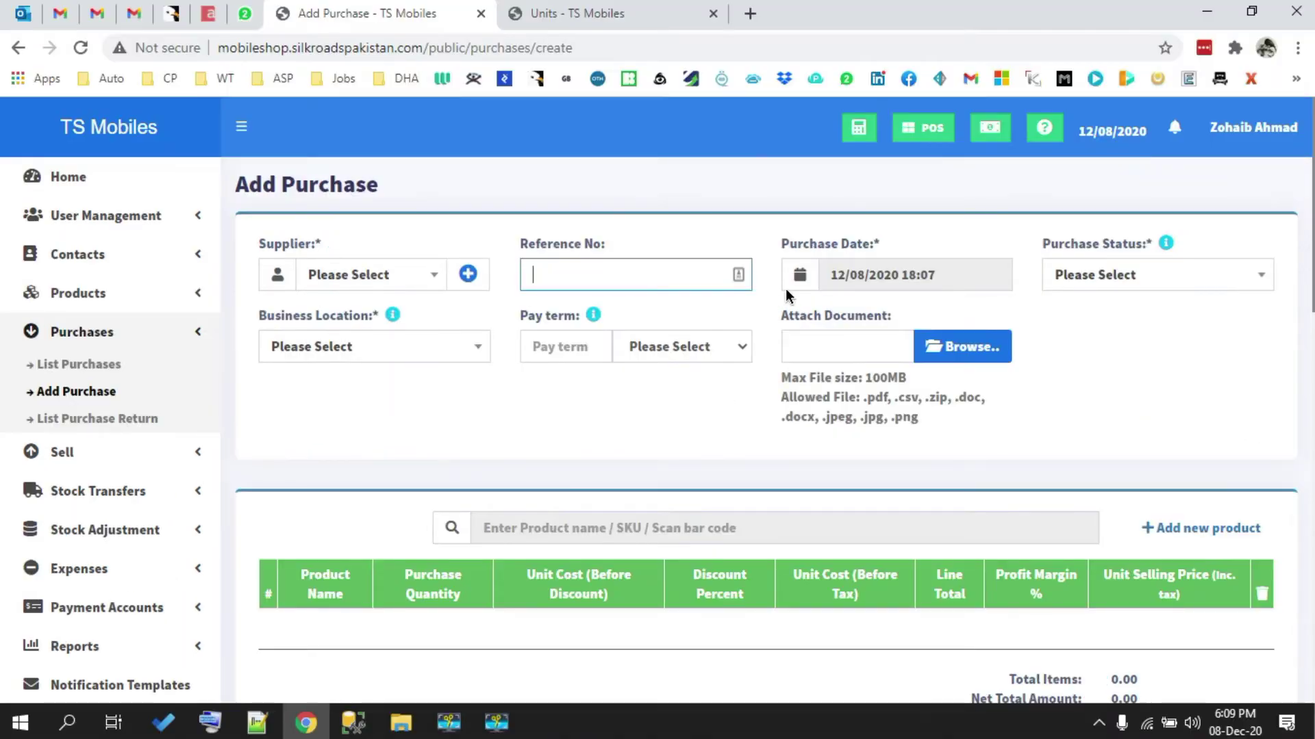
left_click(641, 274)
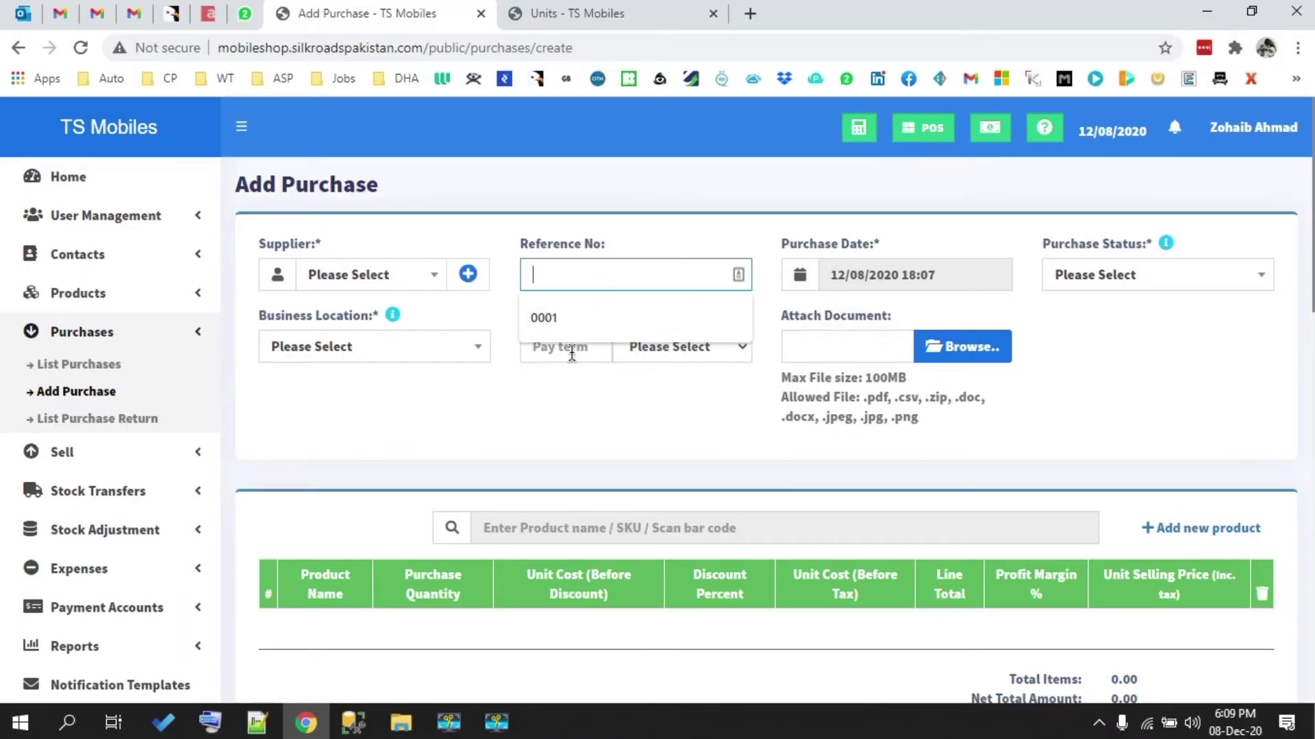
left_click(1136, 421)
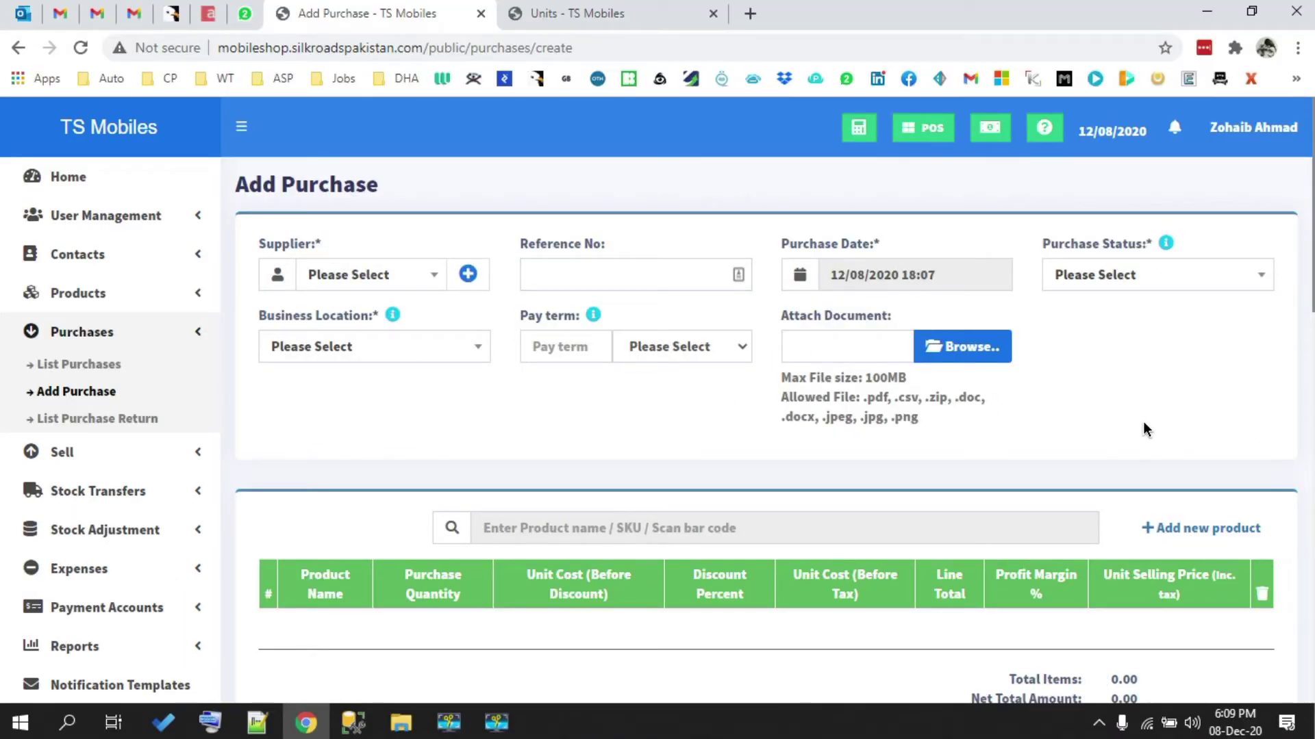
- Set the purchase's business location to TS Mobiles (BL0001) and add the iPhone 11 Max Pro as a product line
scroll(1136, 421, "down", 3)
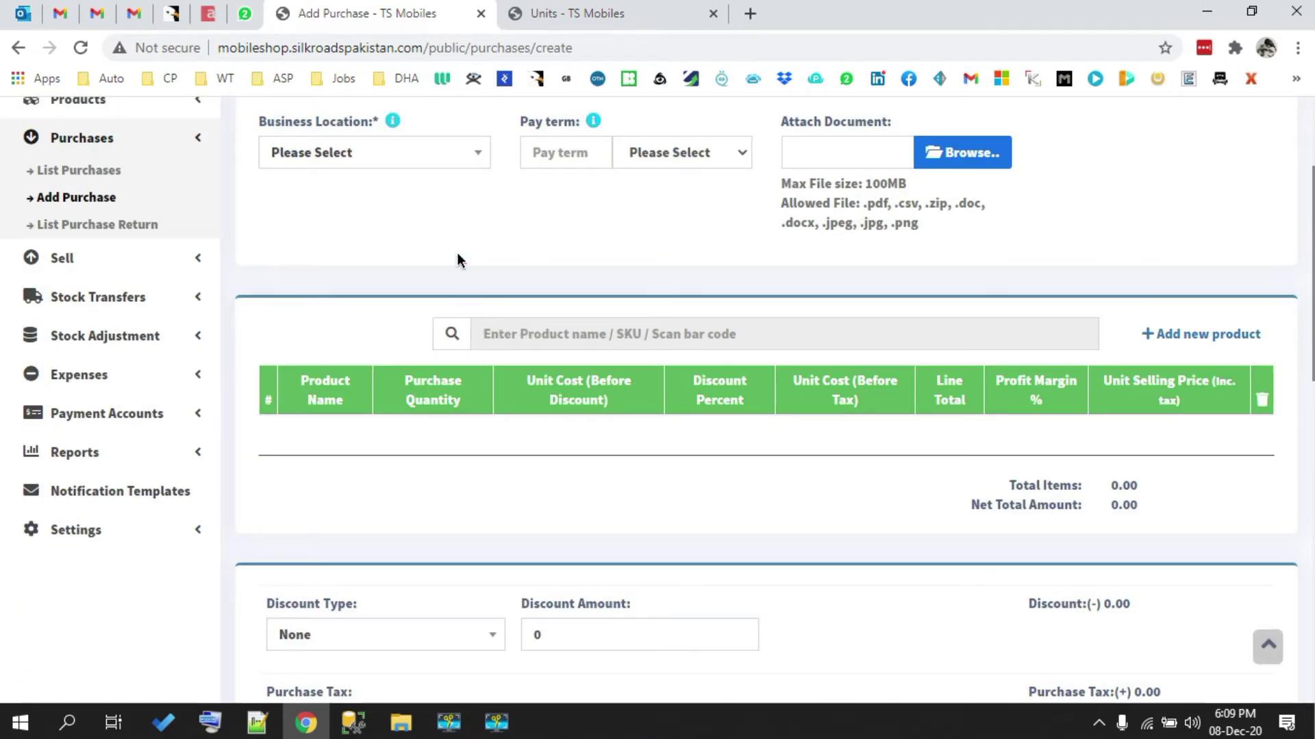
left_click(421, 167)
left_click(405, 204)
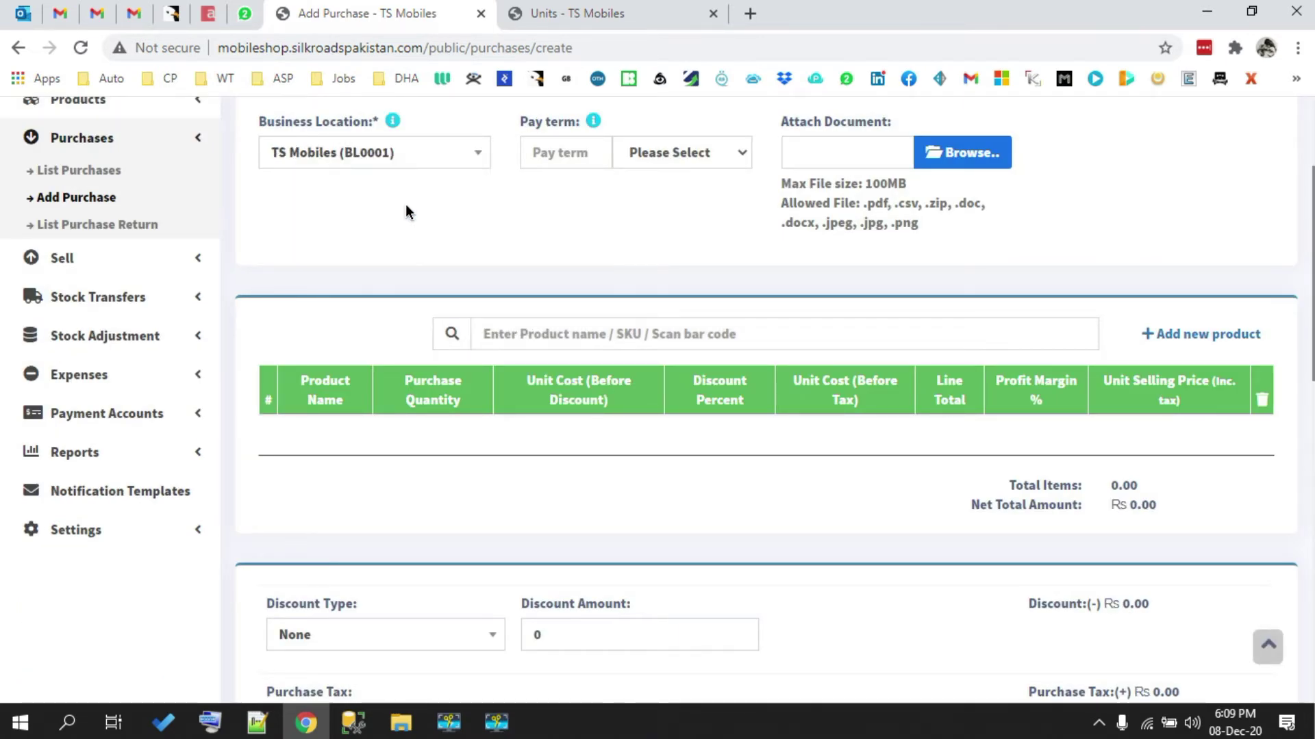
left_click(608, 332)
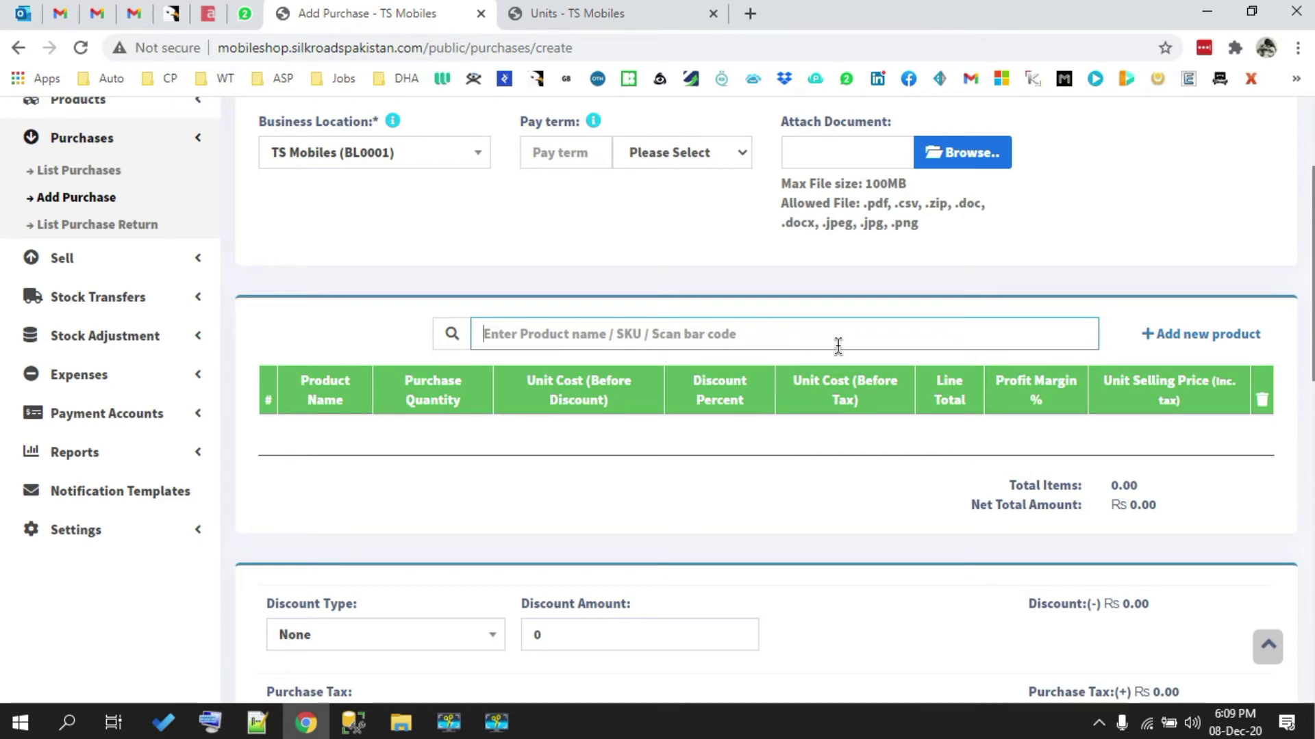
type("iph")
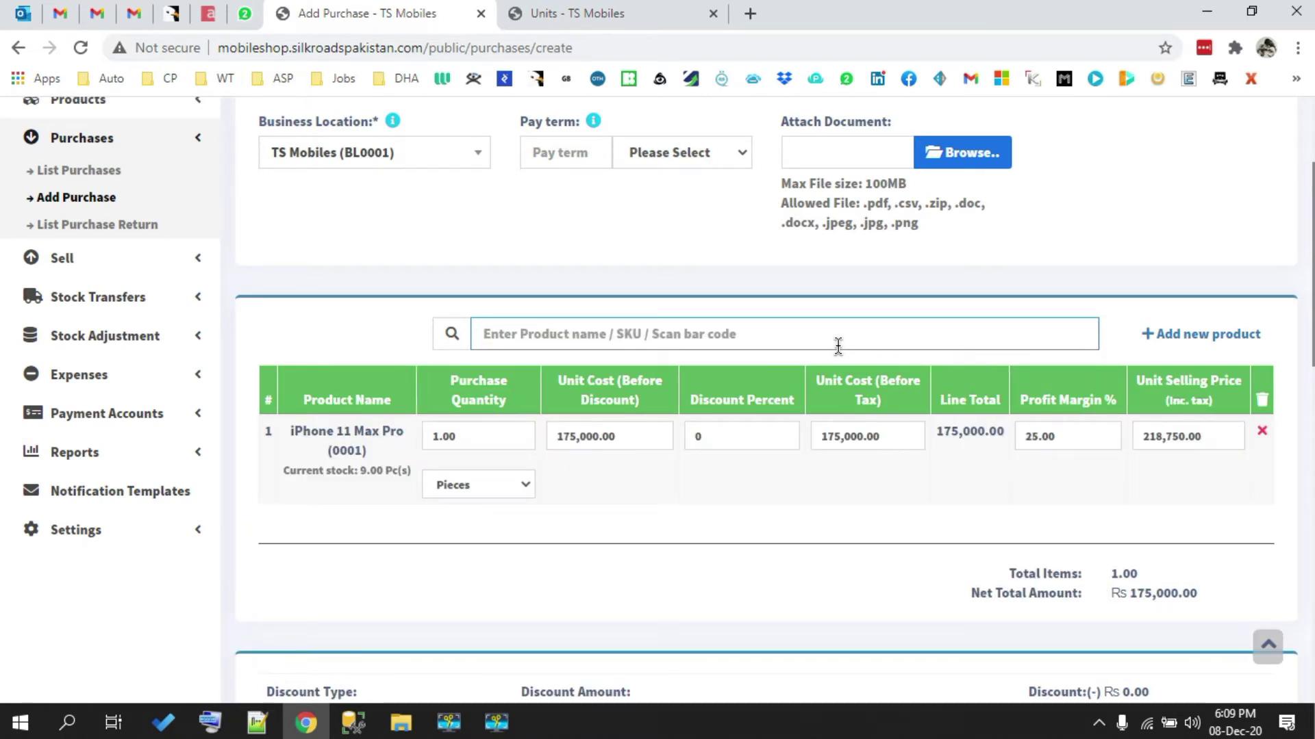
- Set the iPhone 11 Max Pro's purchase quantity to 50 and check the net total amount
left_click(454, 436)
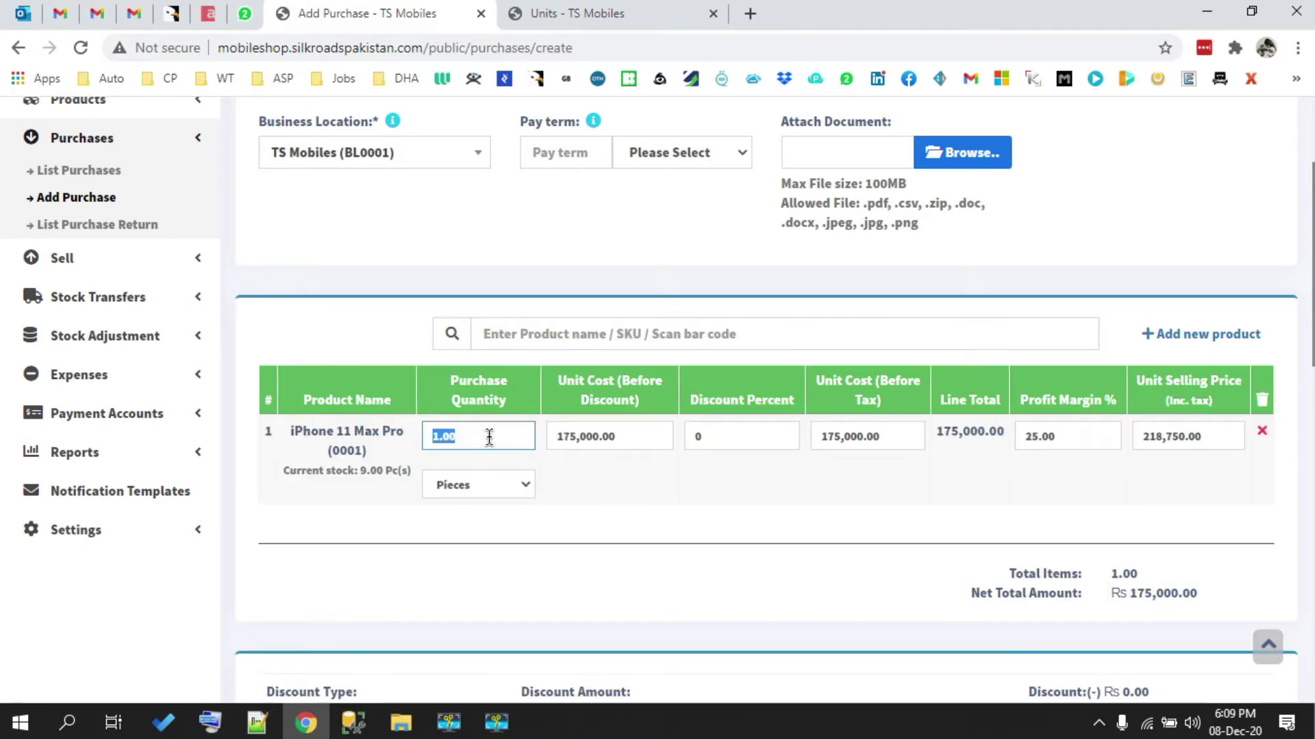
type("50")
left_click(720, 486)
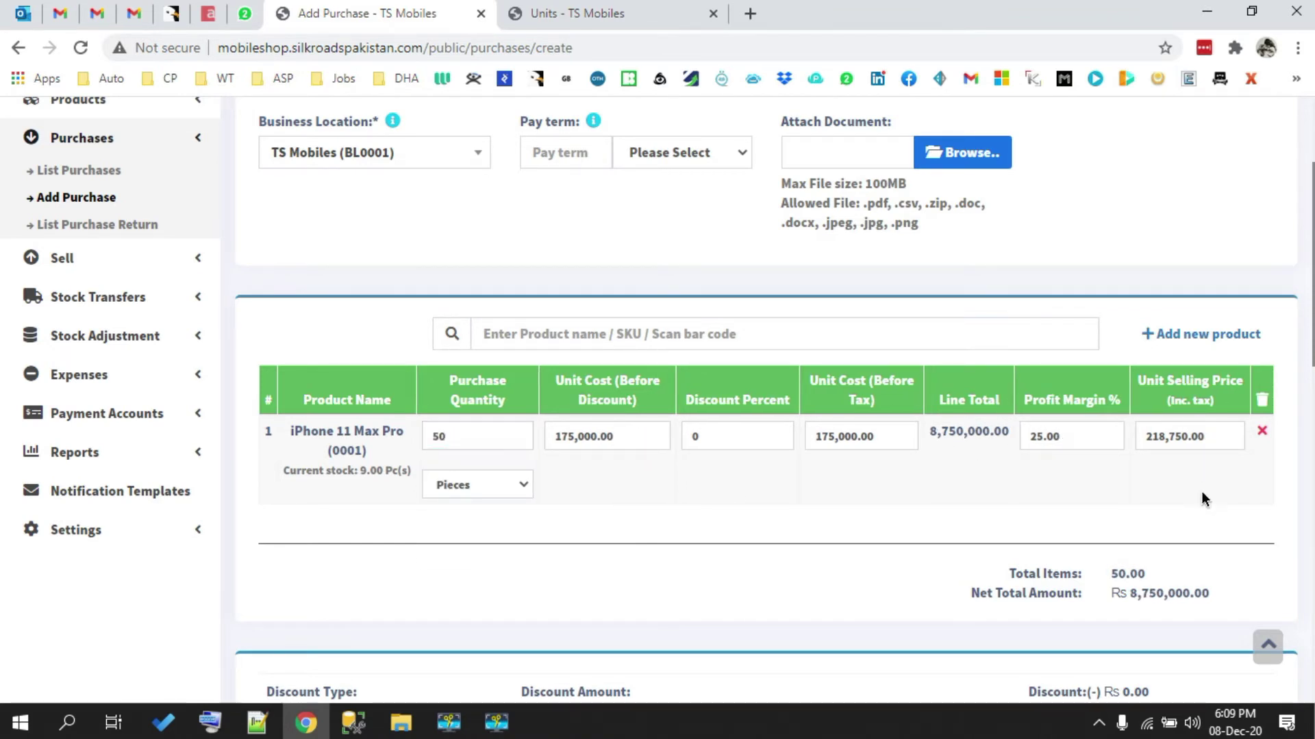
left_click_drag(1211, 593, 1133, 593)
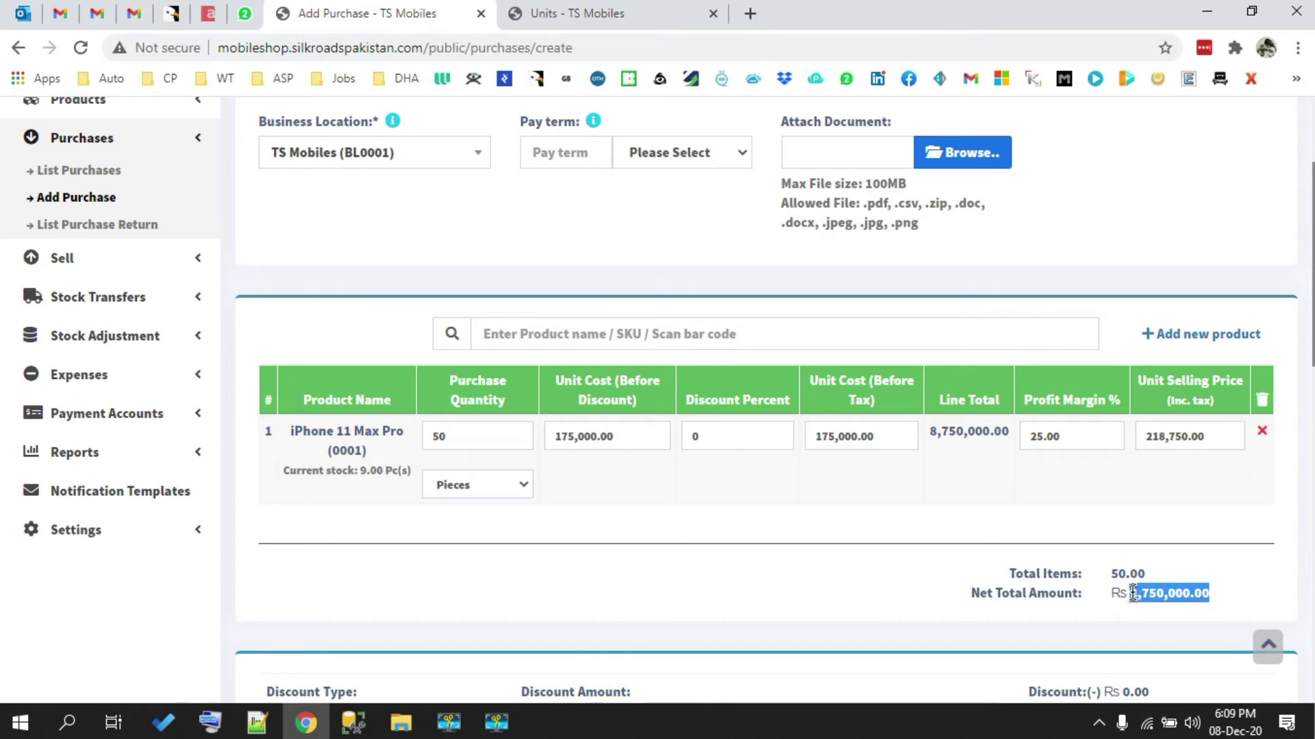
left_click(1135, 614)
- Examine the discount, purchase tax and shipping fields of the purchase
scroll(1134, 613, "down", 5)
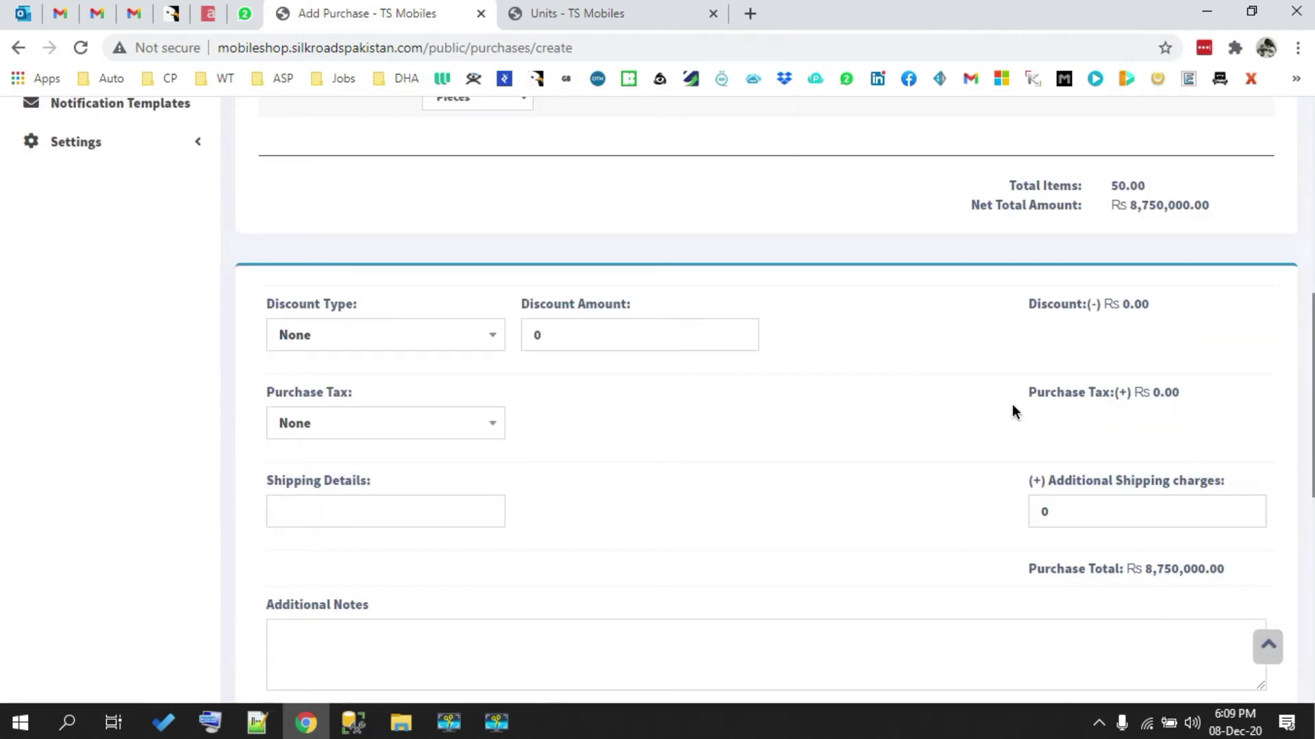
left_click(696, 334)
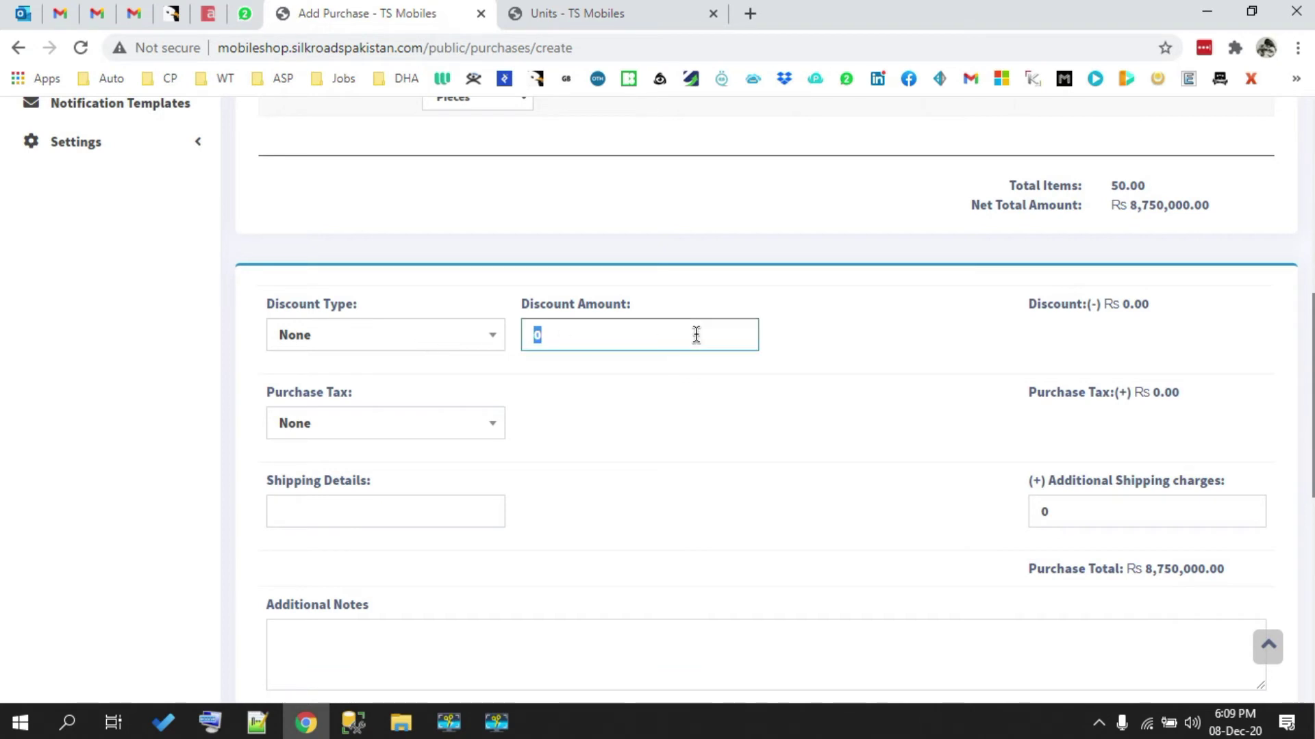
left_click(685, 473)
left_click(446, 507)
left_click(856, 483)
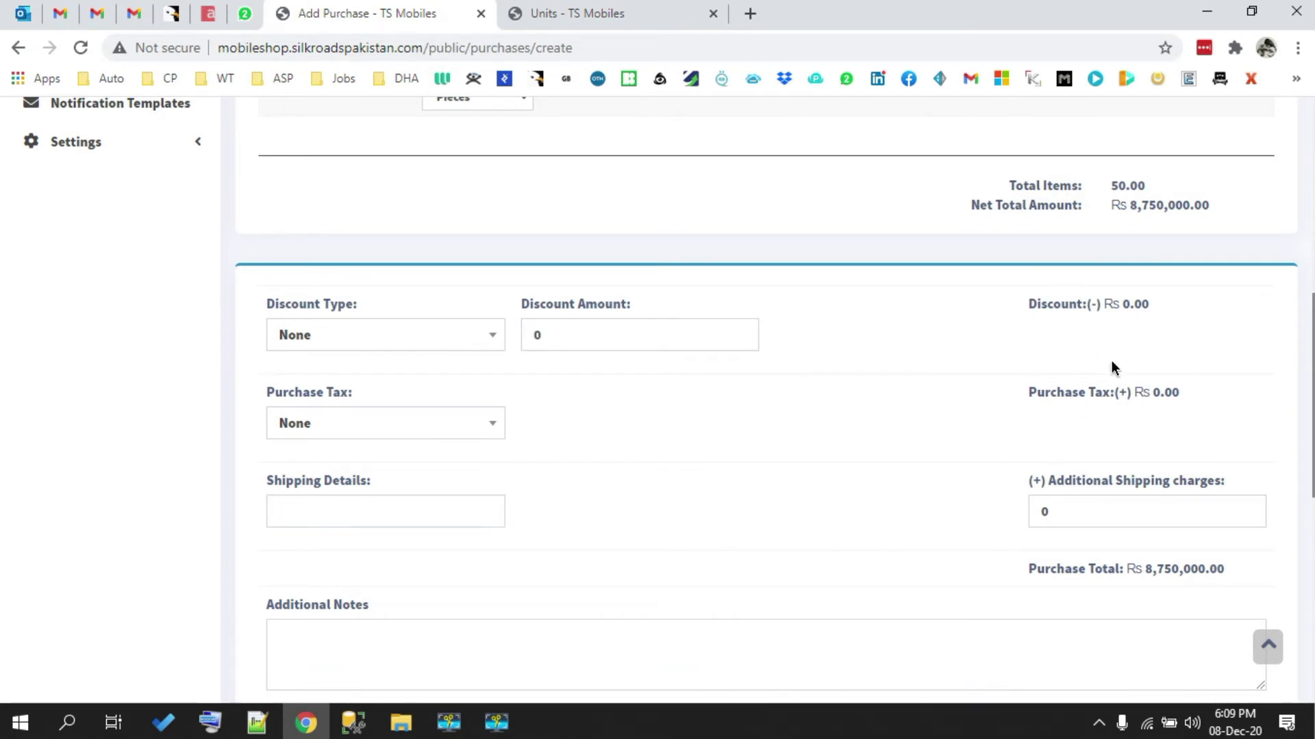
- Examine the purchase's payment section, including the amount, payment method, payment account and payment note fields
scroll(1156, 562, "down", 4)
scroll(843, 322, "down", 3)
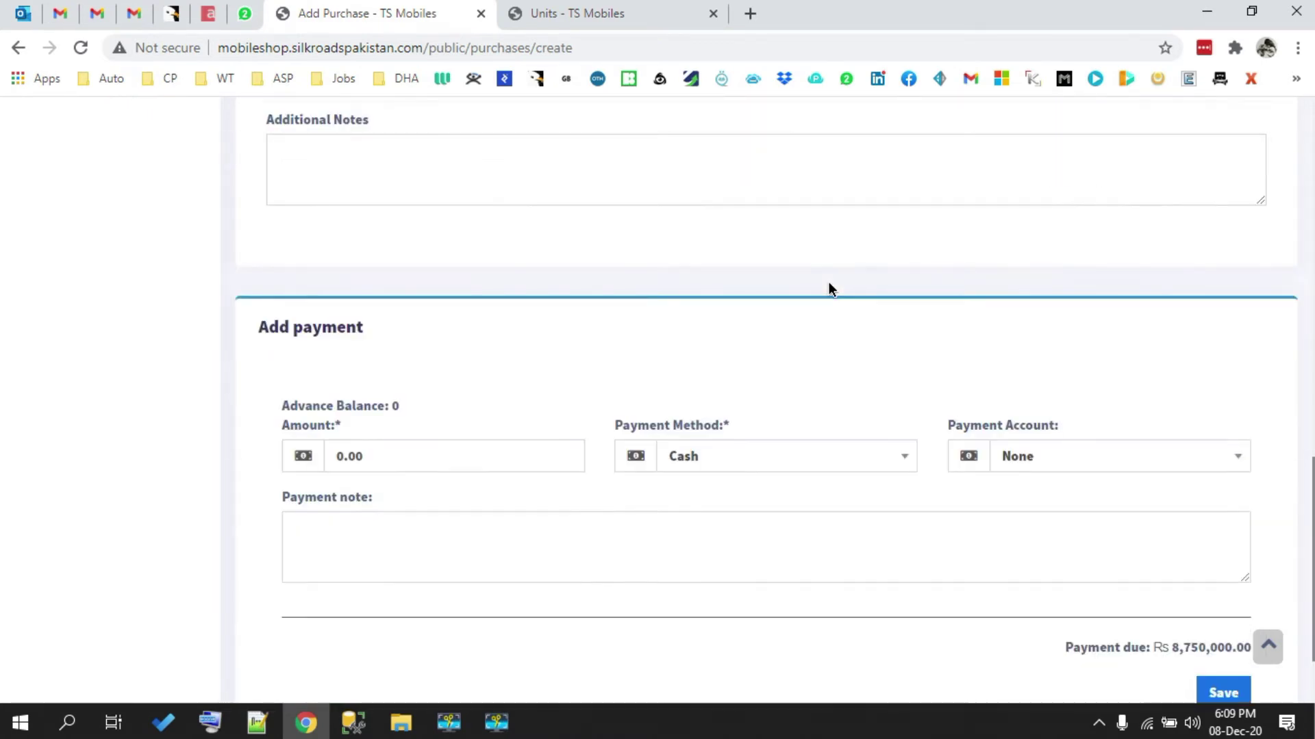
scroll(829, 288, "down", 2)
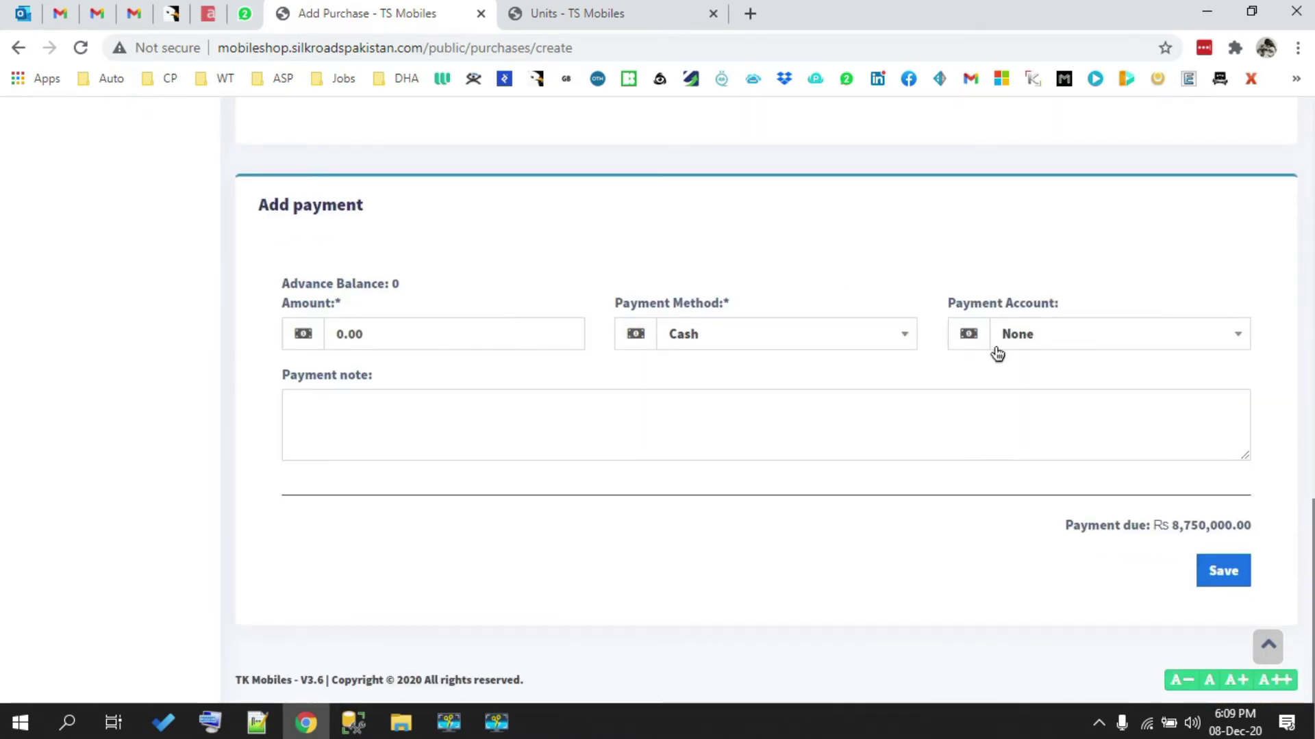
left_click(477, 331)
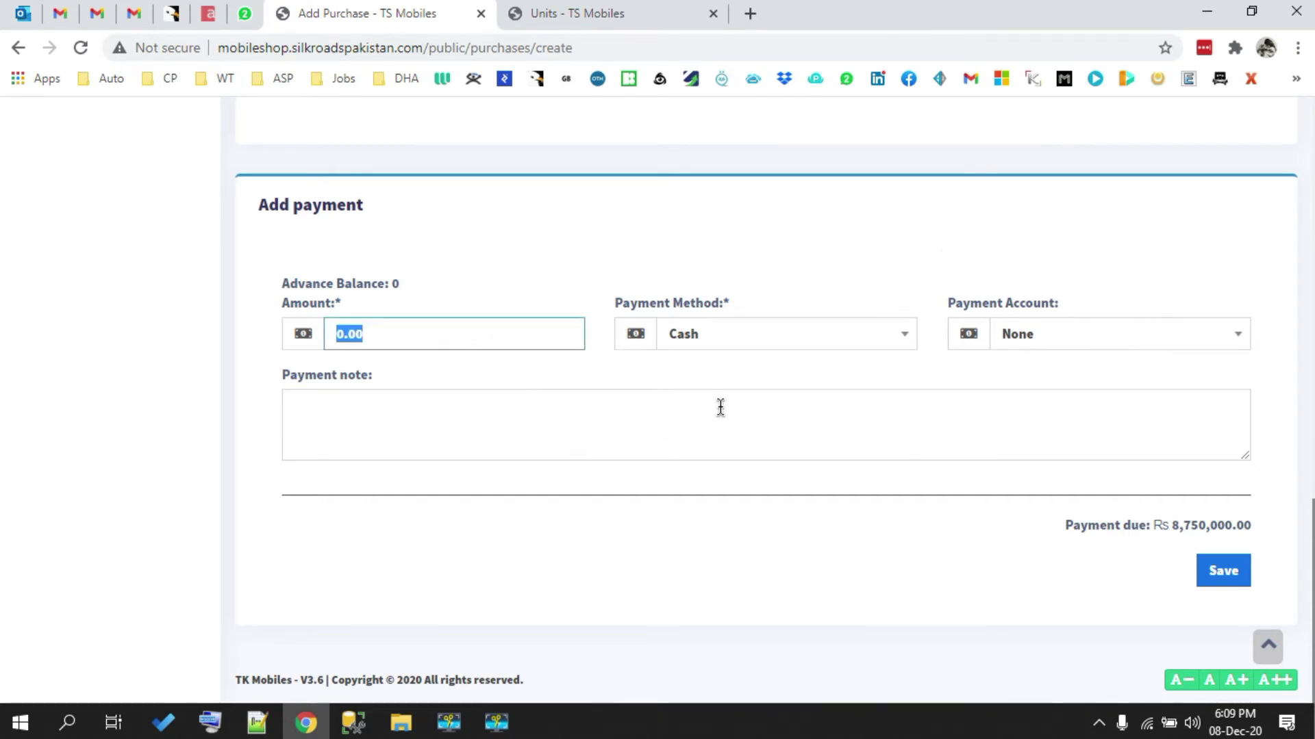
left_click(487, 332)
left_click(943, 428)
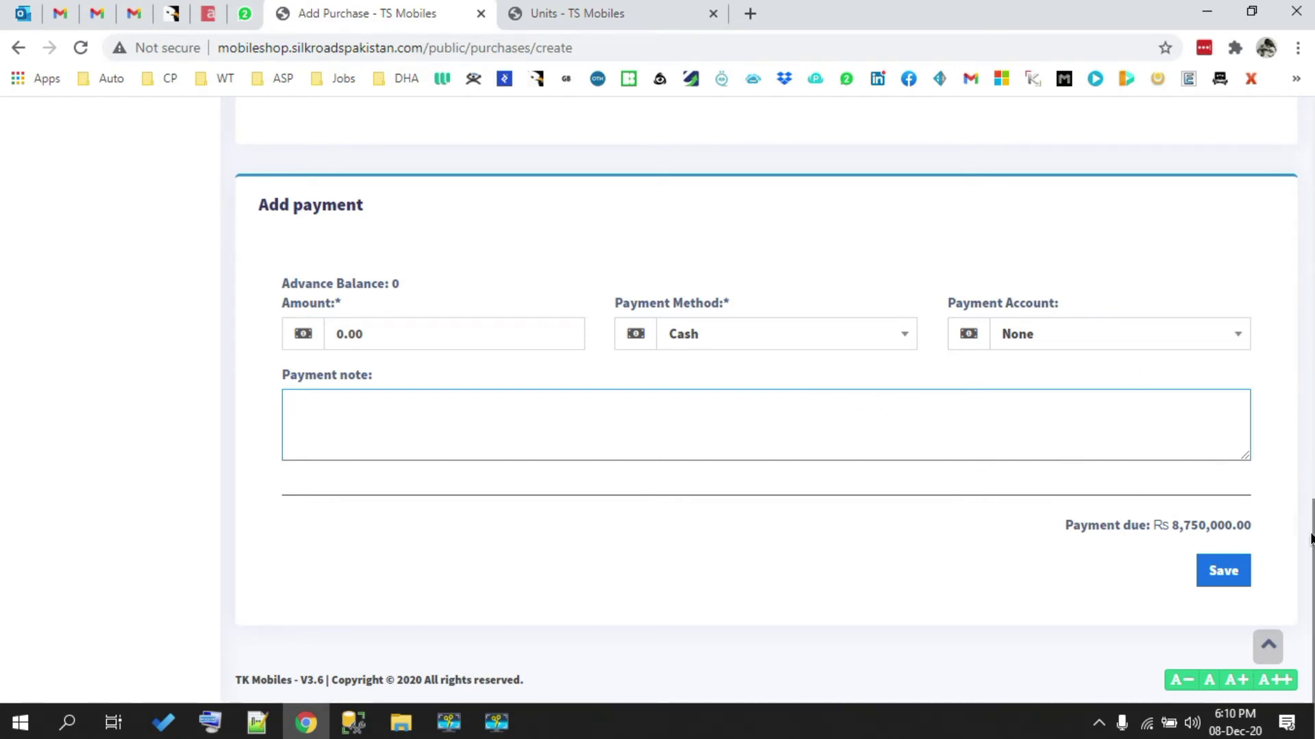
- Leave the purchase form without saving and open the POS sales screen
scroll(0, 266, "up", 15)
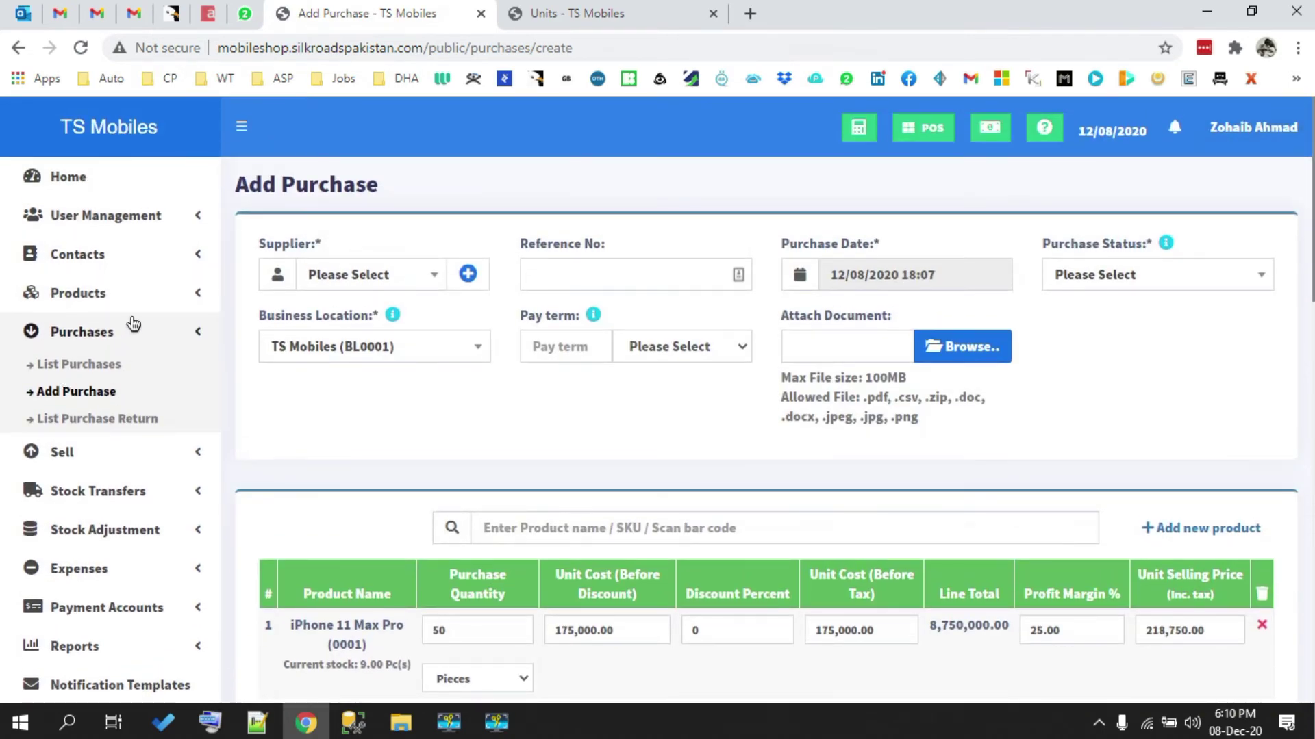
left_click(116, 452)
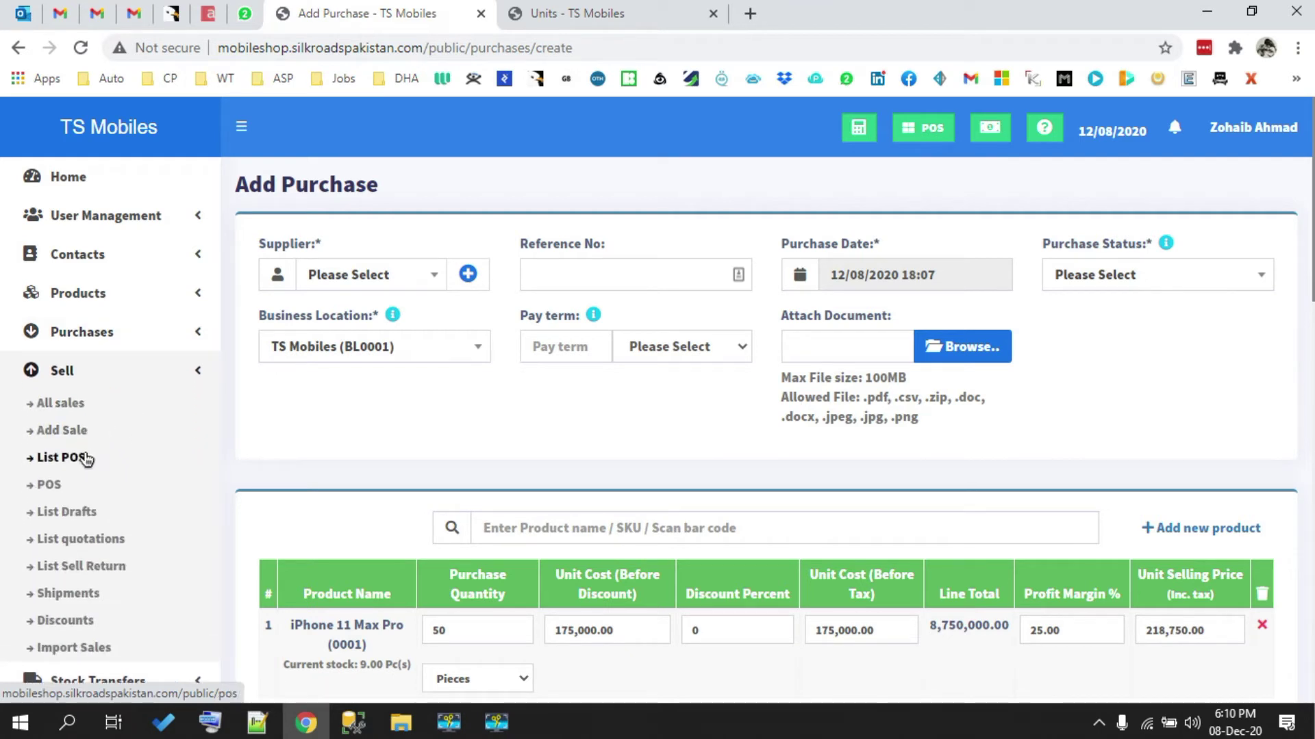
left_click(51, 485)
left_click(753, 158)
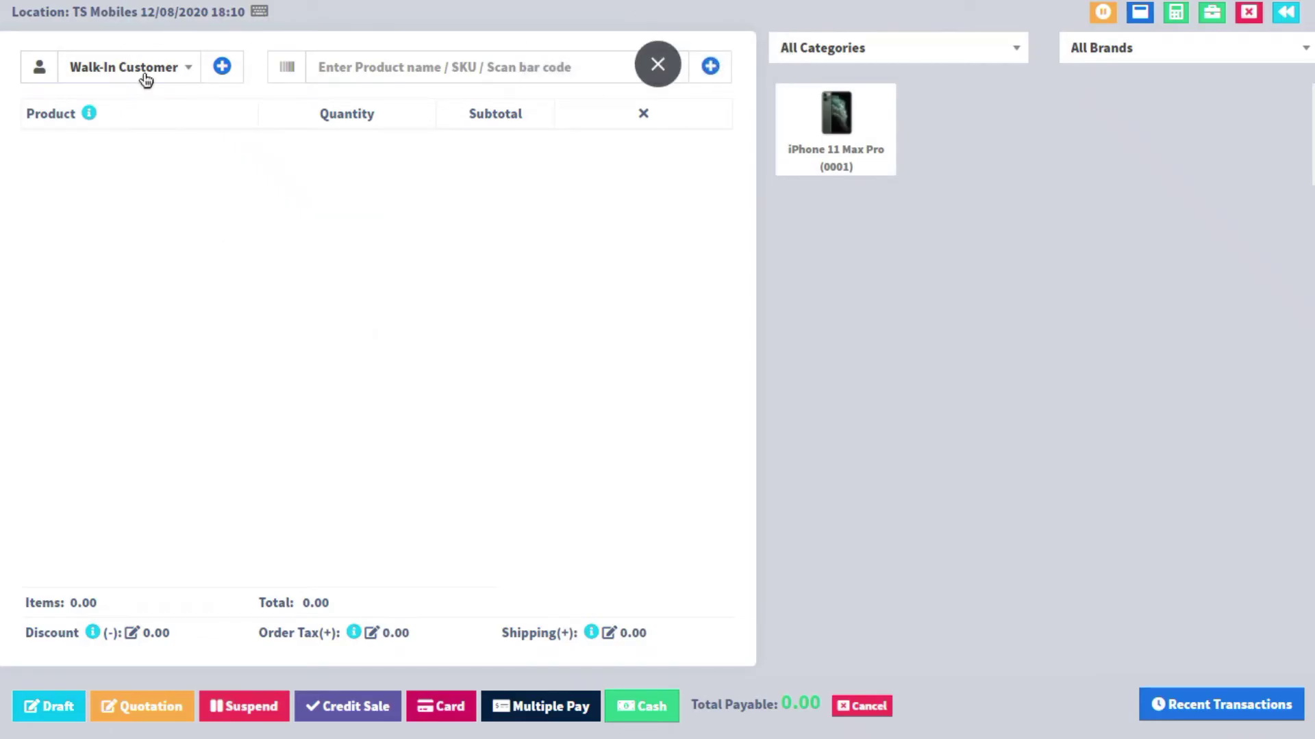
- Examine the customer selection and the category and brand filters for the sale, leaving their selections as they are
left_click(146, 79)
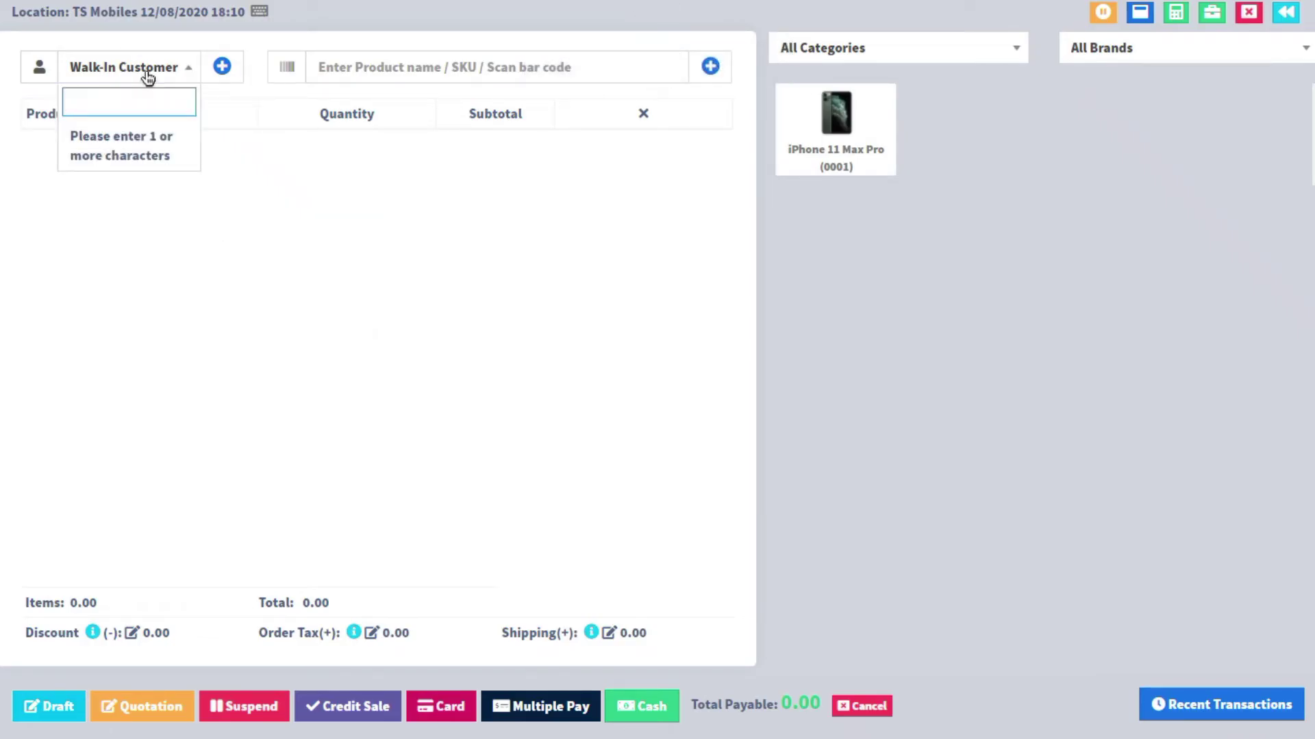
left_click(147, 78)
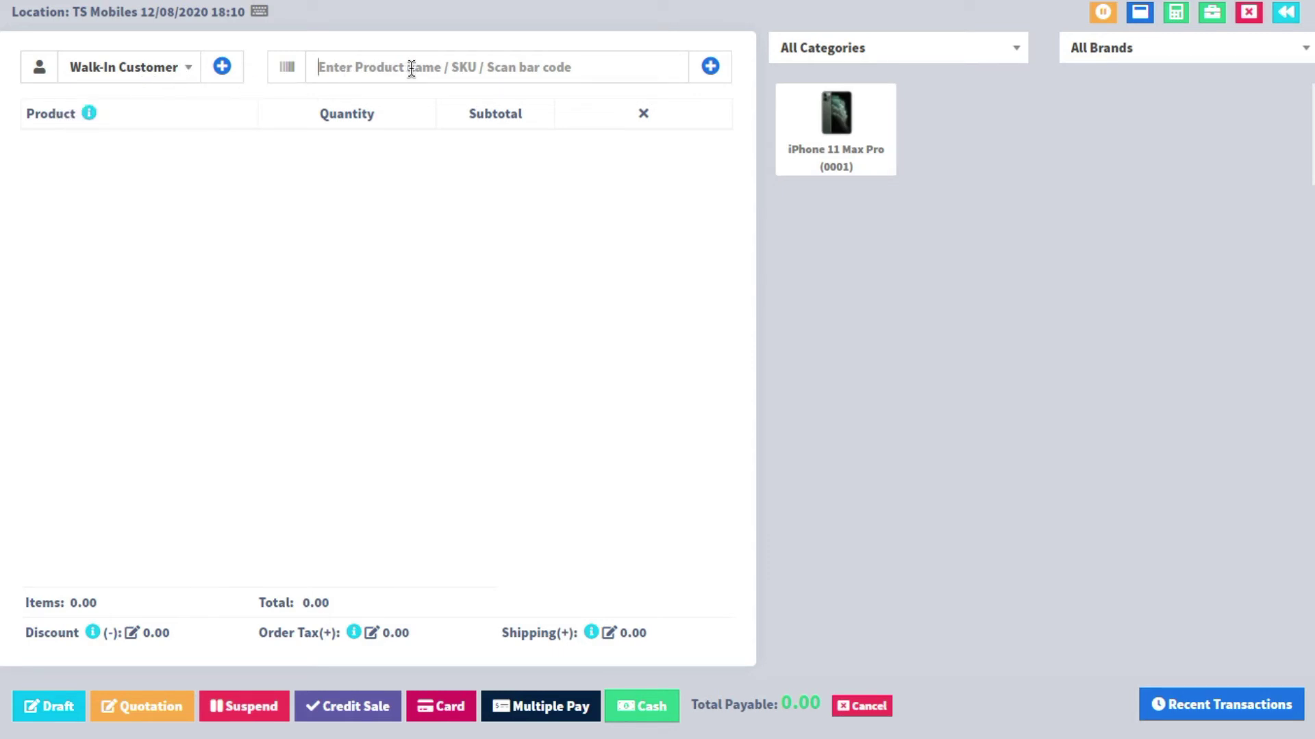
left_click(965, 58)
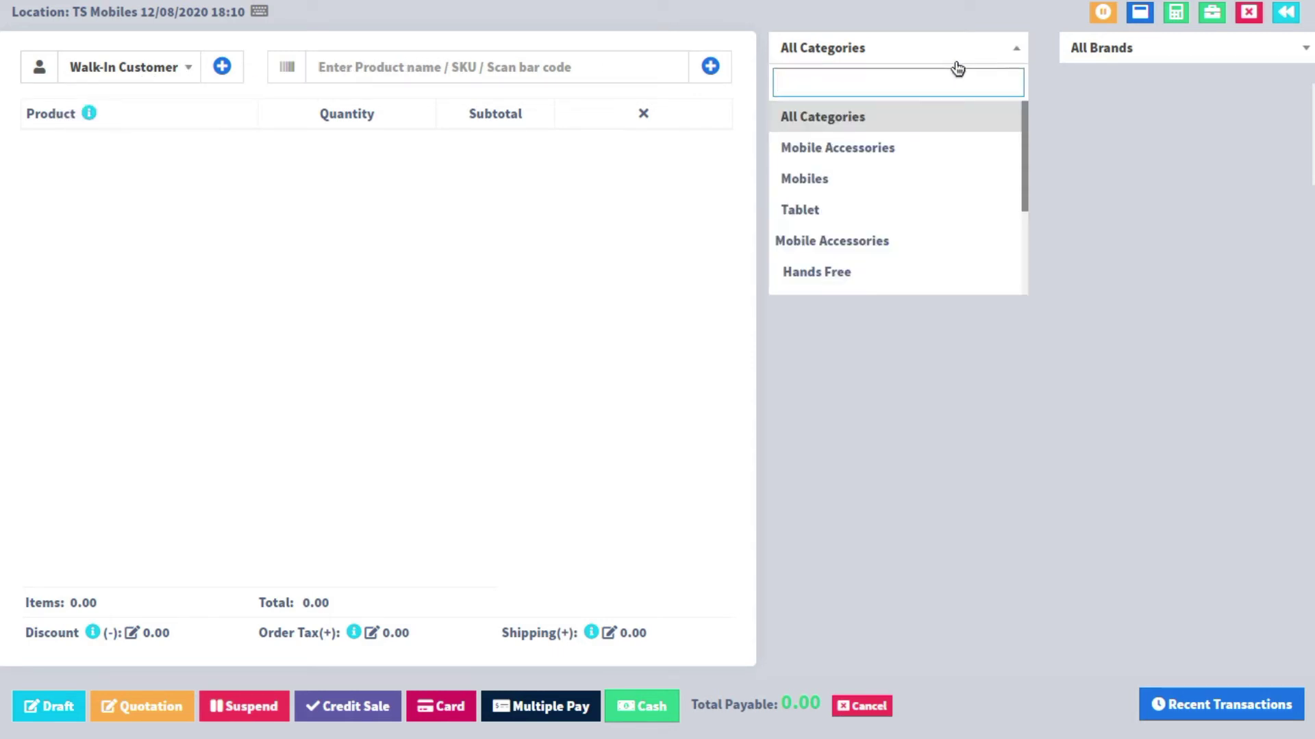
scroll(915, 146, "down", 4)
scroll(899, 248, "up", 5)
left_click(1140, 117)
left_click(1186, 59)
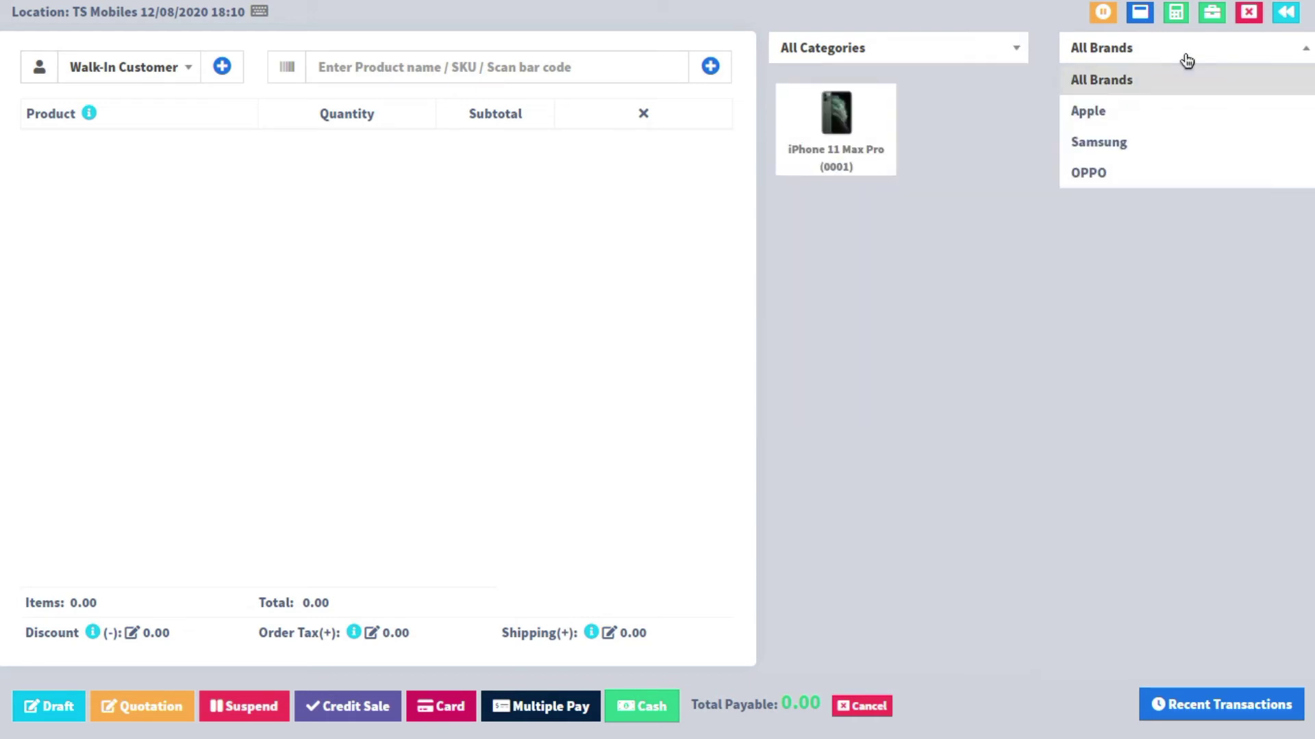
left_click(920, 142)
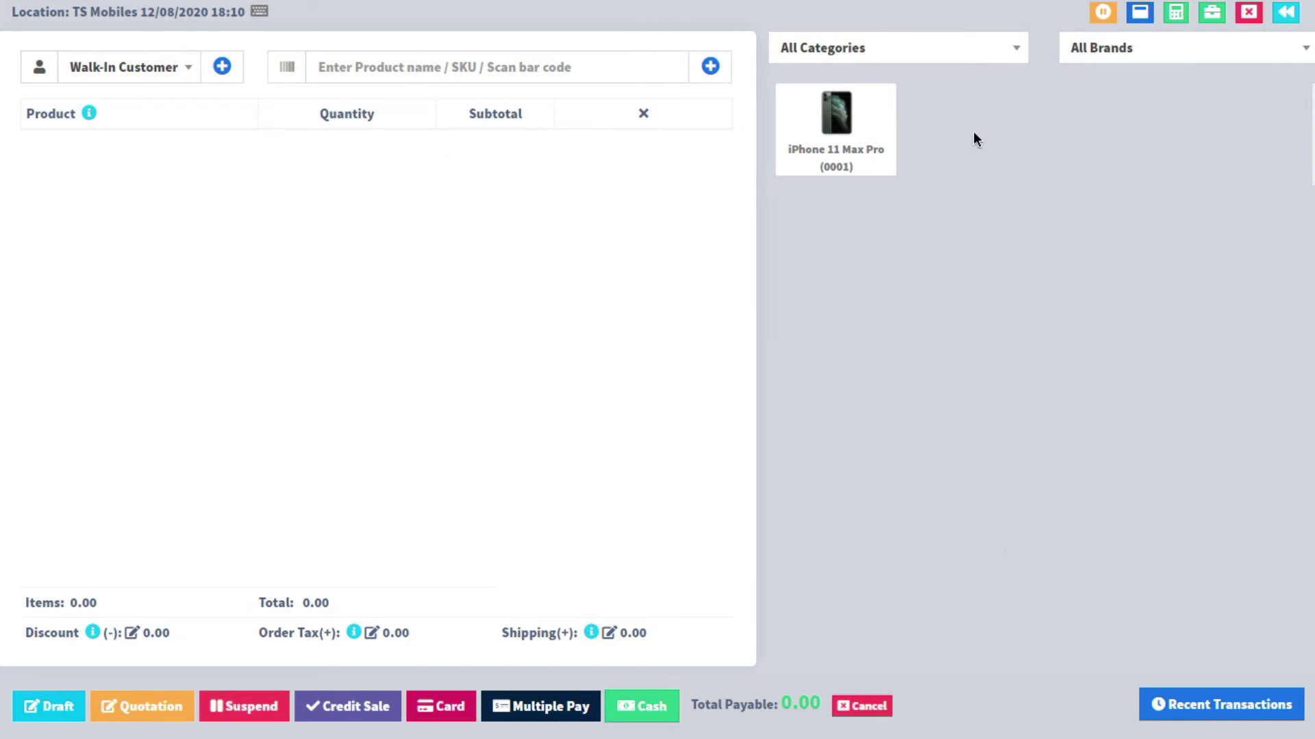
- Sell one iPhone 11 Max Pro to the walk-in customer with cash payment, and dismiss the invoice print
left_click(818, 124)
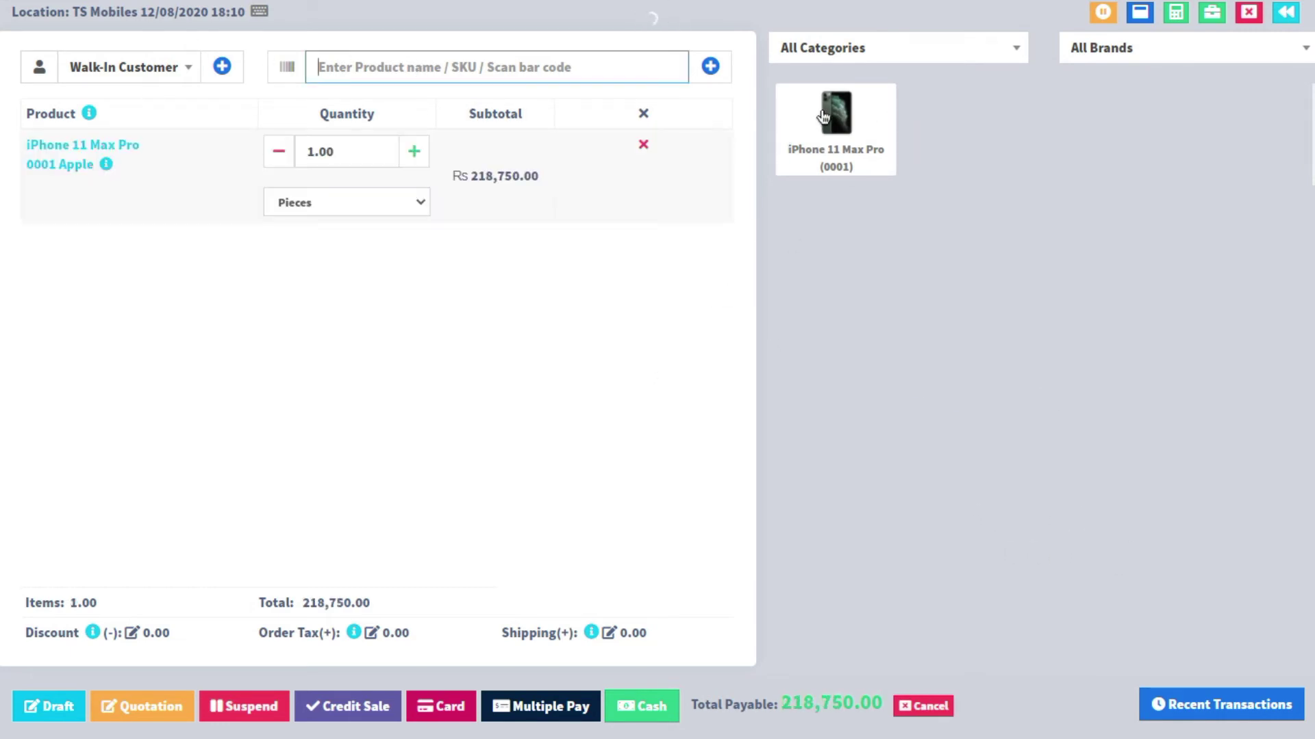
left_click(635, 711)
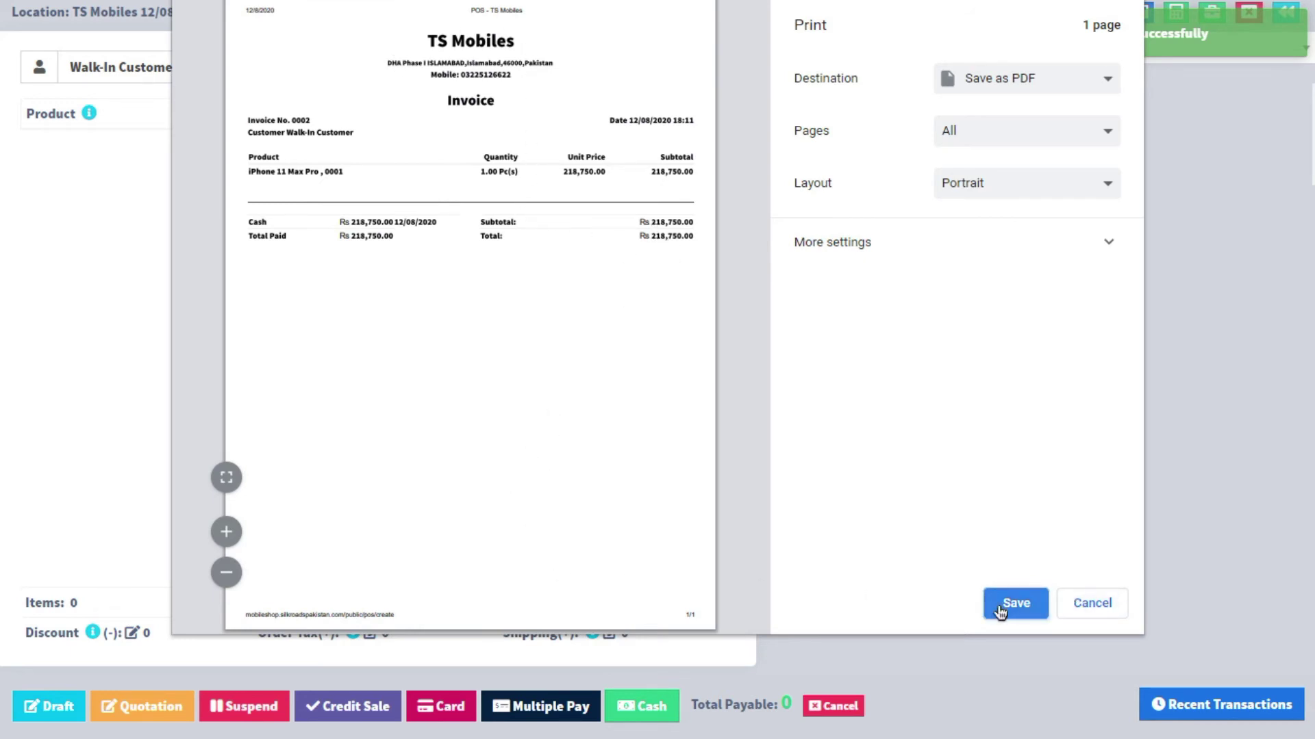
left_click(1073, 616)
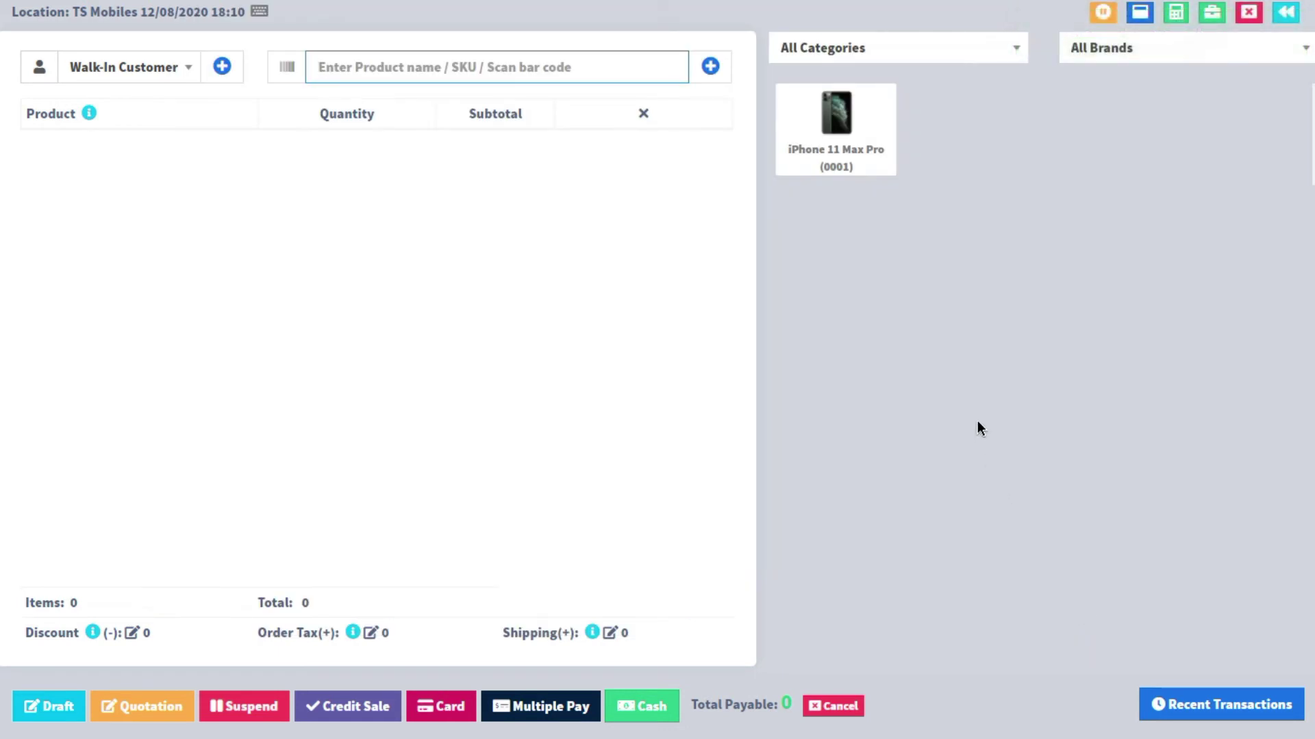
- Leave the POS screen, examine the details of invoice 0002 in the POS sales list, and close them
left_click(1293, 14)
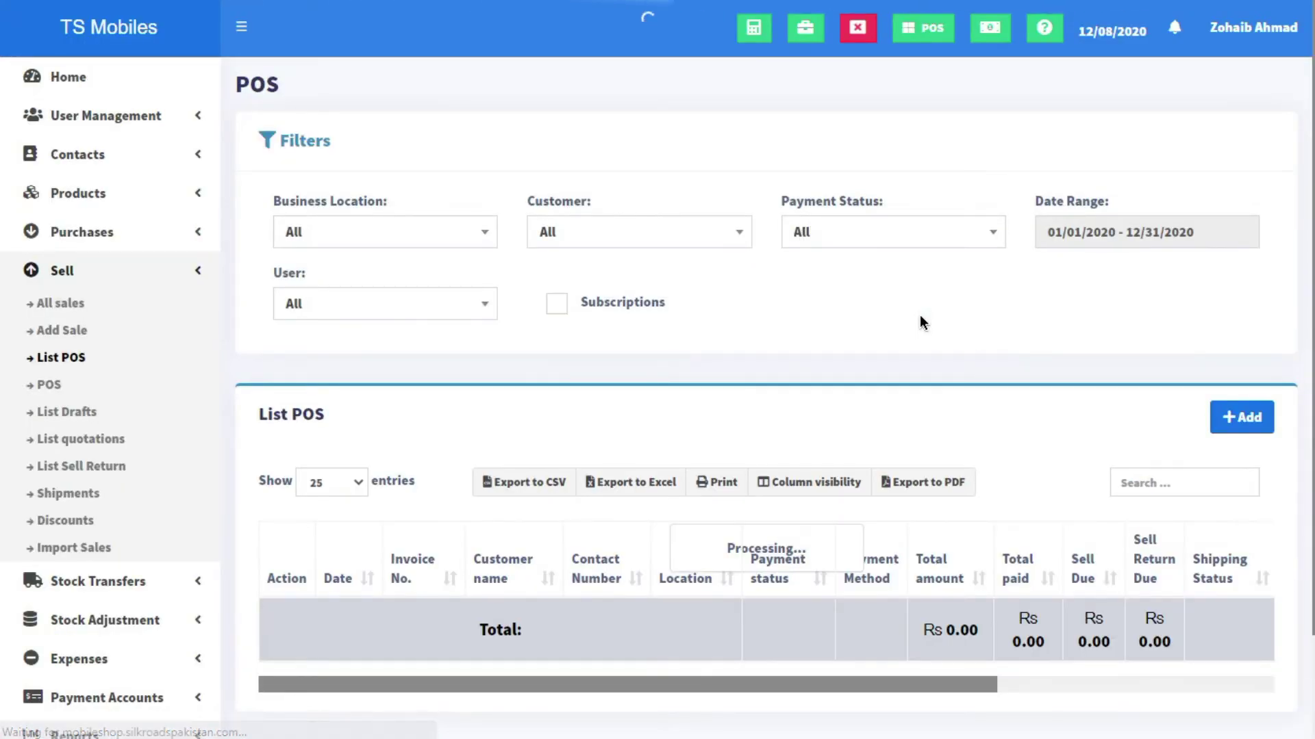
scroll(649, 409, "down", 3)
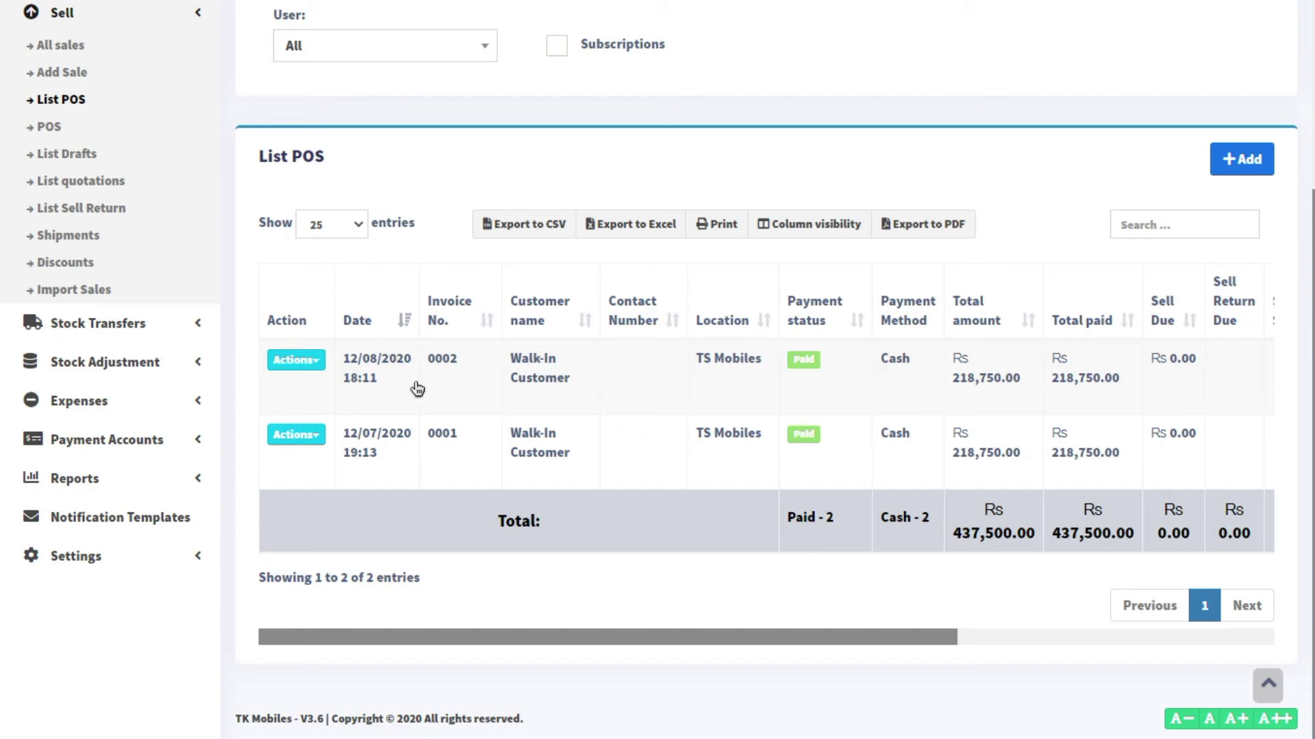
left_click(293, 363)
scroll(636, 431, "down", 2)
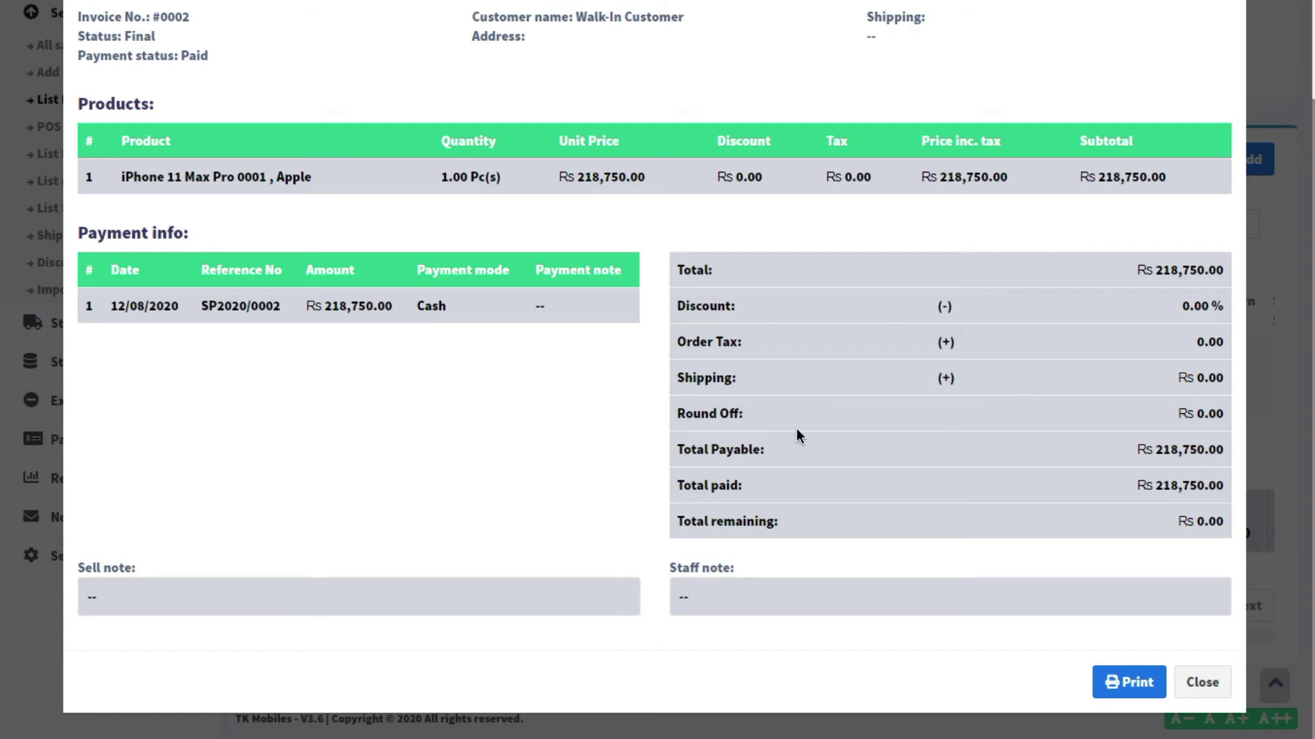
left_click(1190, 684)
scroll(142, 262, "up", 3)
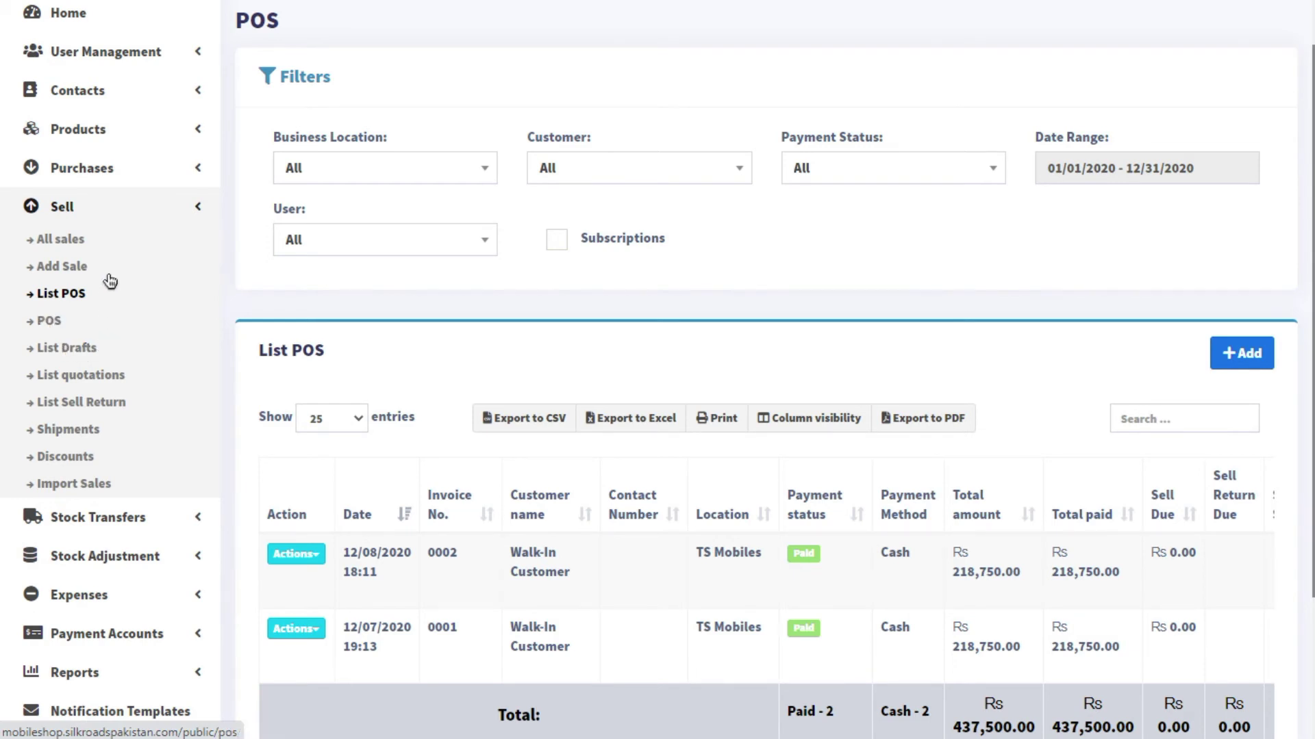
- Open the list of all sales and examine its filters and recorded sales
left_click(81, 239)
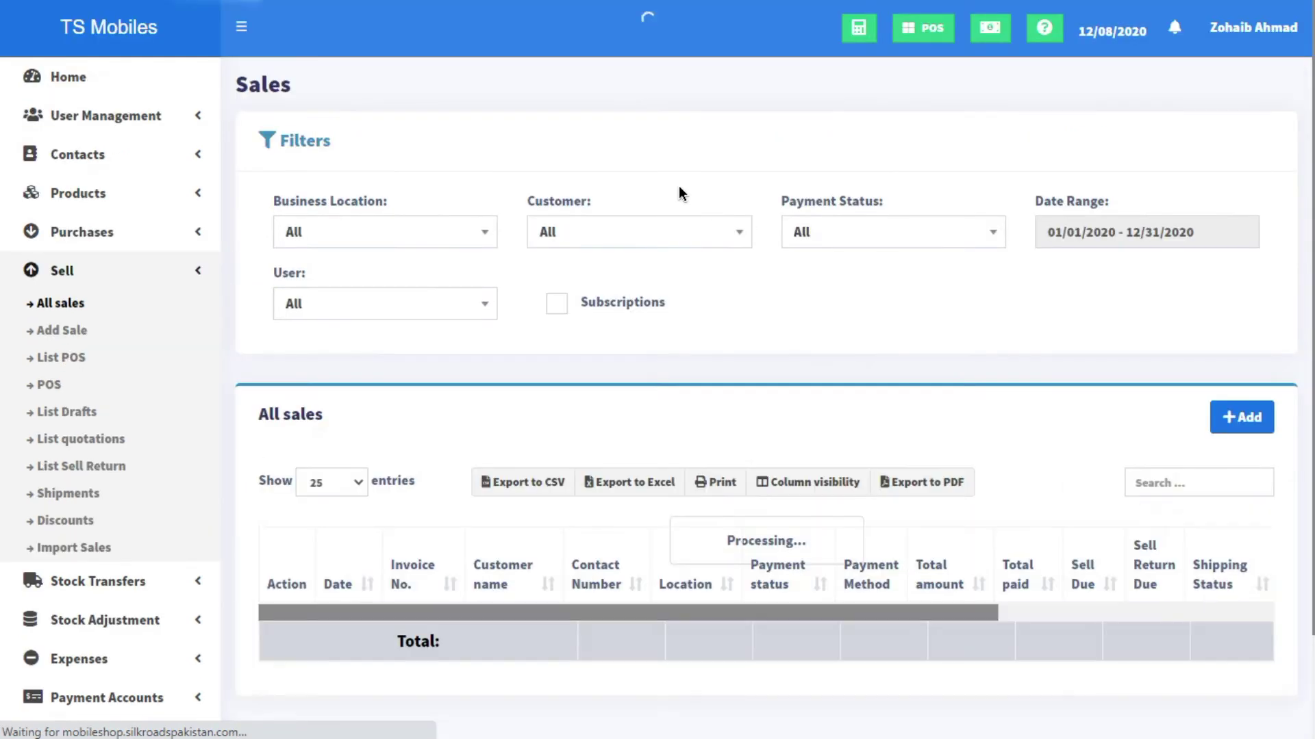
scroll(694, 183, "down", 2)
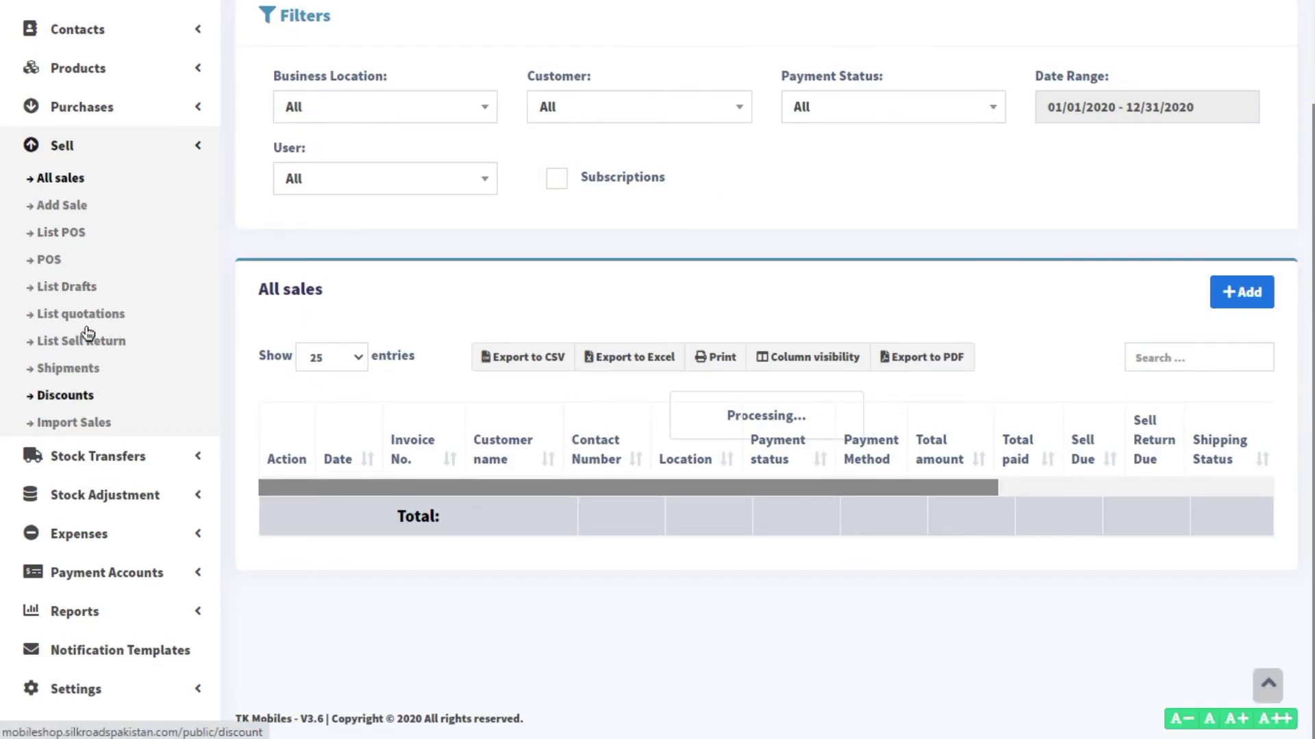
scroll(88, 335, "up", 2)
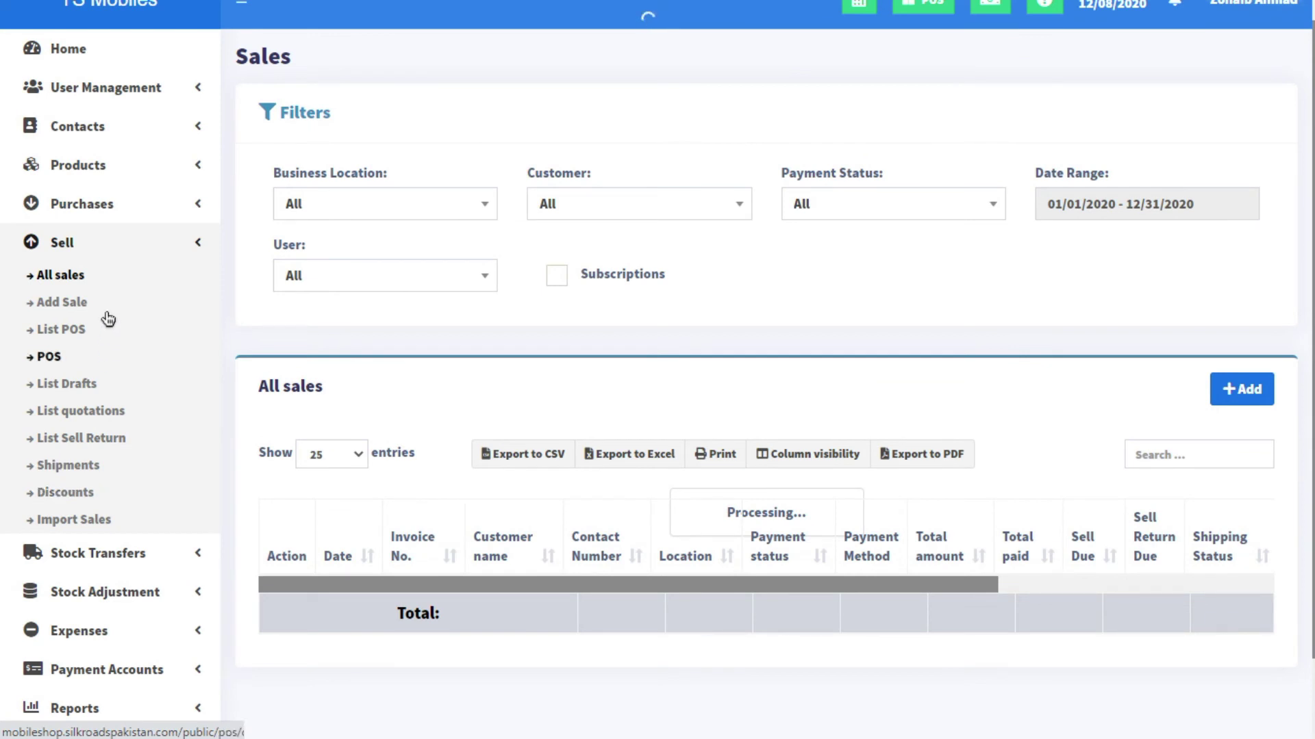
left_click(145, 244)
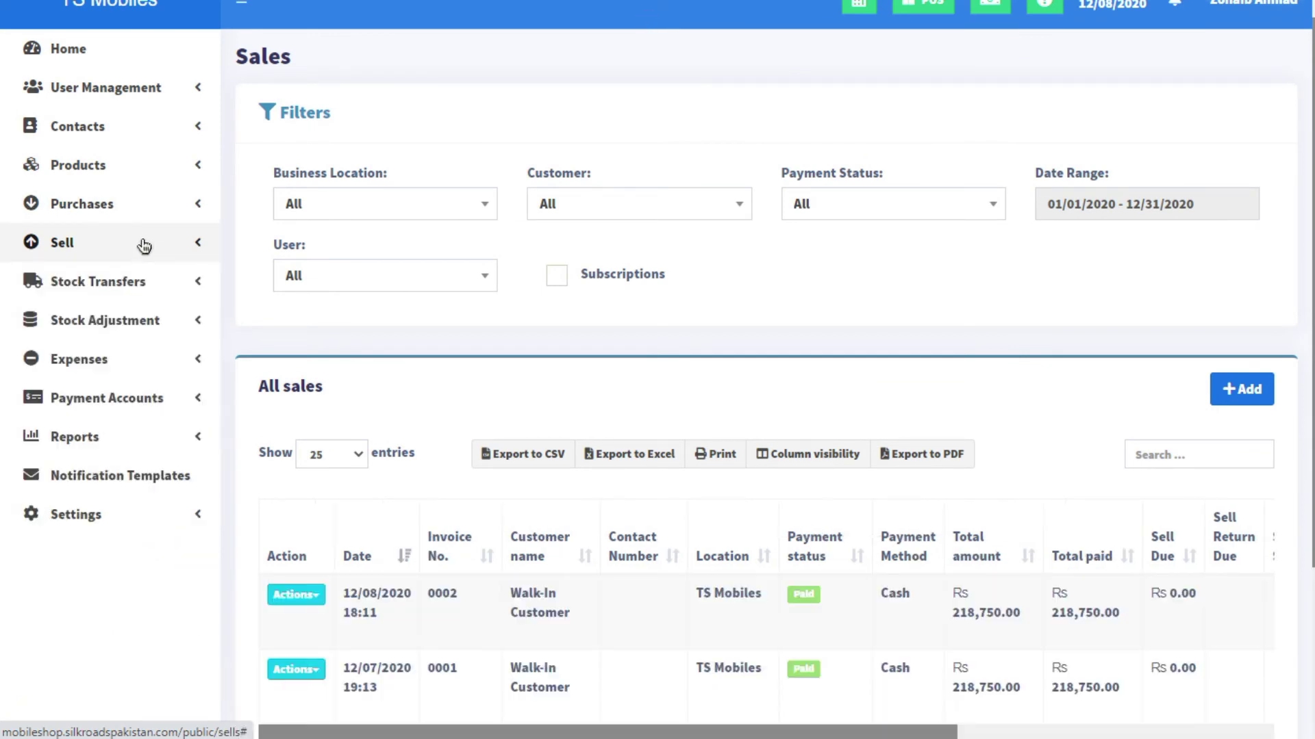
- Open a new stock transfer and examine its status options without choosing one
left_click(147, 282)
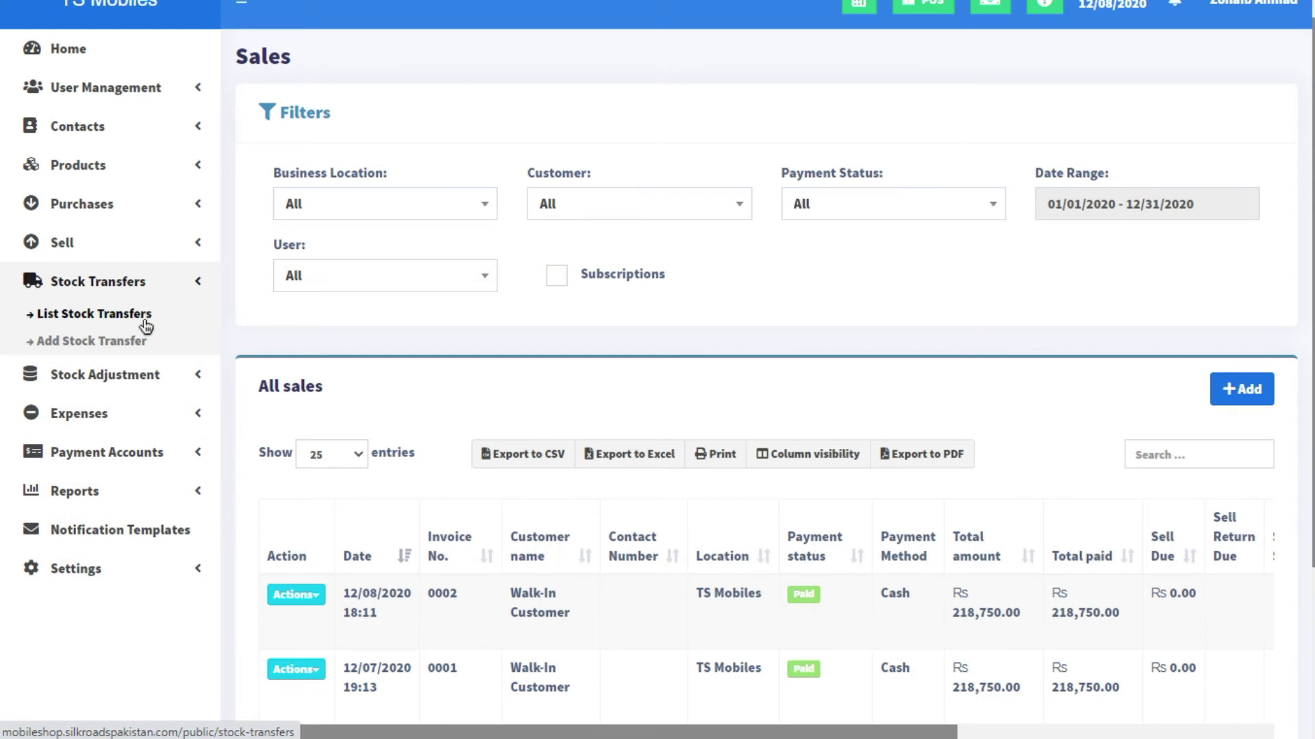
left_click(86, 344)
left_click(1060, 179)
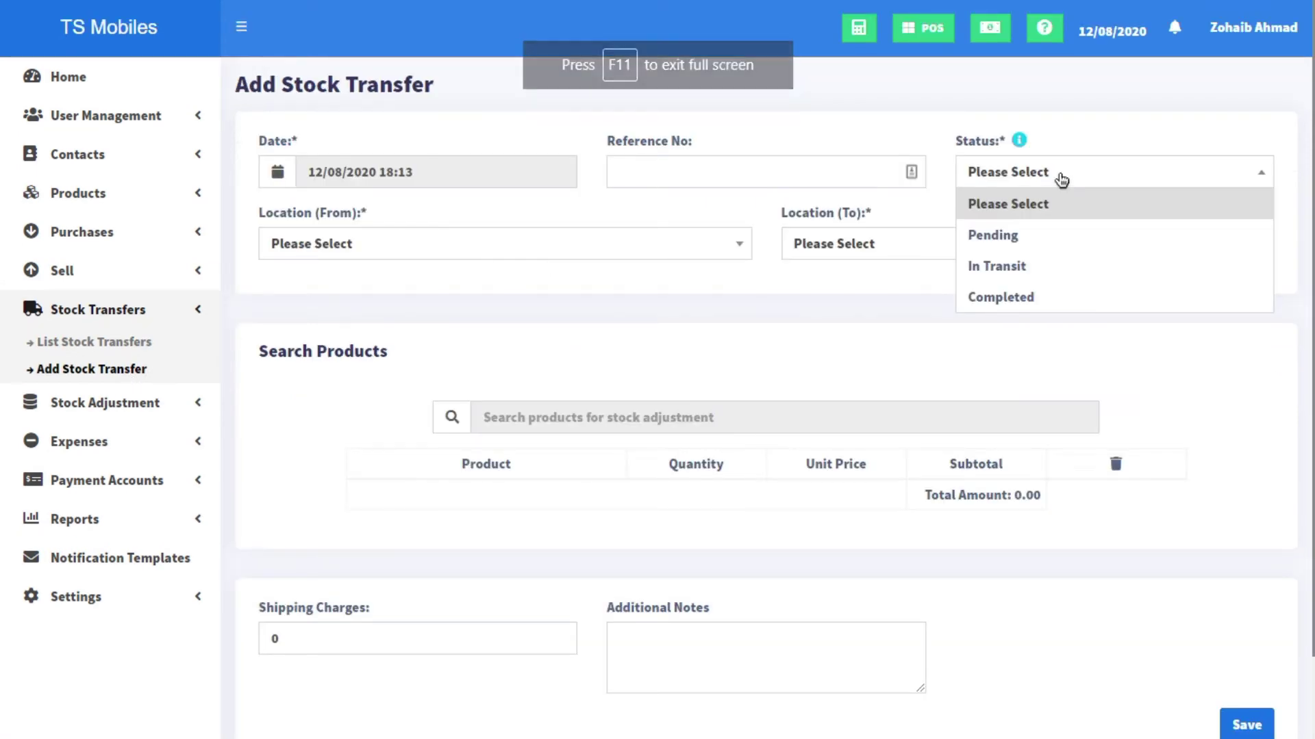
left_click(1060, 179)
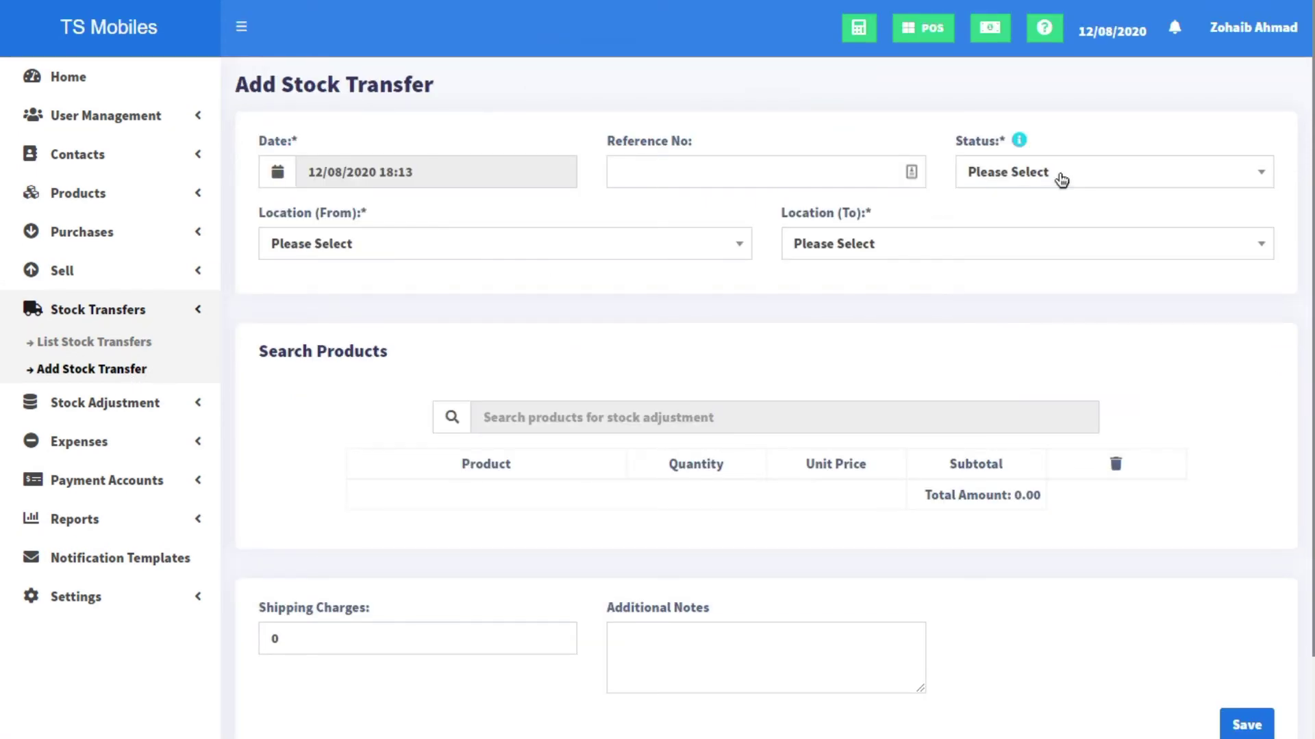
- Set the stock transfer's source location to TS Mobiles (BL0001) and its destination to TS Mobiles Sadar (BL0002)
left_click(595, 257)
left_click(435, 314)
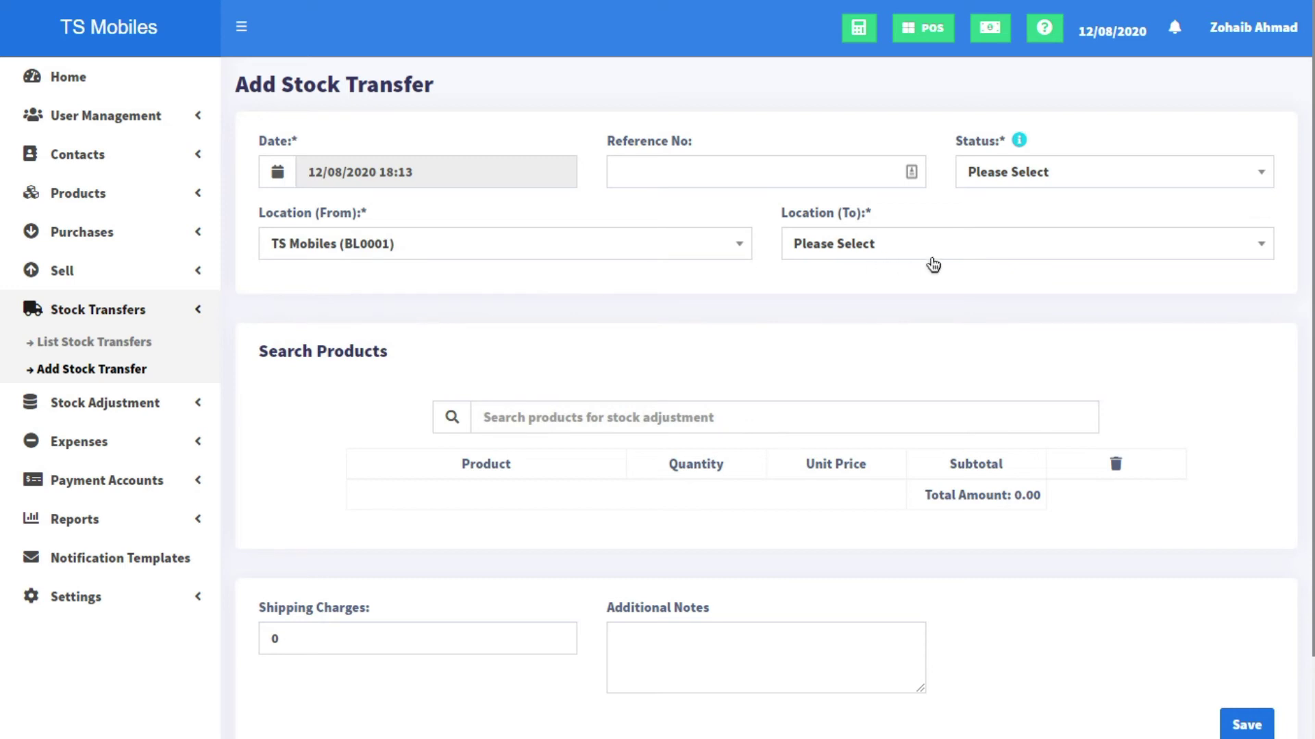
left_click(945, 250)
left_click(949, 338)
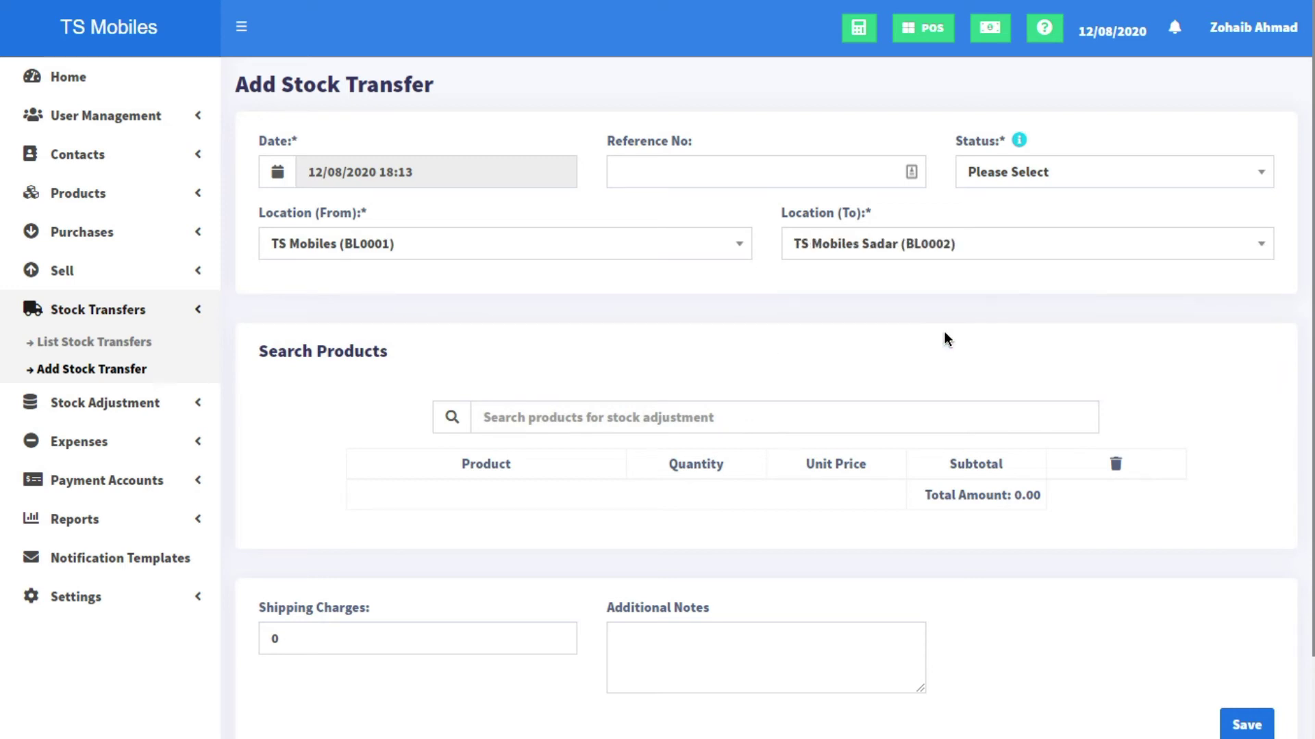
left_click(849, 423)
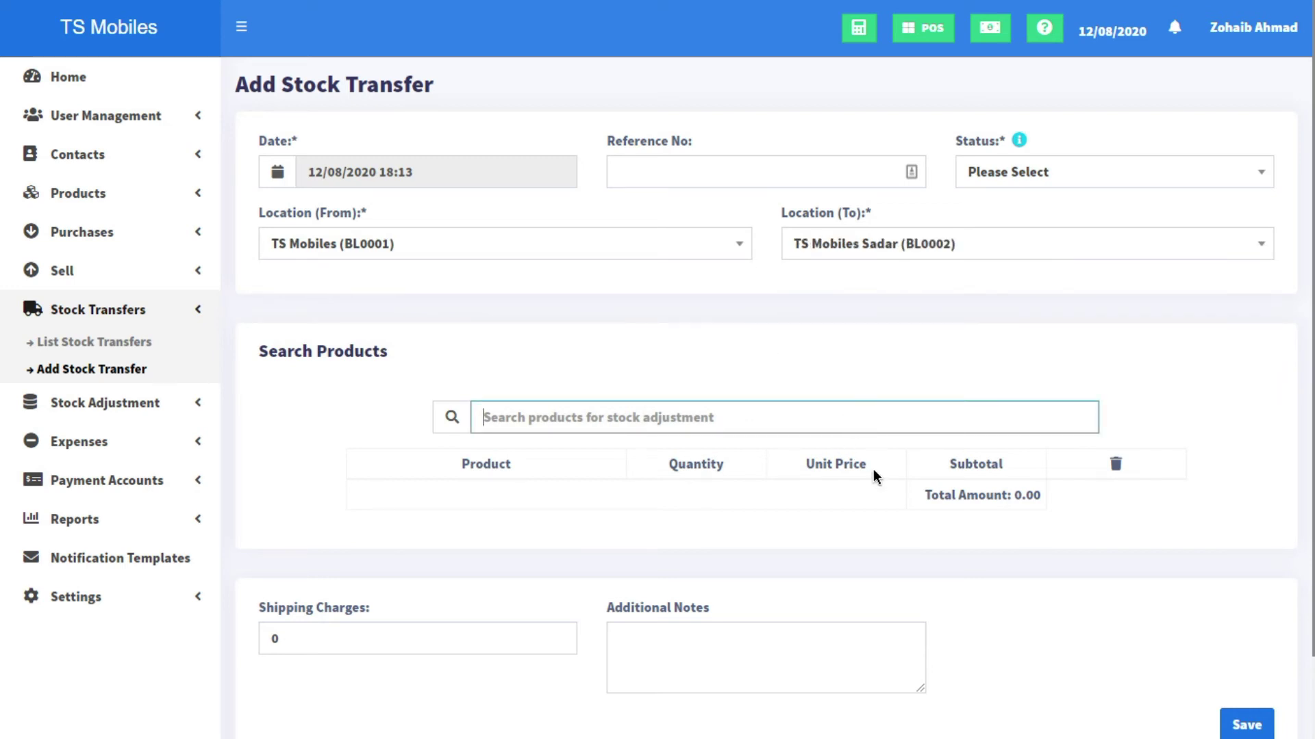
- Review the rest of the stock transfer form, leave it unsaved and view the list of stock transfers
scroll(957, 548, "down", 2)
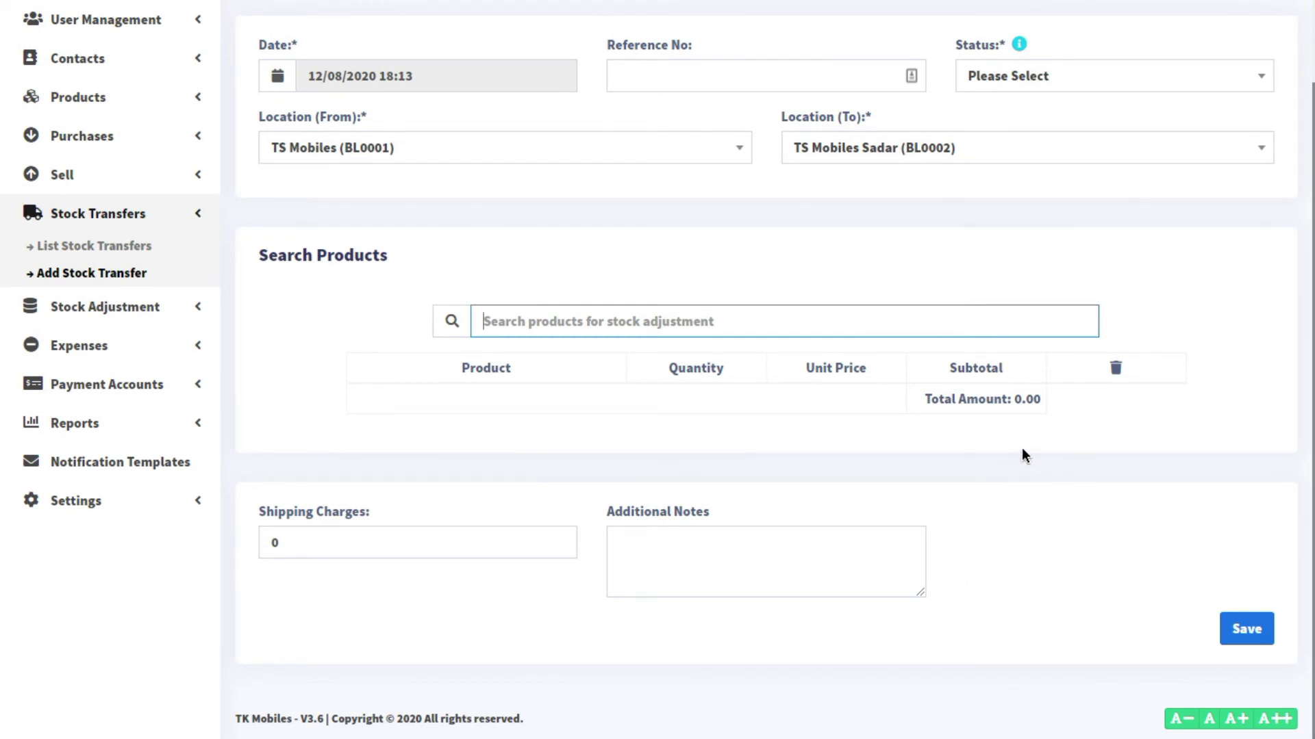
scroll(1020, 440, "up", 2)
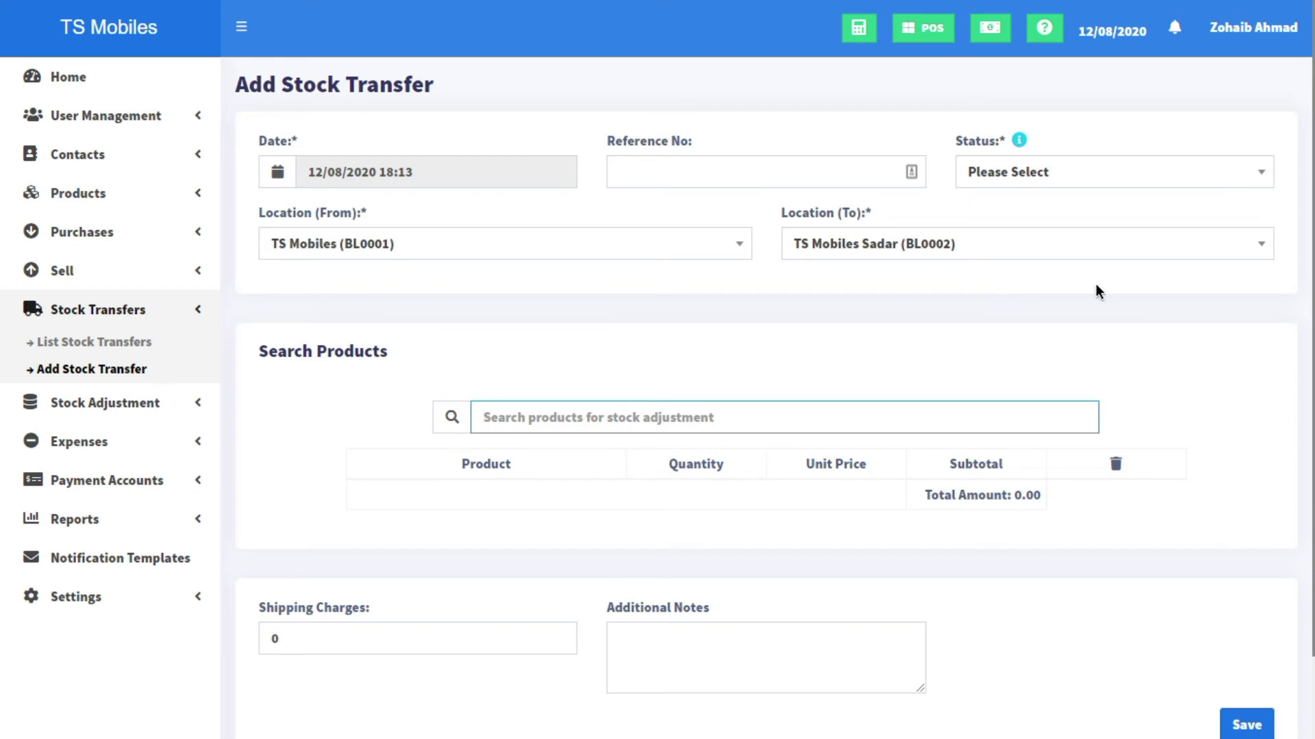
left_click(109, 345)
left_click(746, 97)
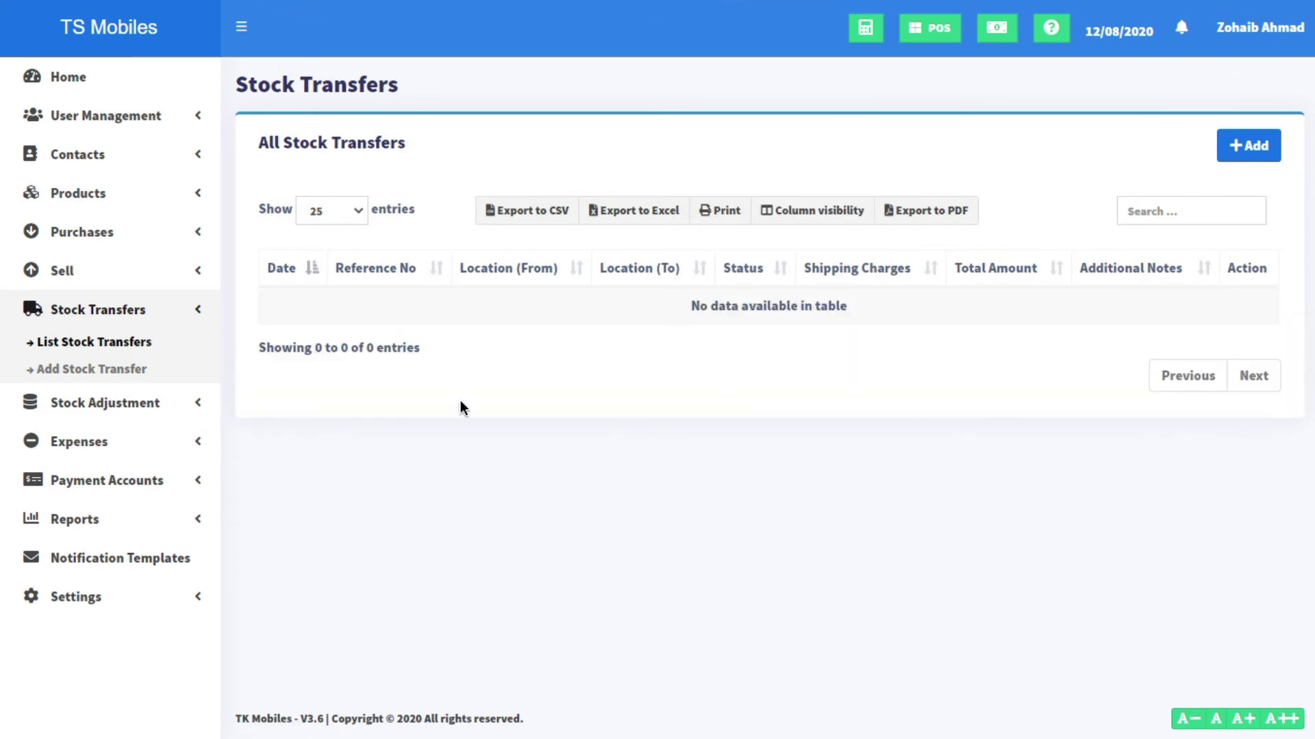
- Open a new stock adjustment and examine its location, adjustment type, product, recovered amount and reason fields
left_click(135, 404)
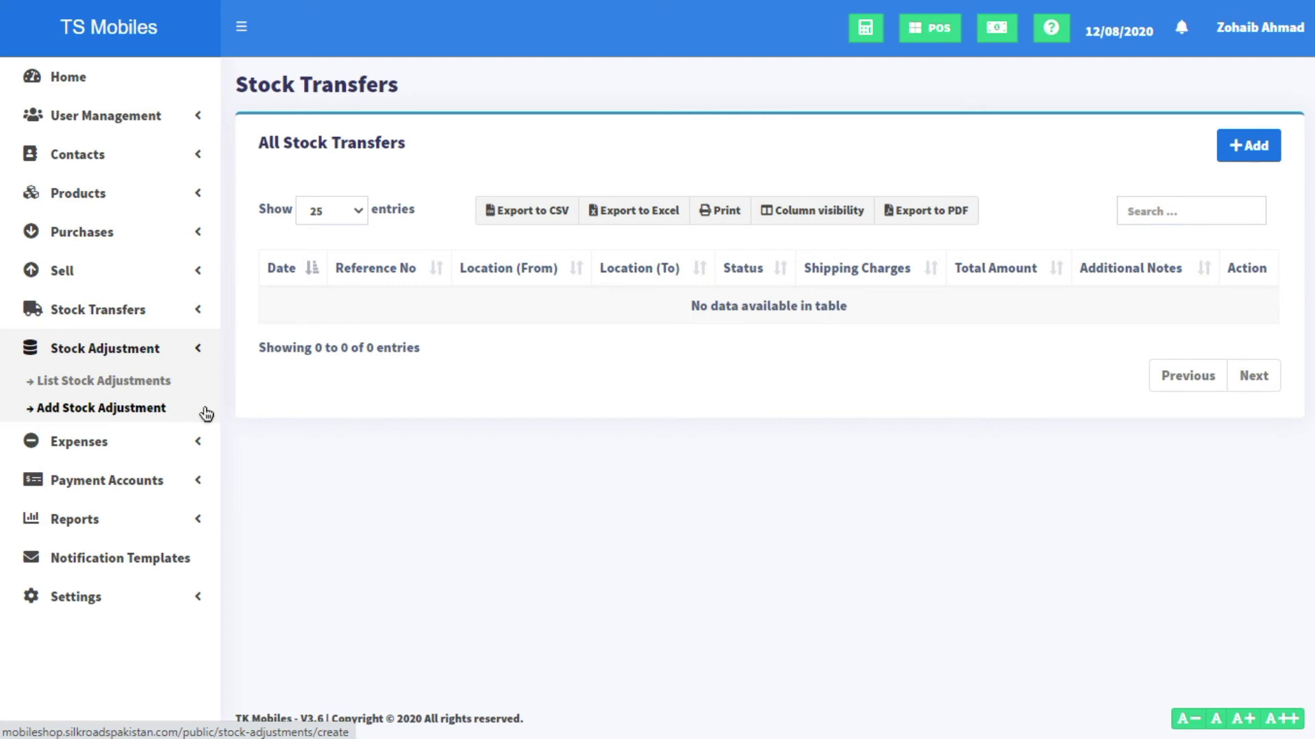
left_click(153, 409)
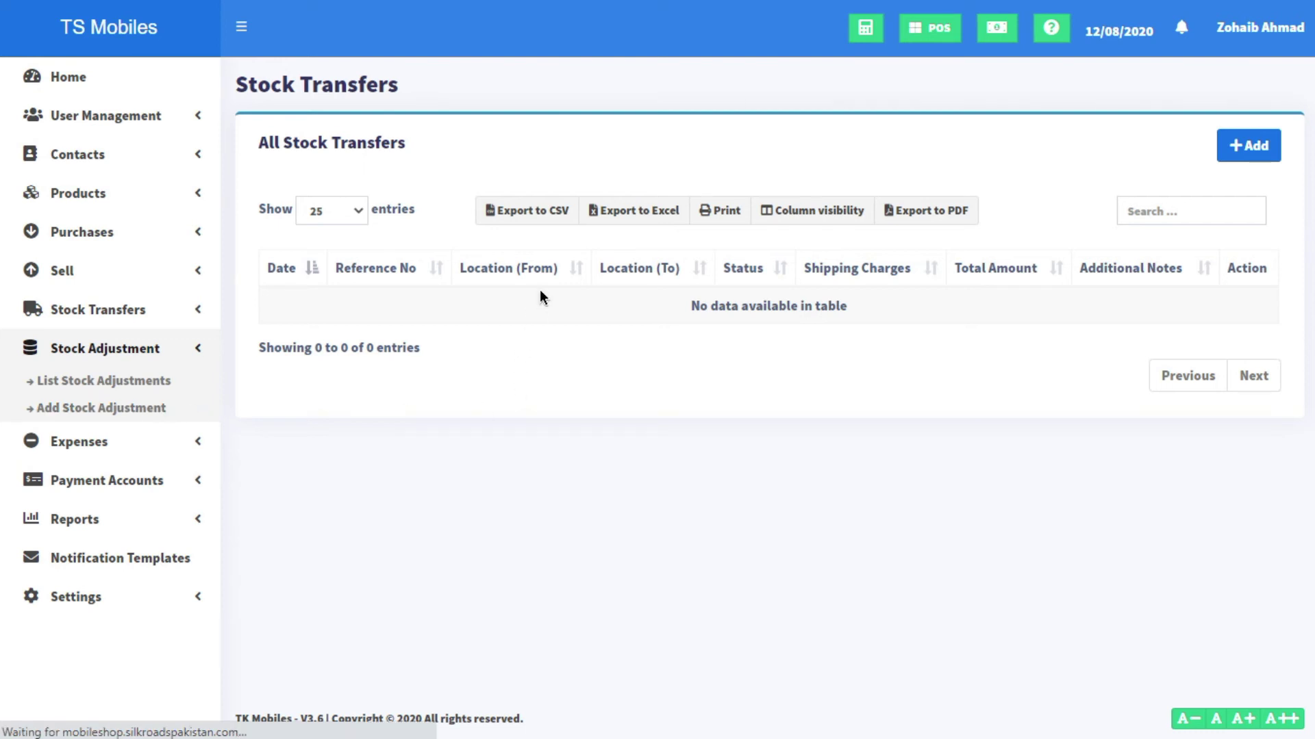
scroll(831, 430, "down", 1)
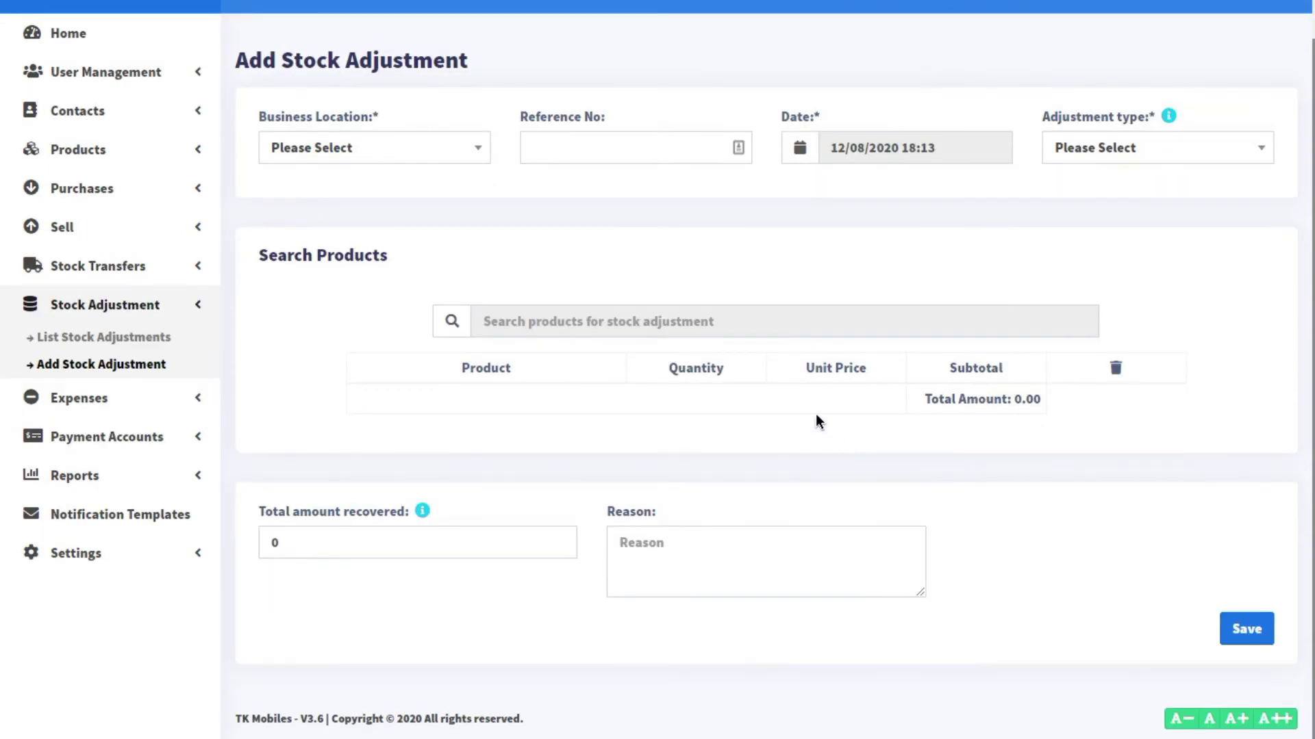
scroll(824, 394, "up", 1)
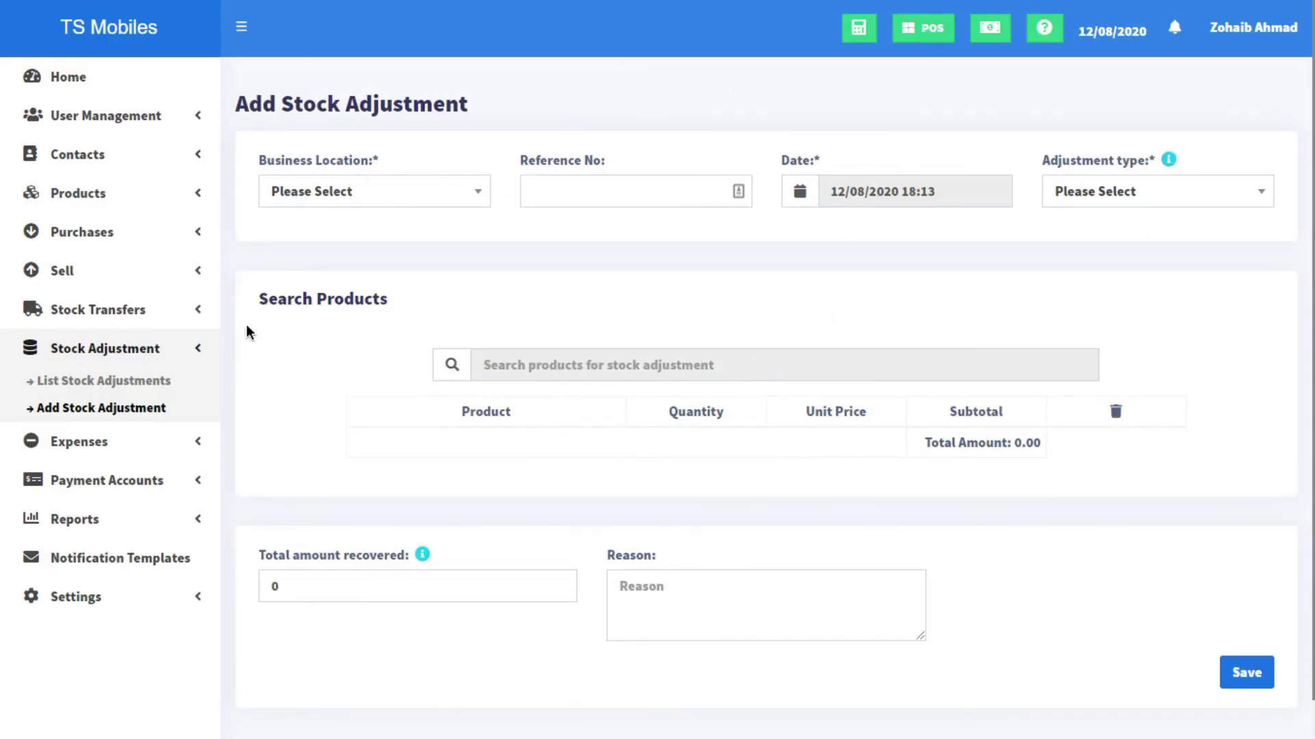
- Open a new expense and examine its business location, expense category and expense-for options without changing them
left_click(76, 455)
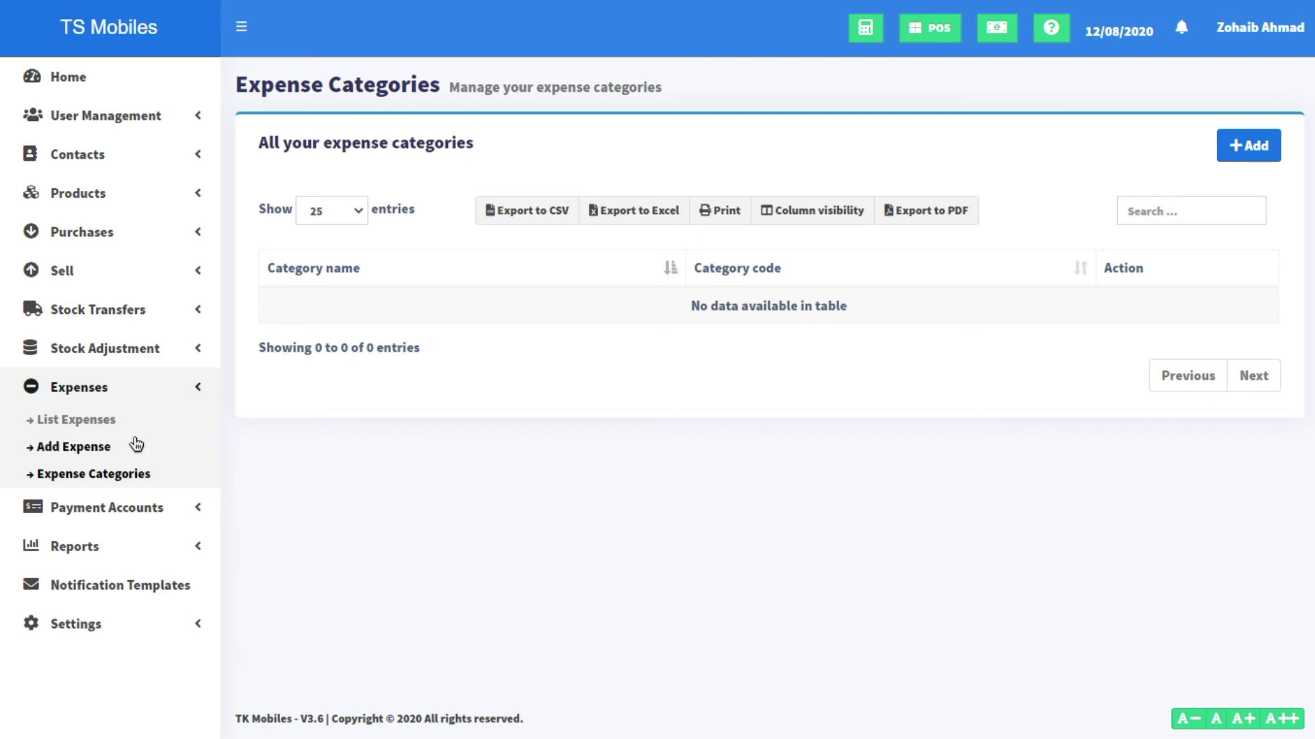
left_click(79, 446)
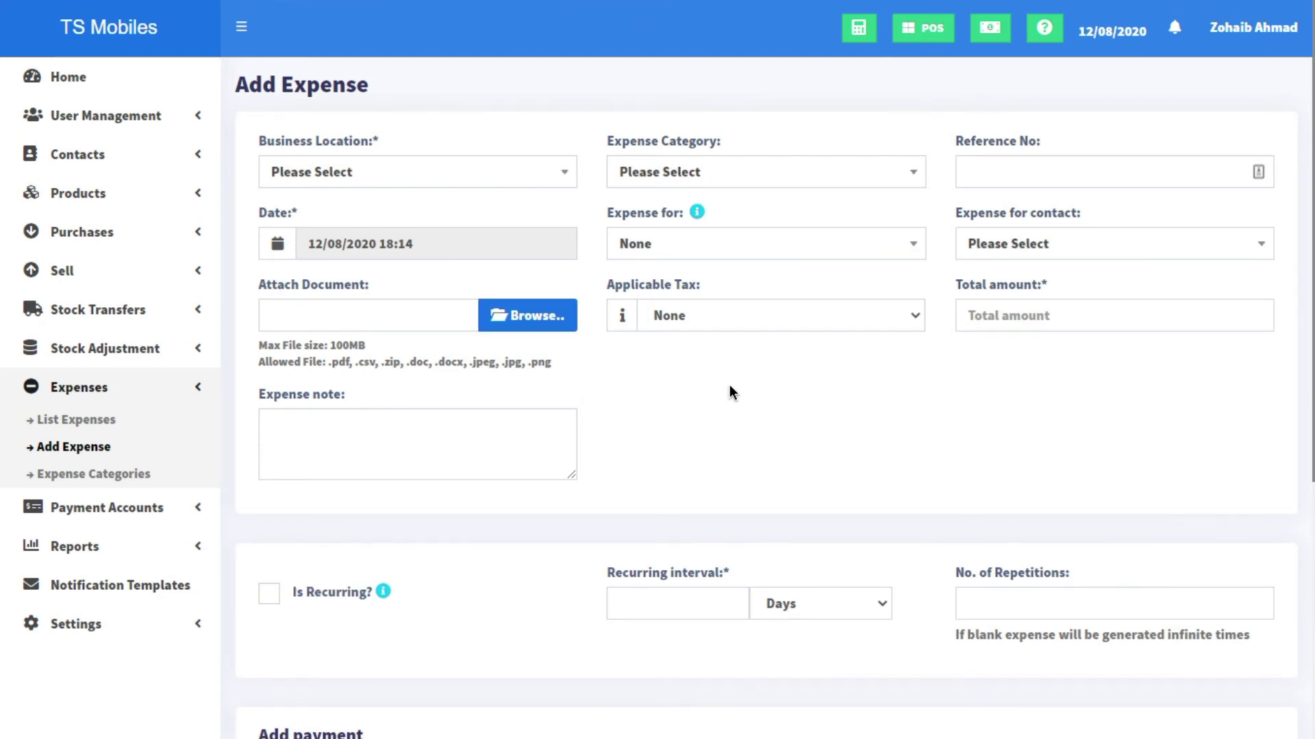
left_click(406, 176)
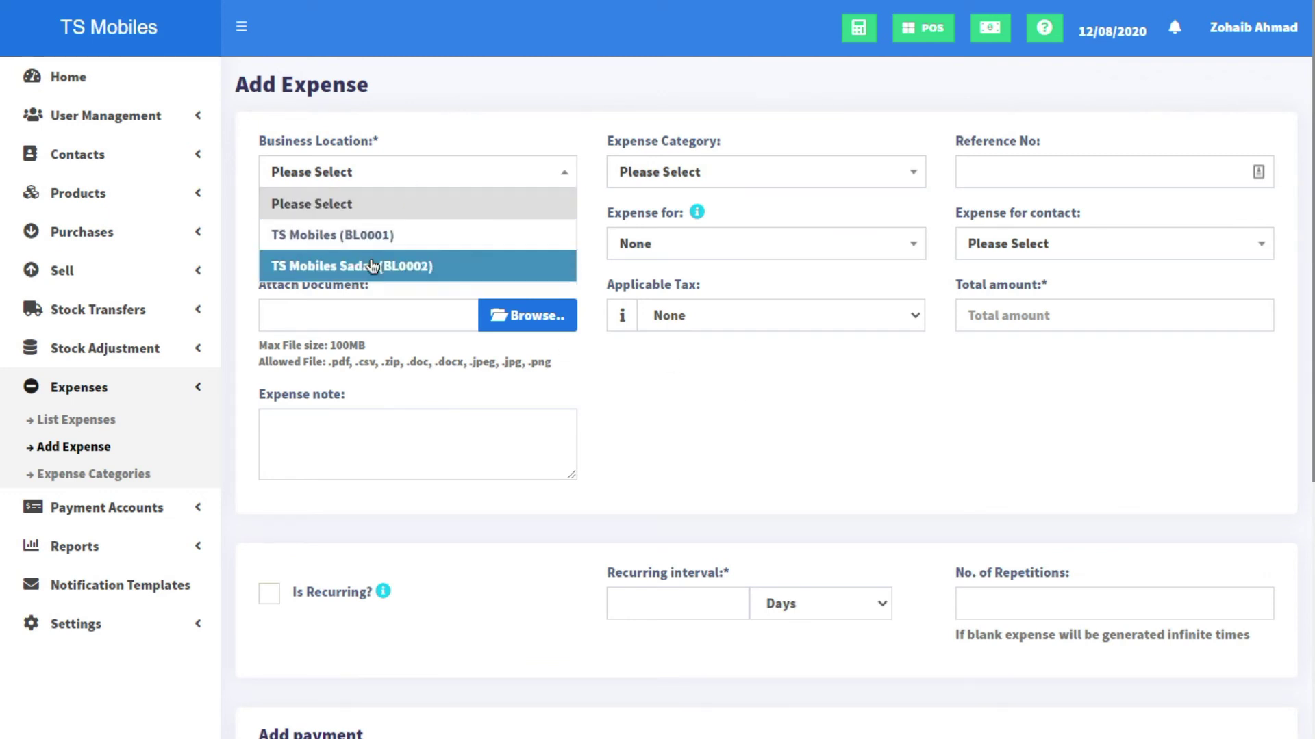
left_click(943, 434)
left_click(825, 173)
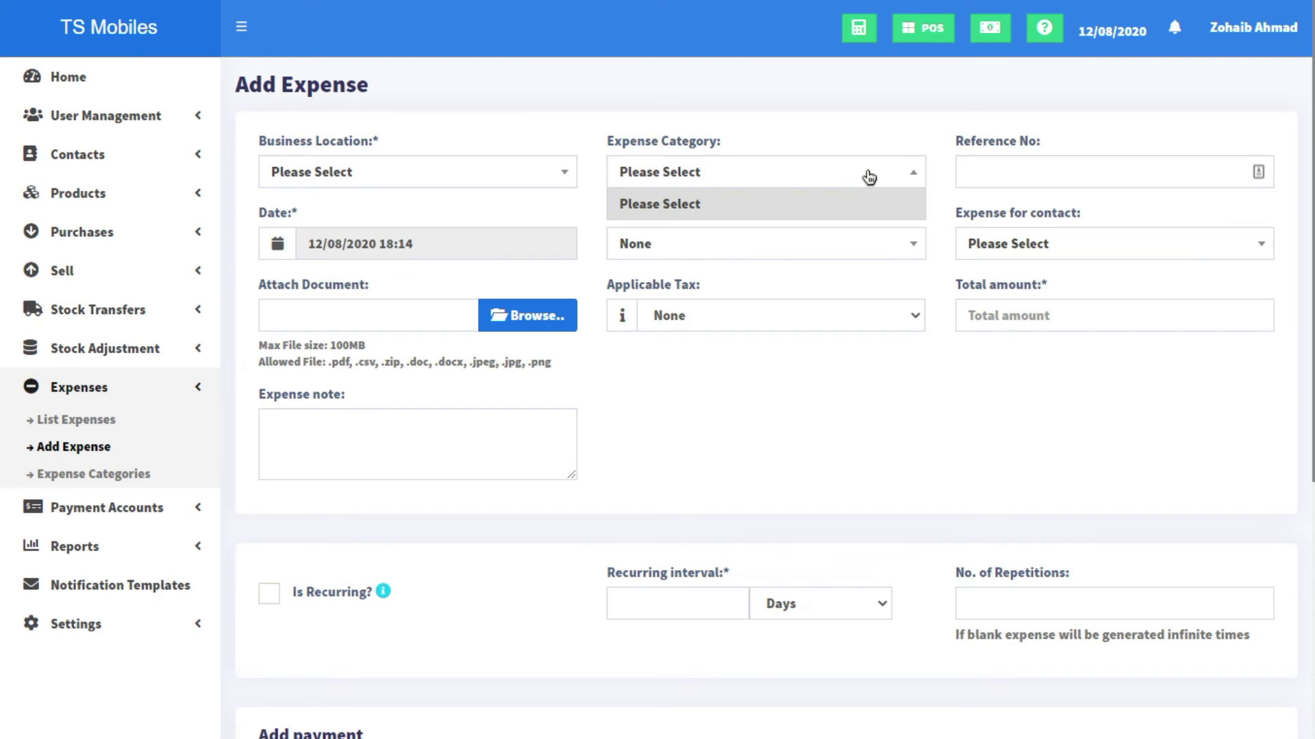
left_click(1025, 177)
left_click(824, 250)
left_click(832, 460)
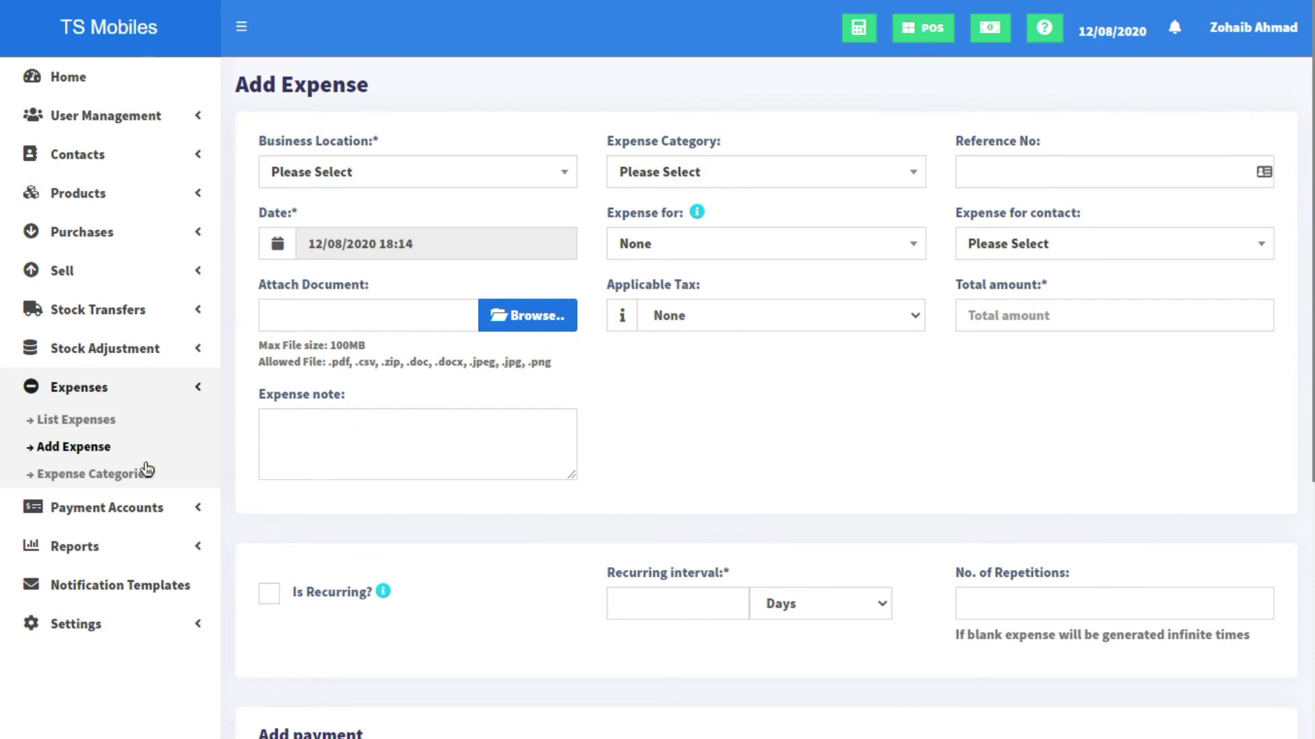
- Leave the expense unsaved, open the list of payment accounts and start adding an account
left_click(136, 511)
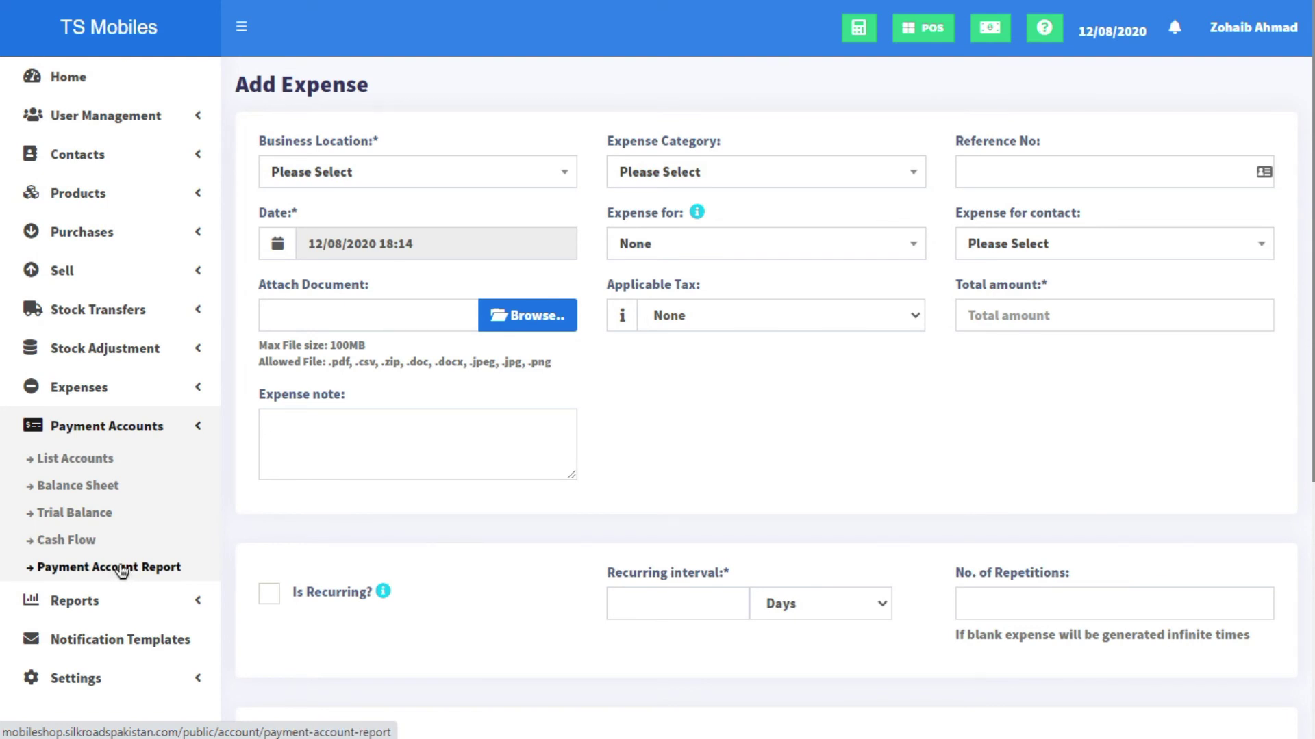
left_click(75, 458)
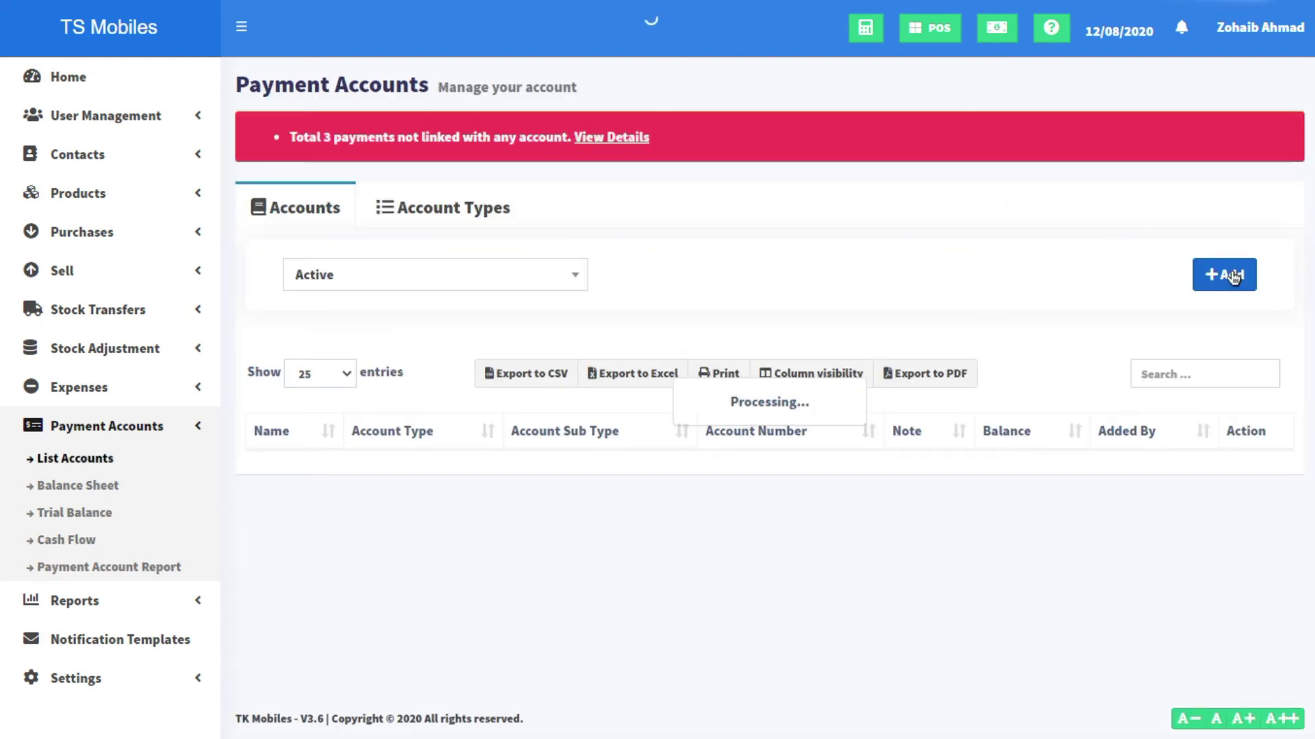
left_click(1235, 275)
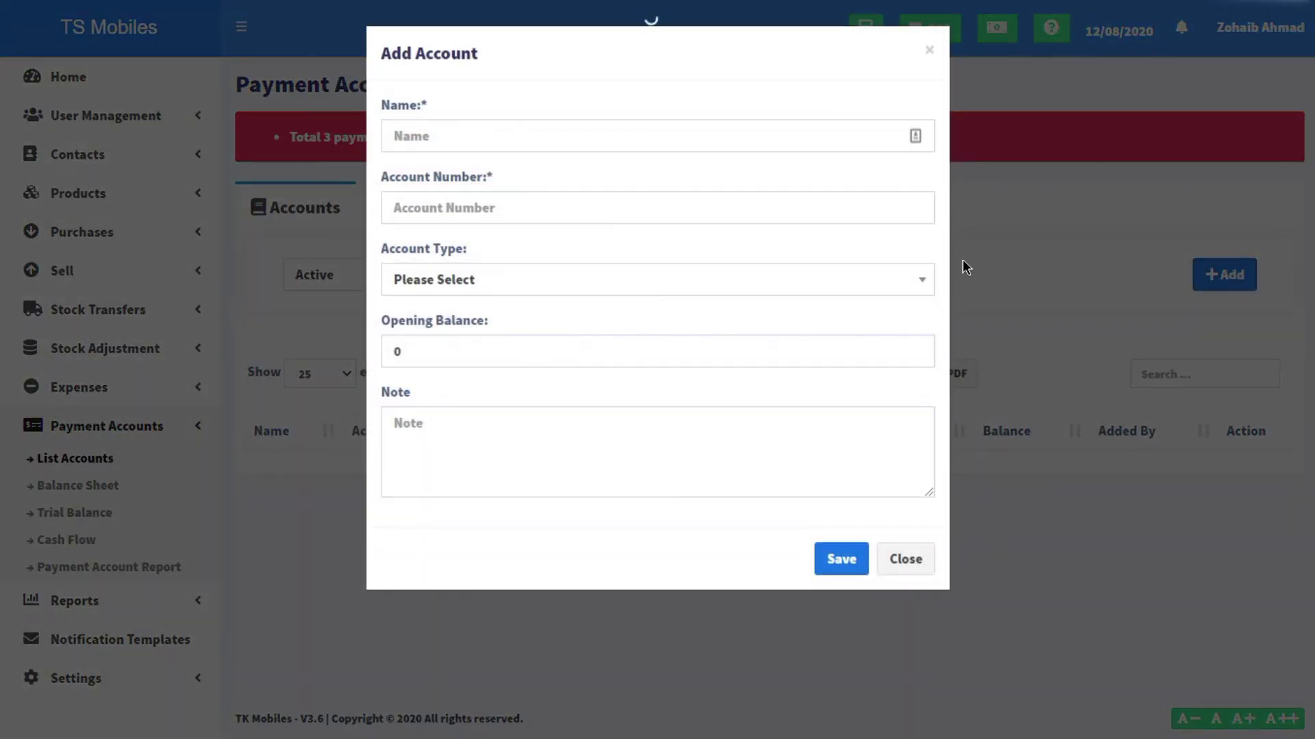
- Examine the new account's name, account number, account type and opening balance fields, and close the form without saving
left_click(549, 136)
left_click(818, 212)
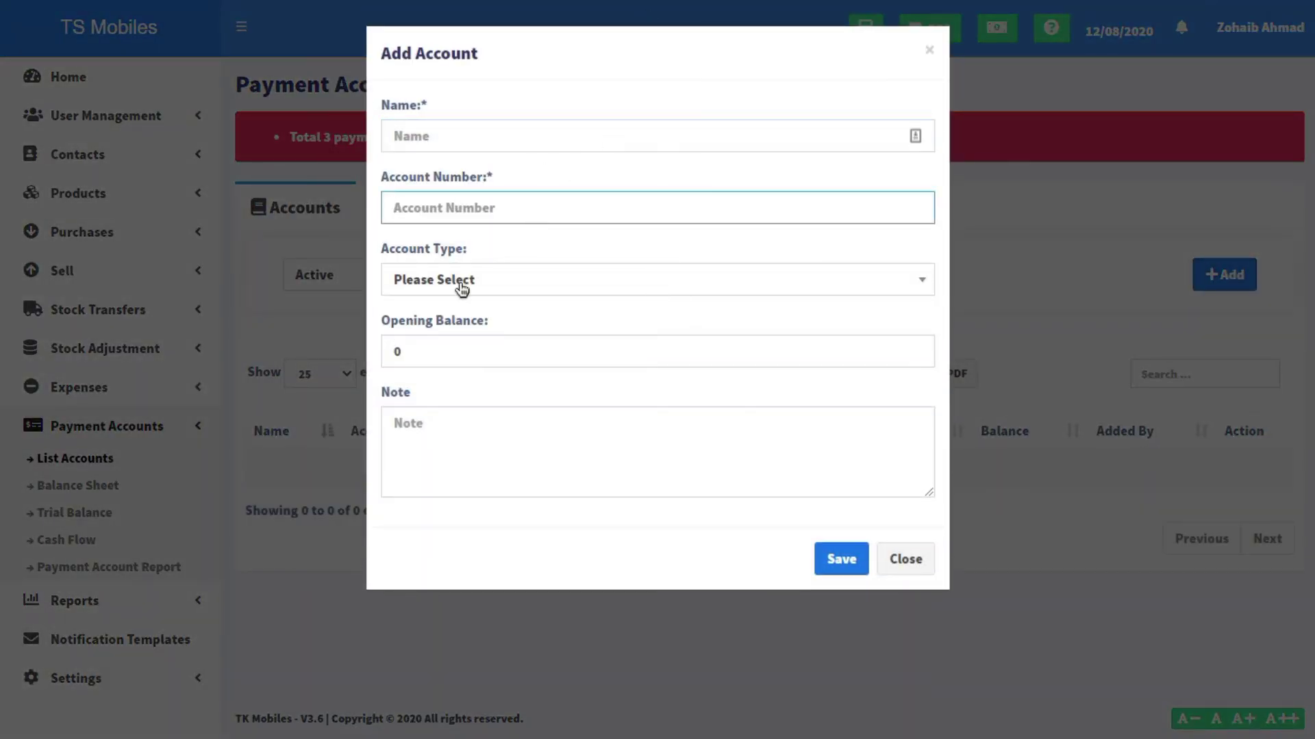
left_click(528, 292)
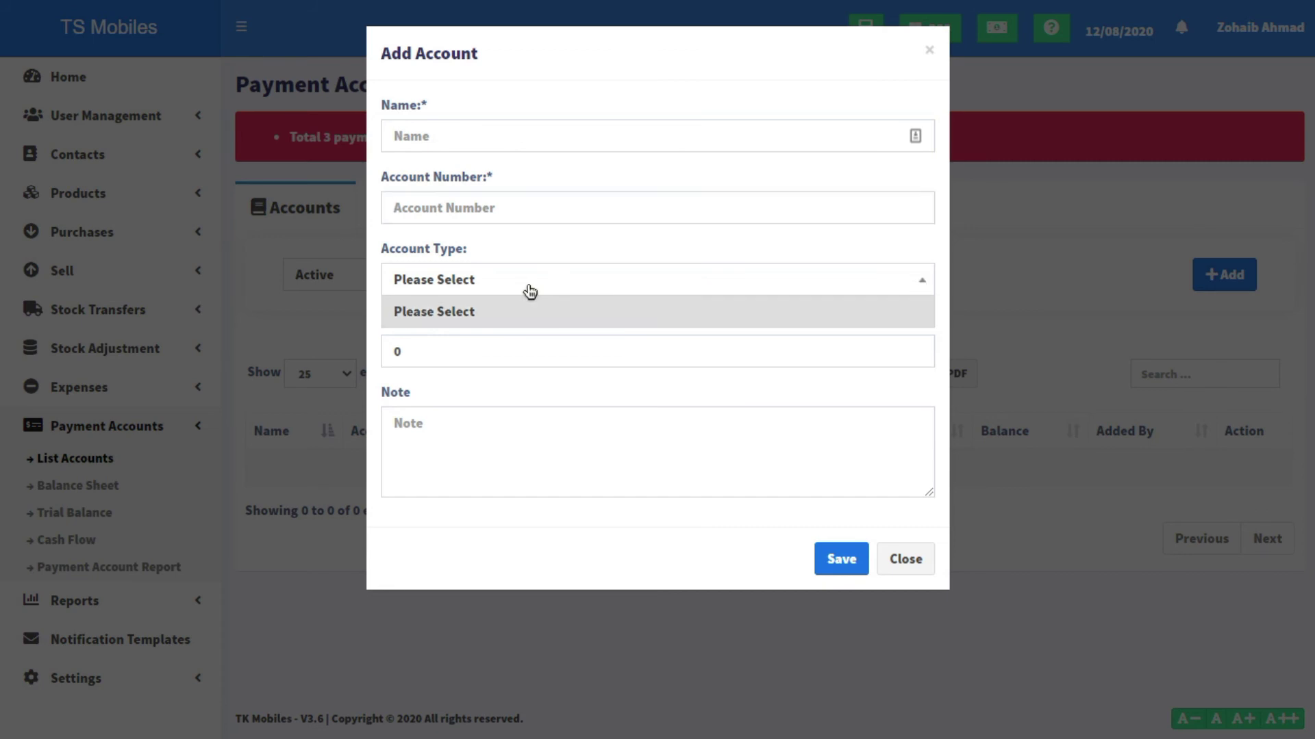
left_click(584, 291)
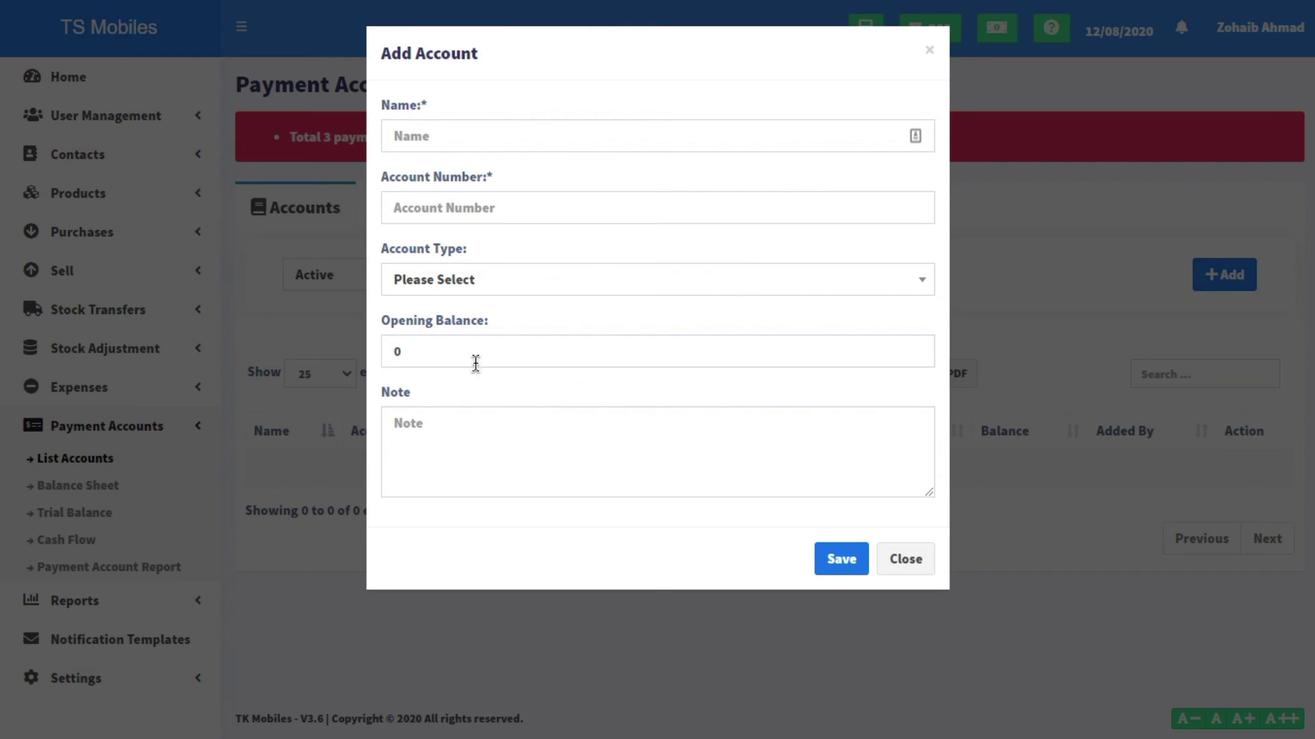
left_click(905, 560)
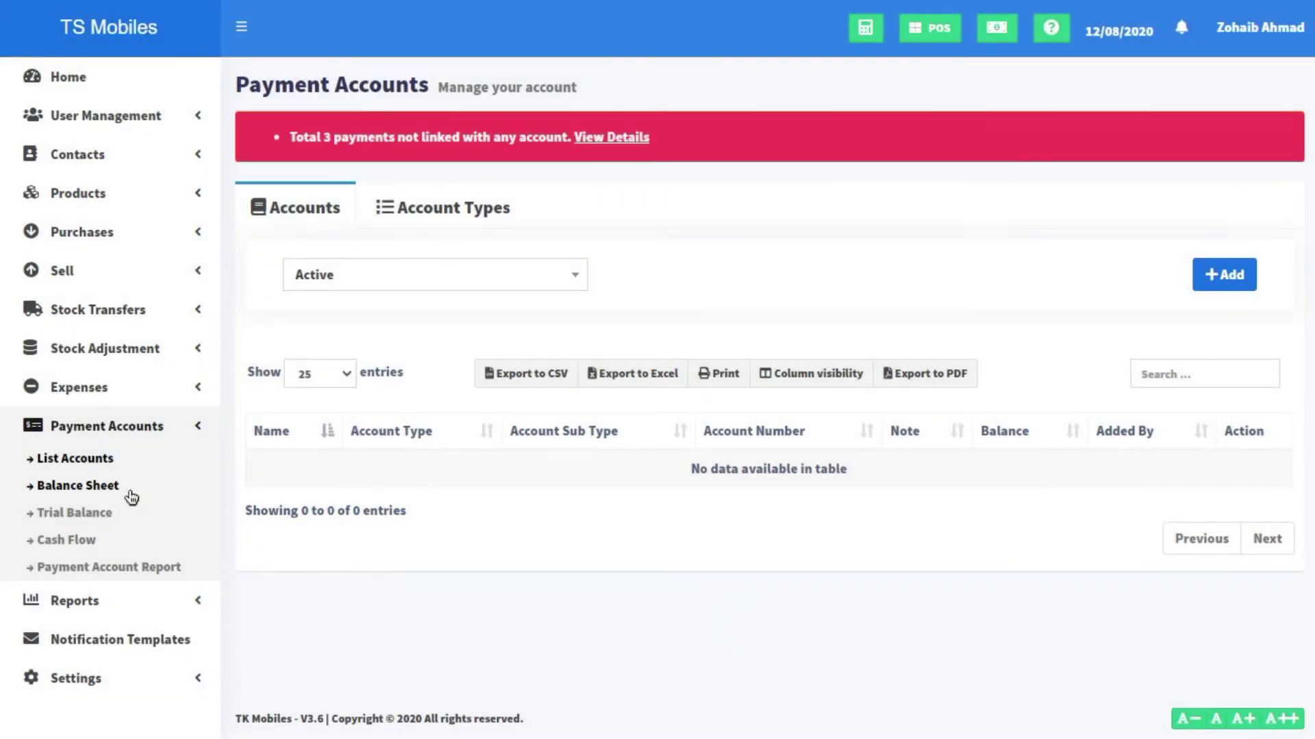
- Examine the list of available reports, from the profit / loss report down to the sales representative report
left_click(85, 540)
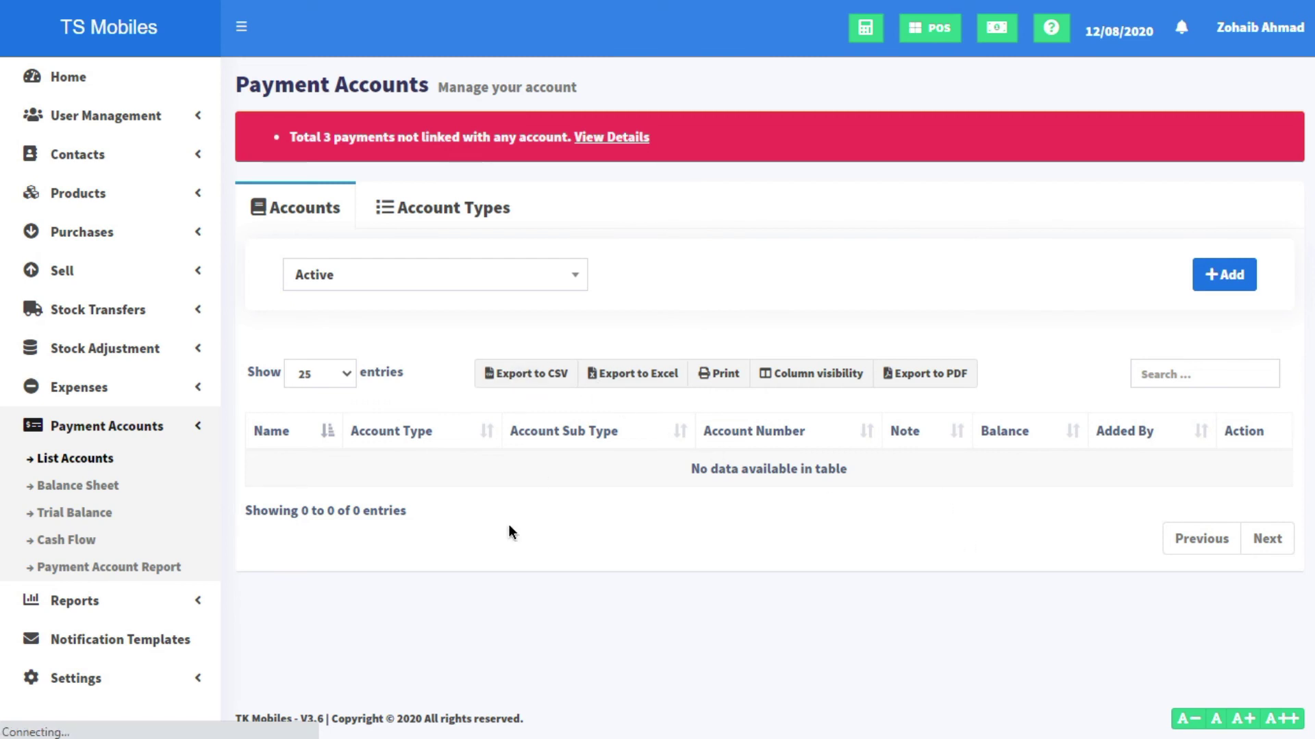
left_click(110, 603)
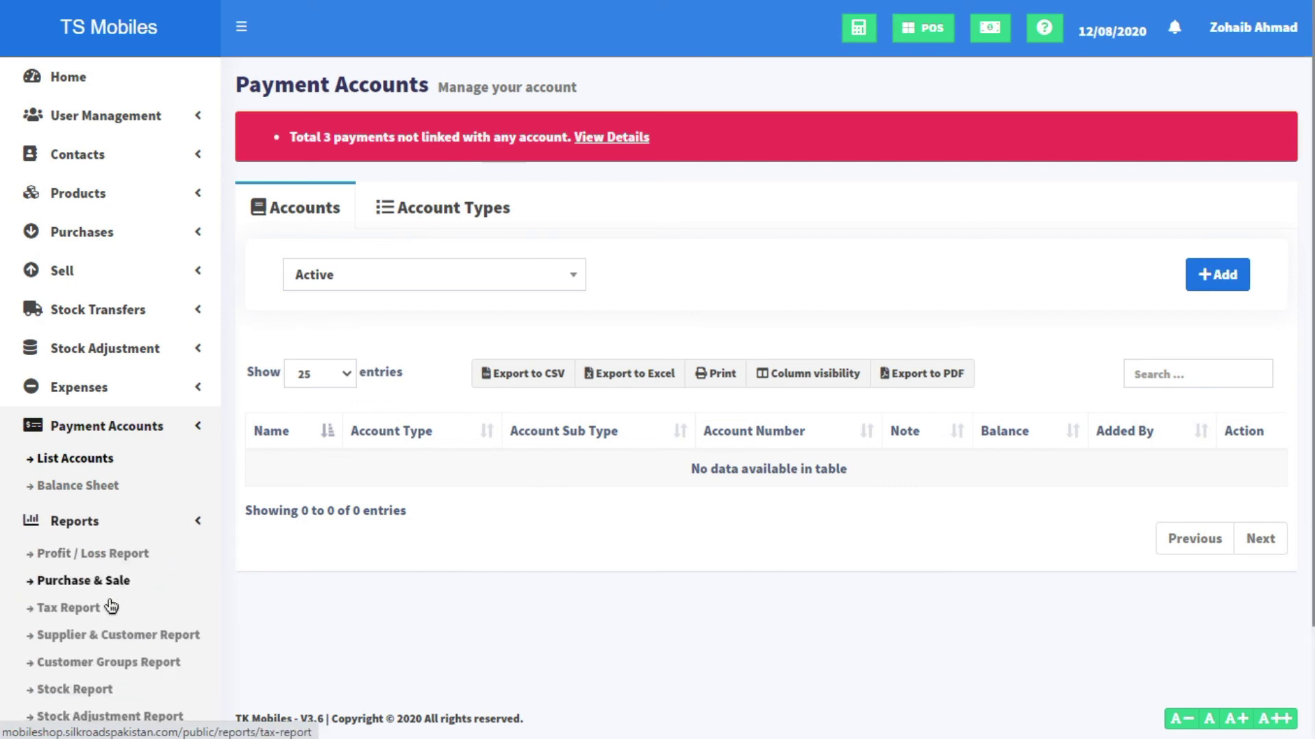
scroll(123, 507, "down", 1)
scroll(114, 582, "down", 1)
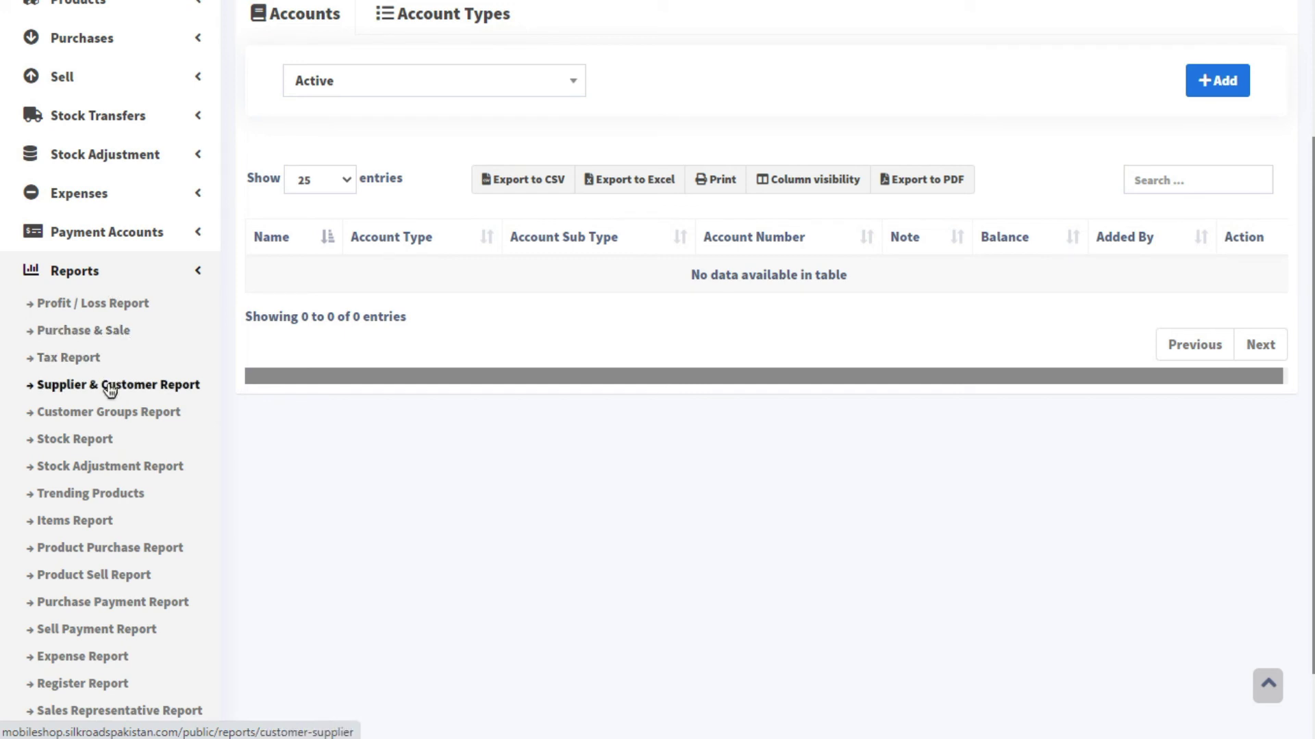
scroll(119, 432, "down", 2)
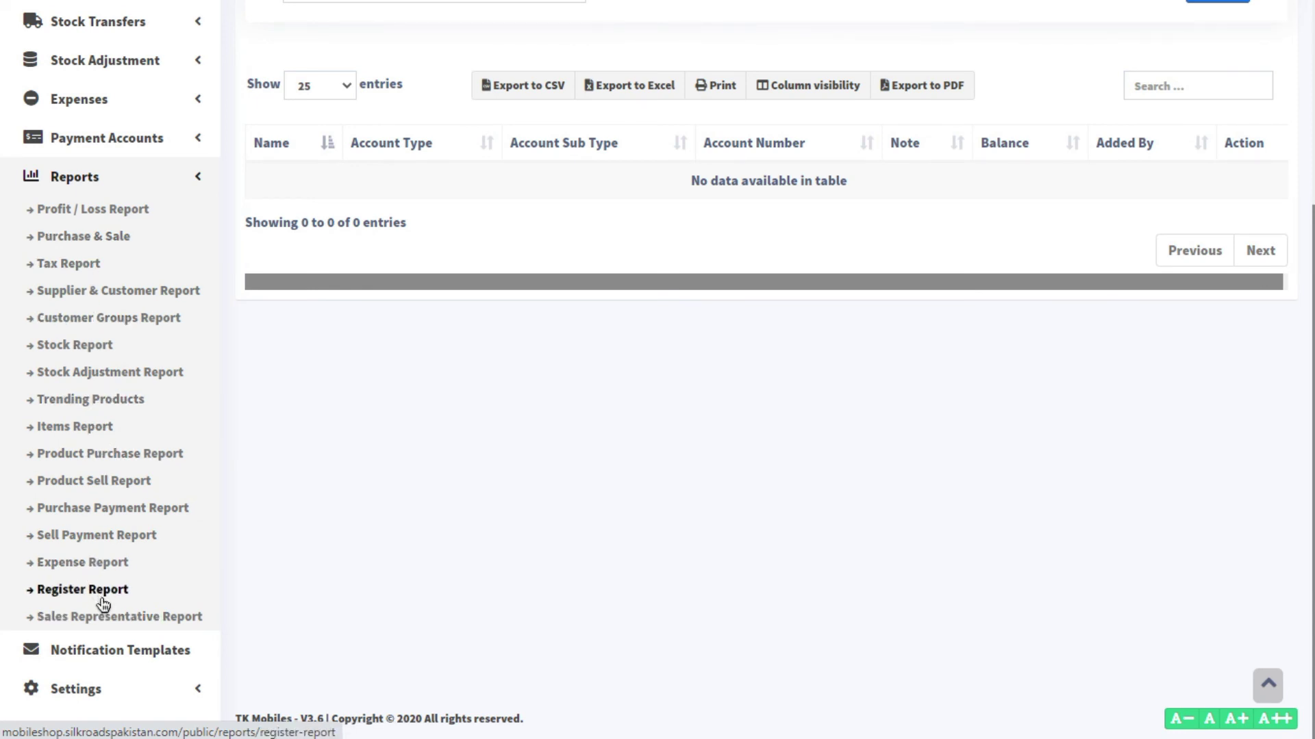
left_click(181, 180)
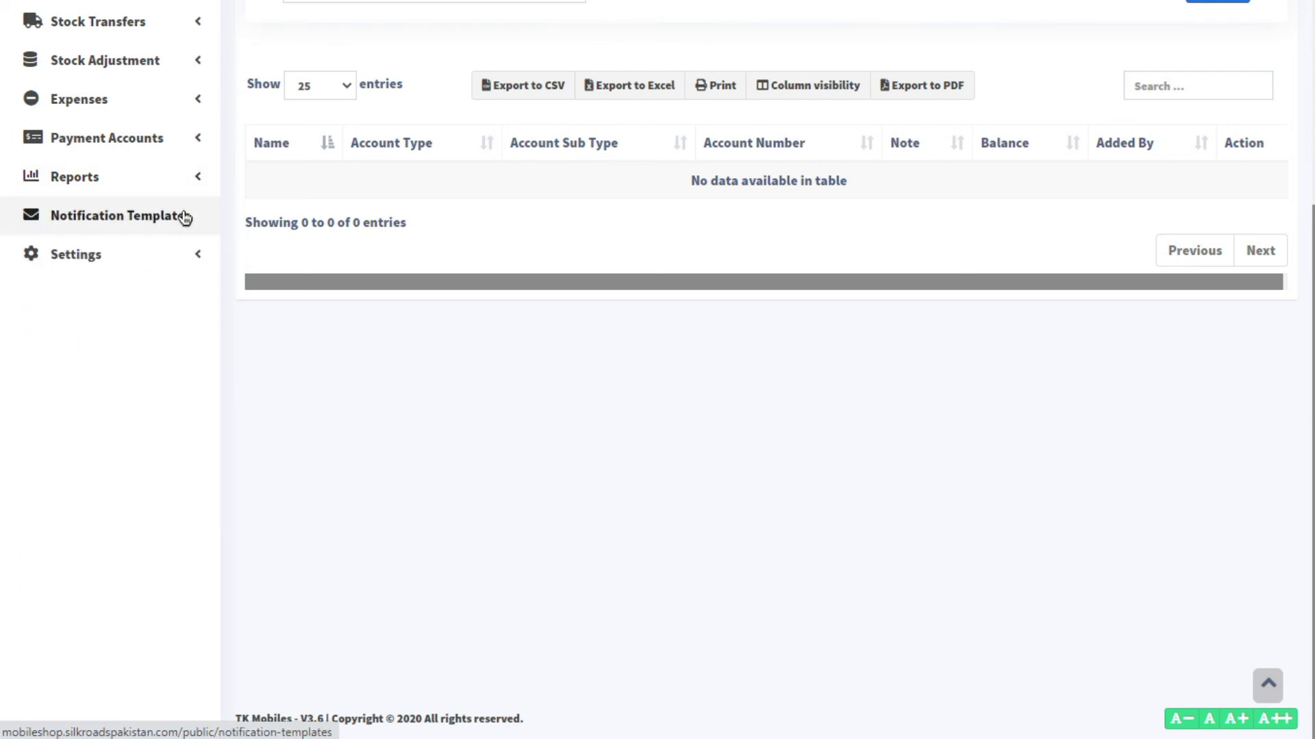
- Examine the Send Ledger notification template and open the list of business locations in the settings
scroll(179, 219, "up", 3)
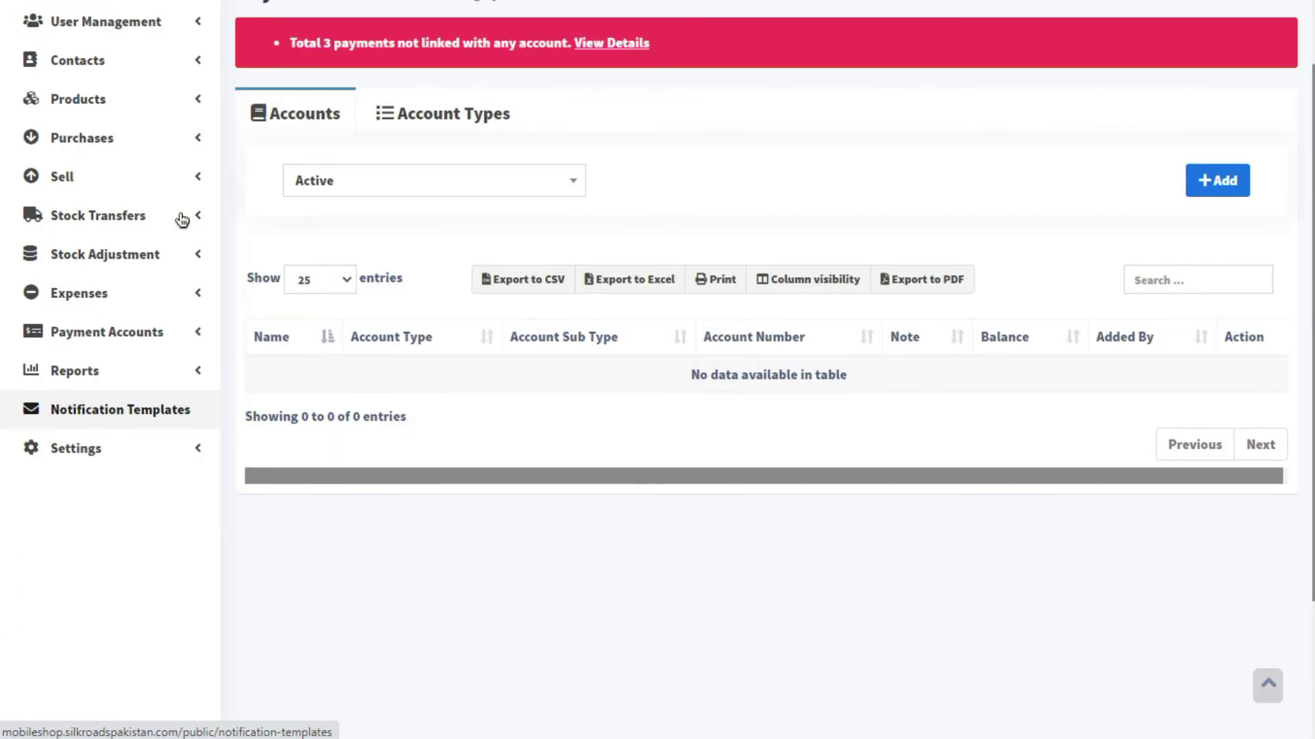
left_click(172, 417)
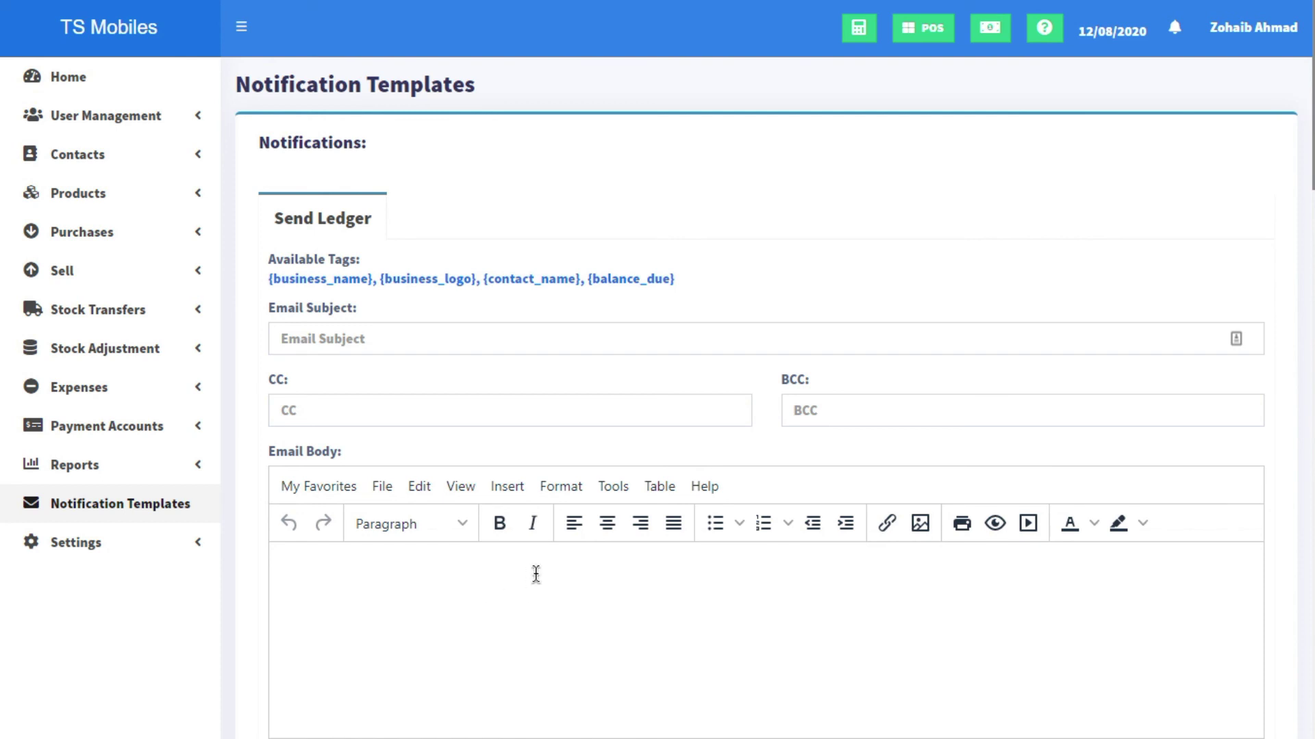
left_click(141, 547)
scroll(134, 458, "down", 2)
scroll(134, 458, "down", 2)
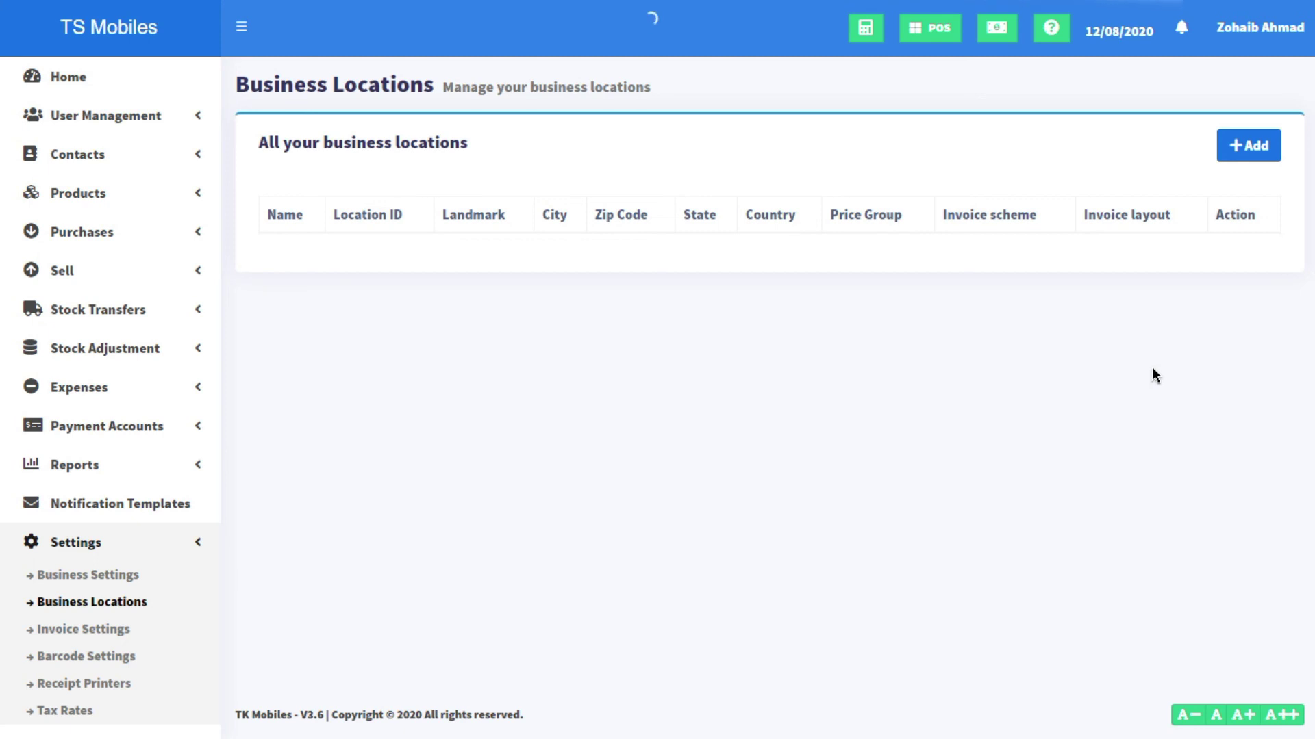
key("F11")
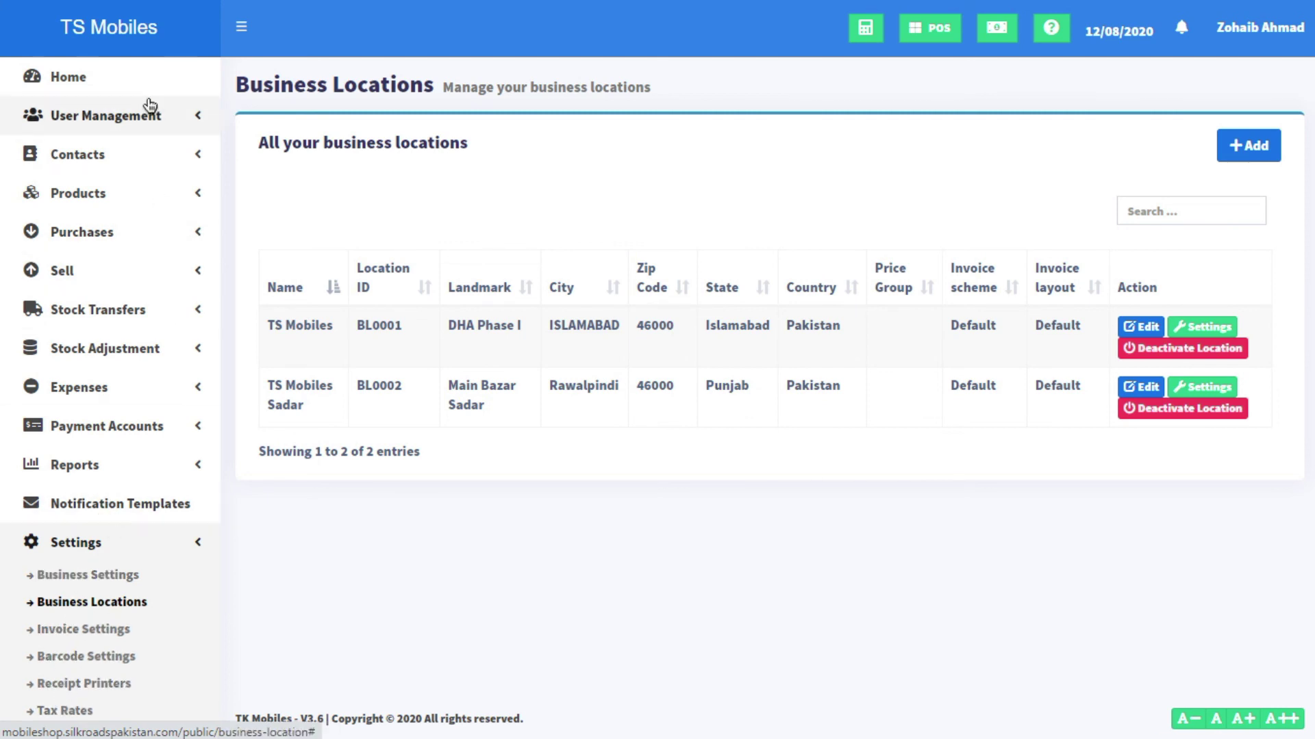
- Look over the user management options and open the list of sales commission agents
left_click(134, 118)
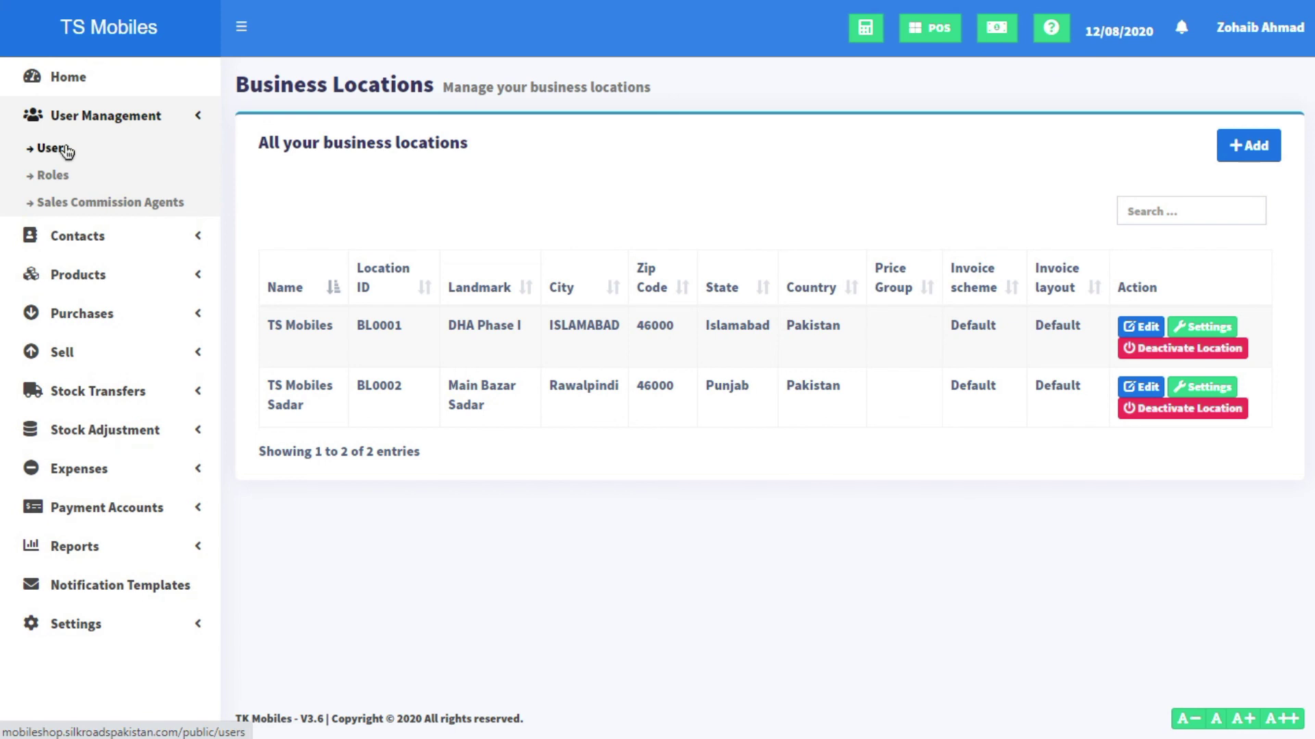
left_click(86, 203)
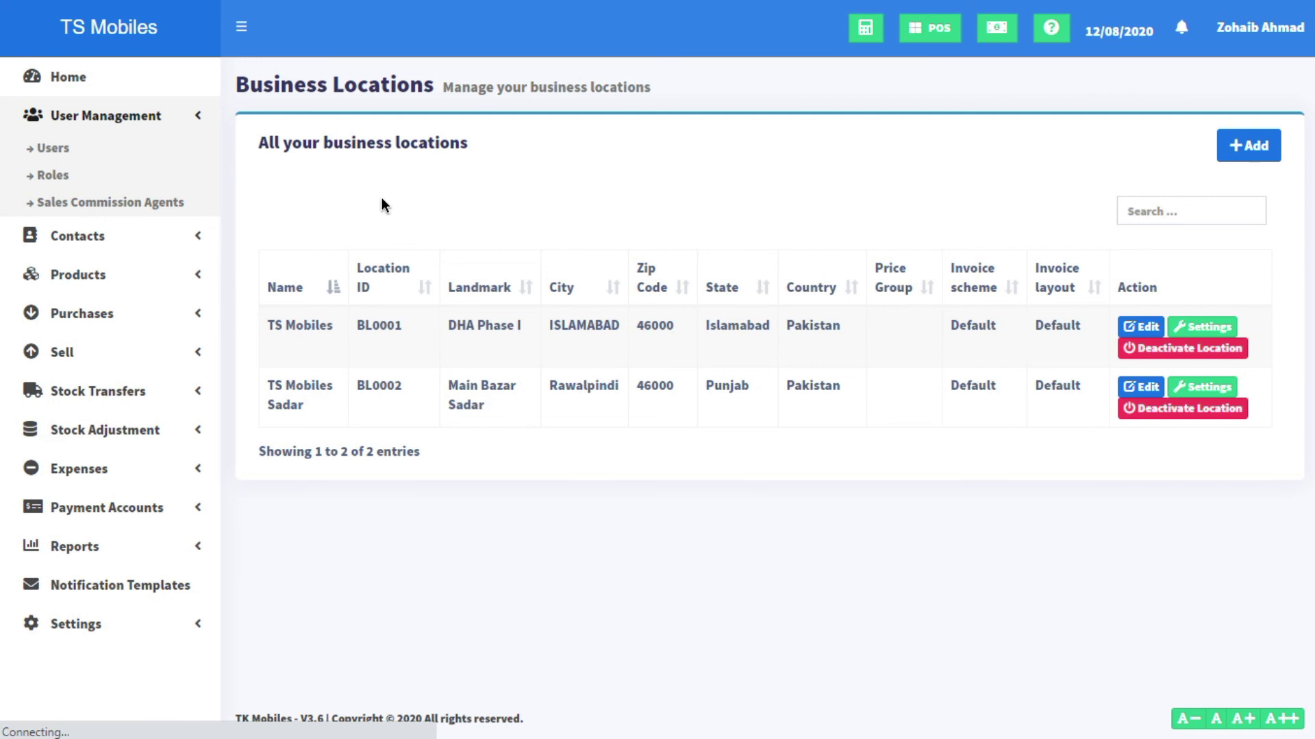
left_click(124, 204)
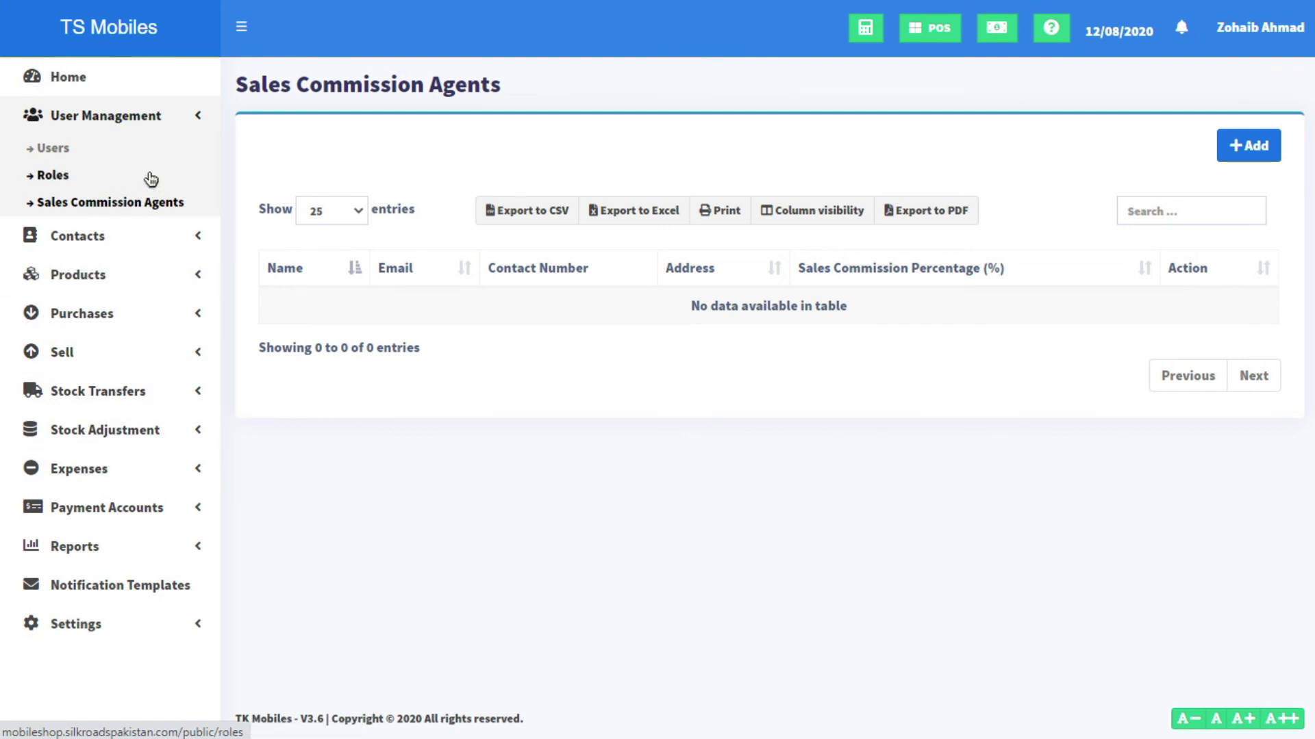
- Leave full-screen view, open the Cashier role for editing and examine all its permission groups without changing them
left_click(45, 177)
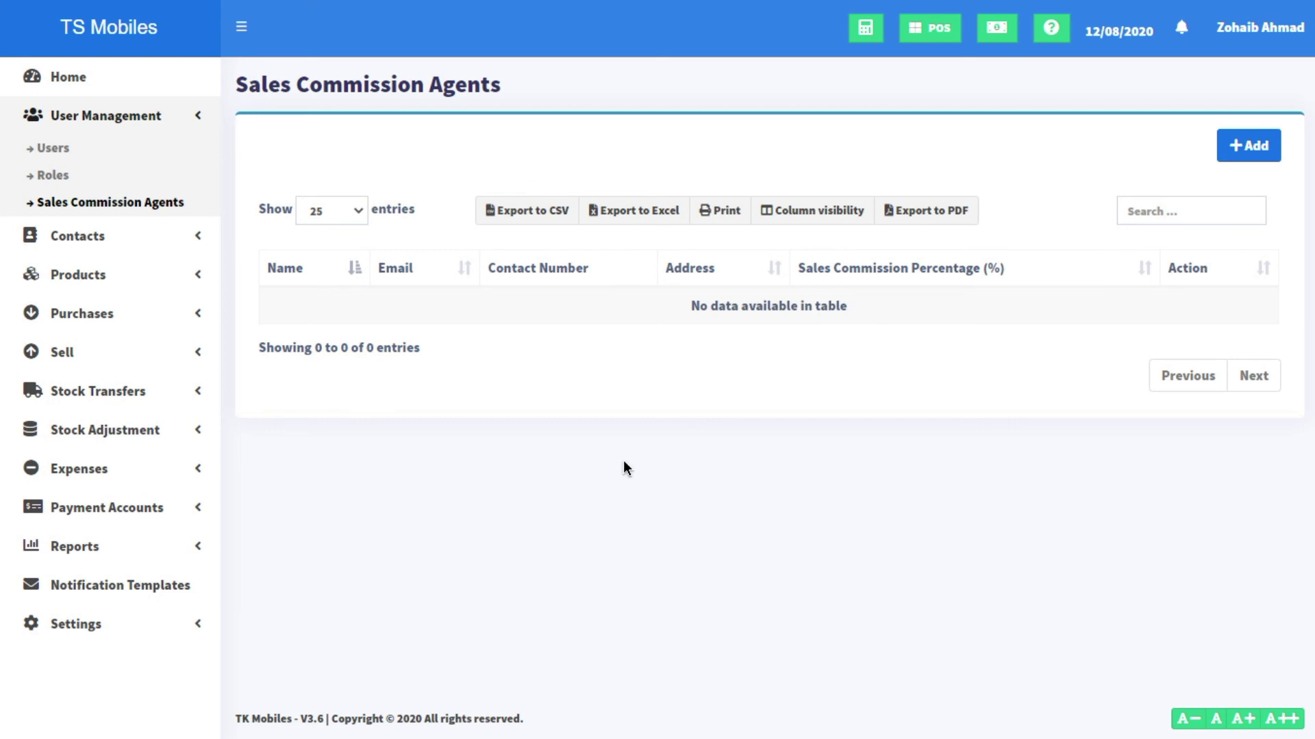
key("F11")
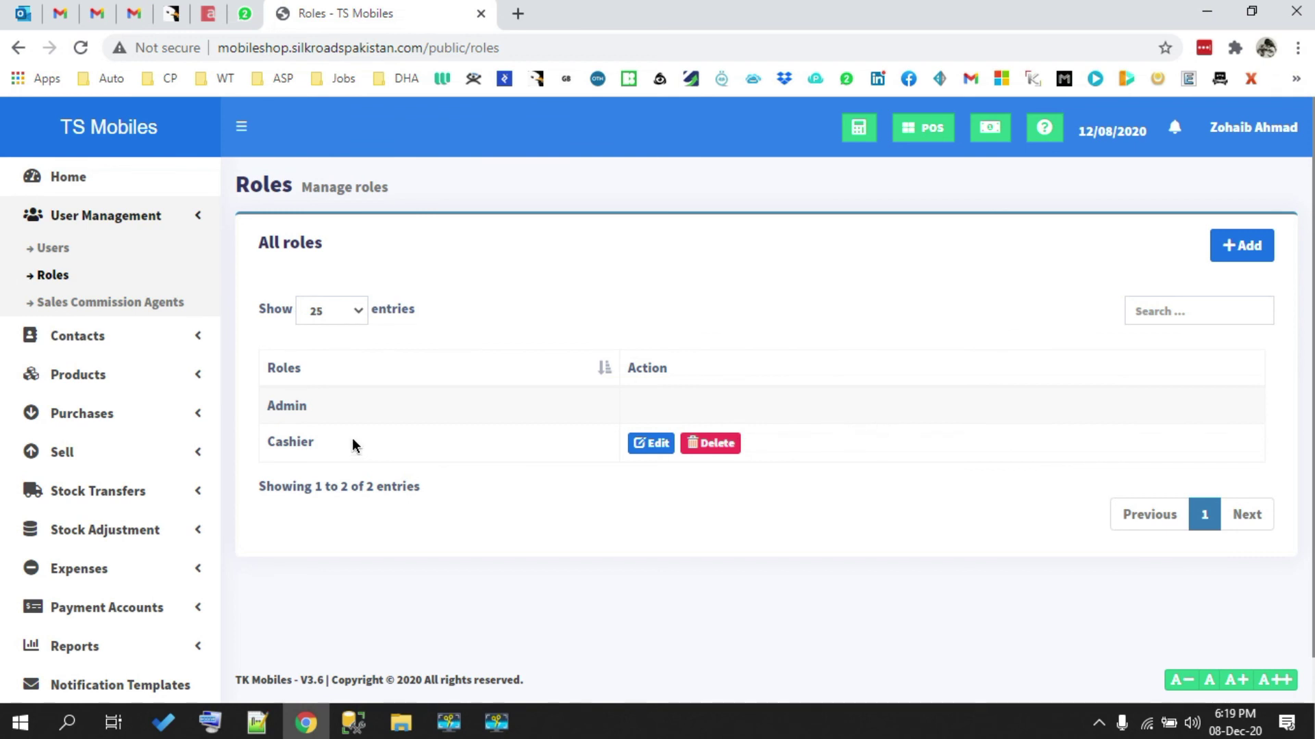
left_click(664, 445)
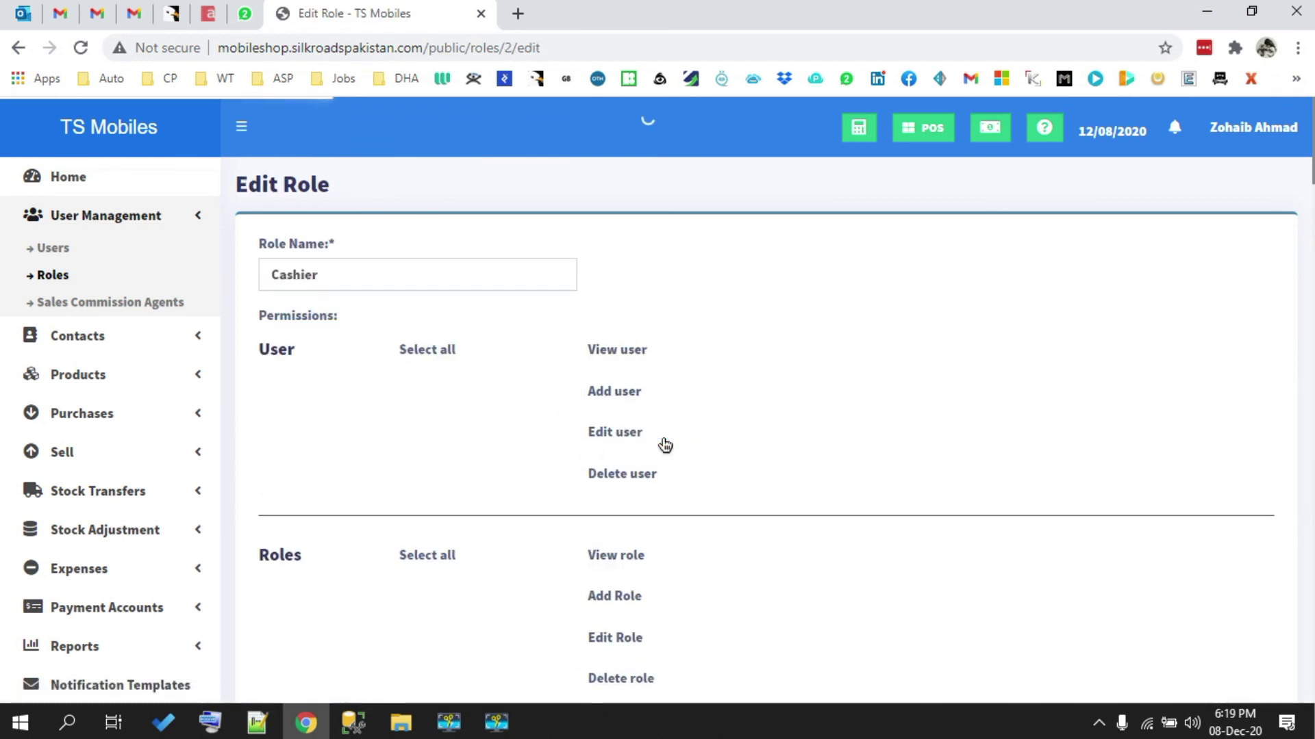
scroll(732, 383, "down", 3)
scroll(734, 381, "up", 3)
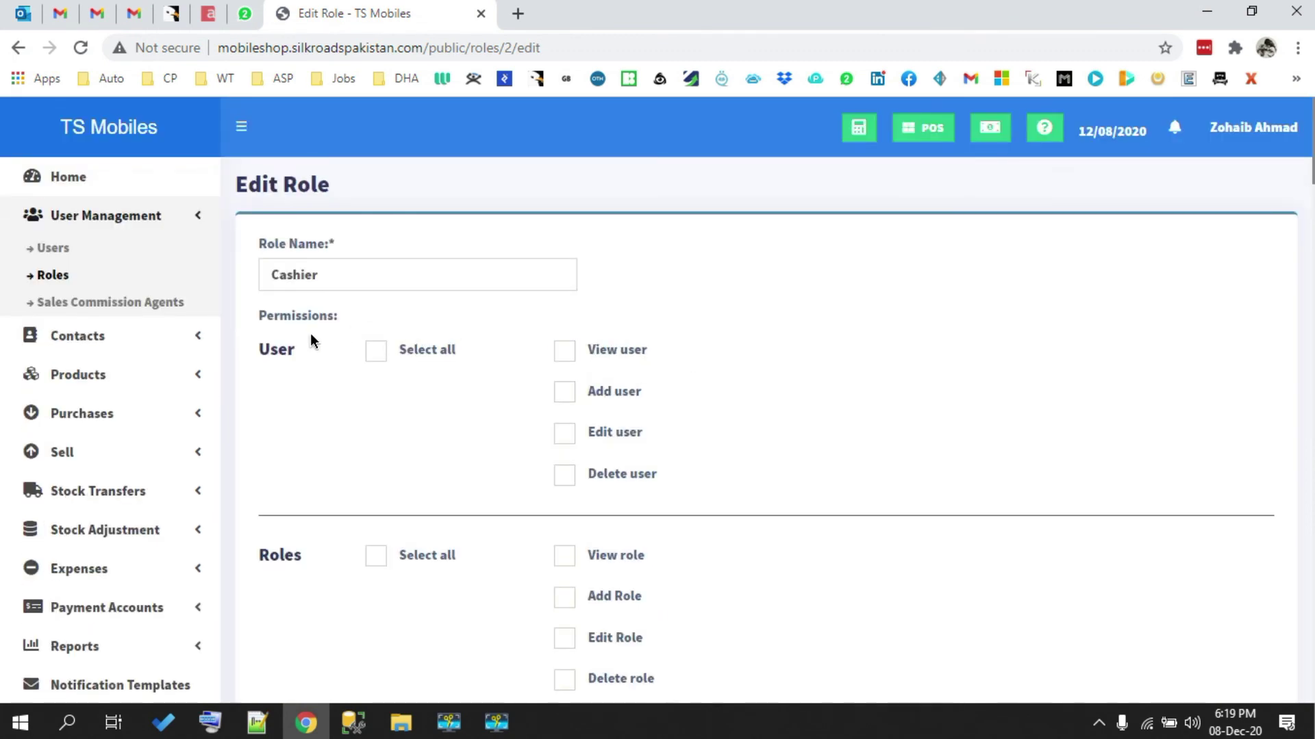
scroll(563, 367, "down", 4)
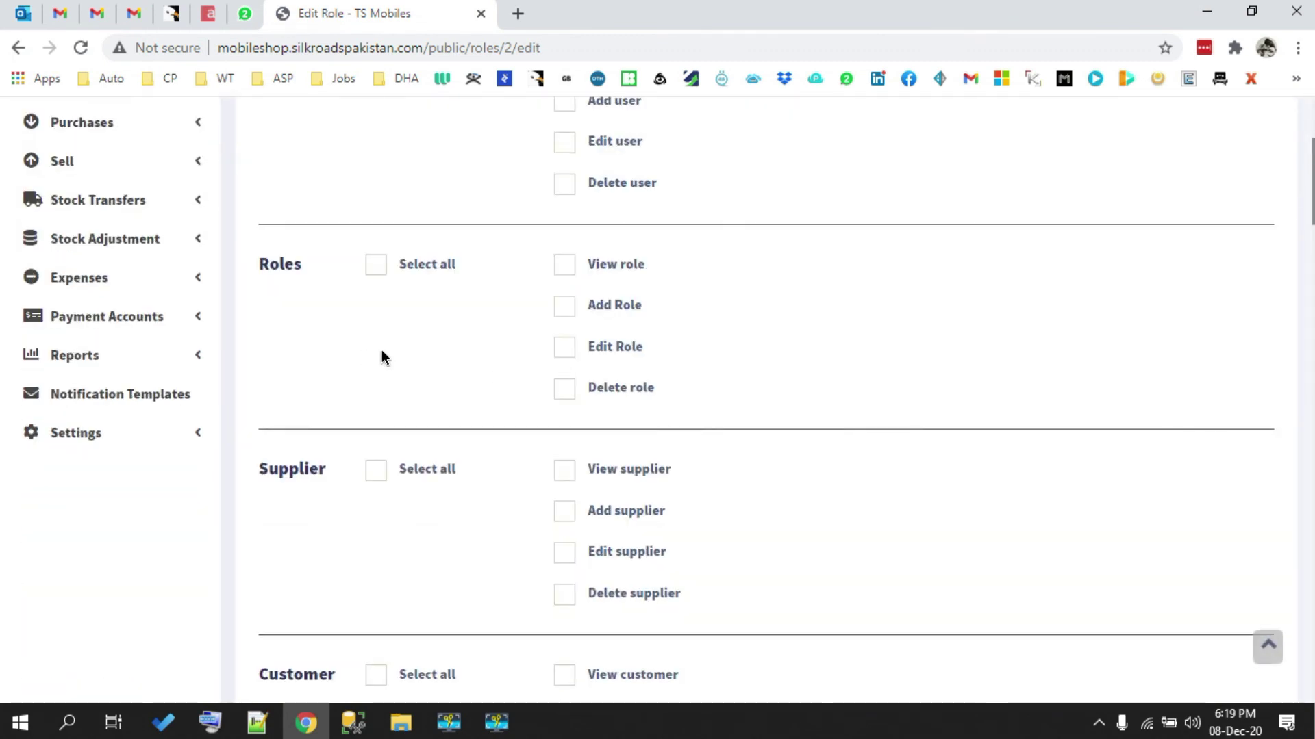
scroll(342, 353, "down", 2)
scroll(337, 356, "down", 10)
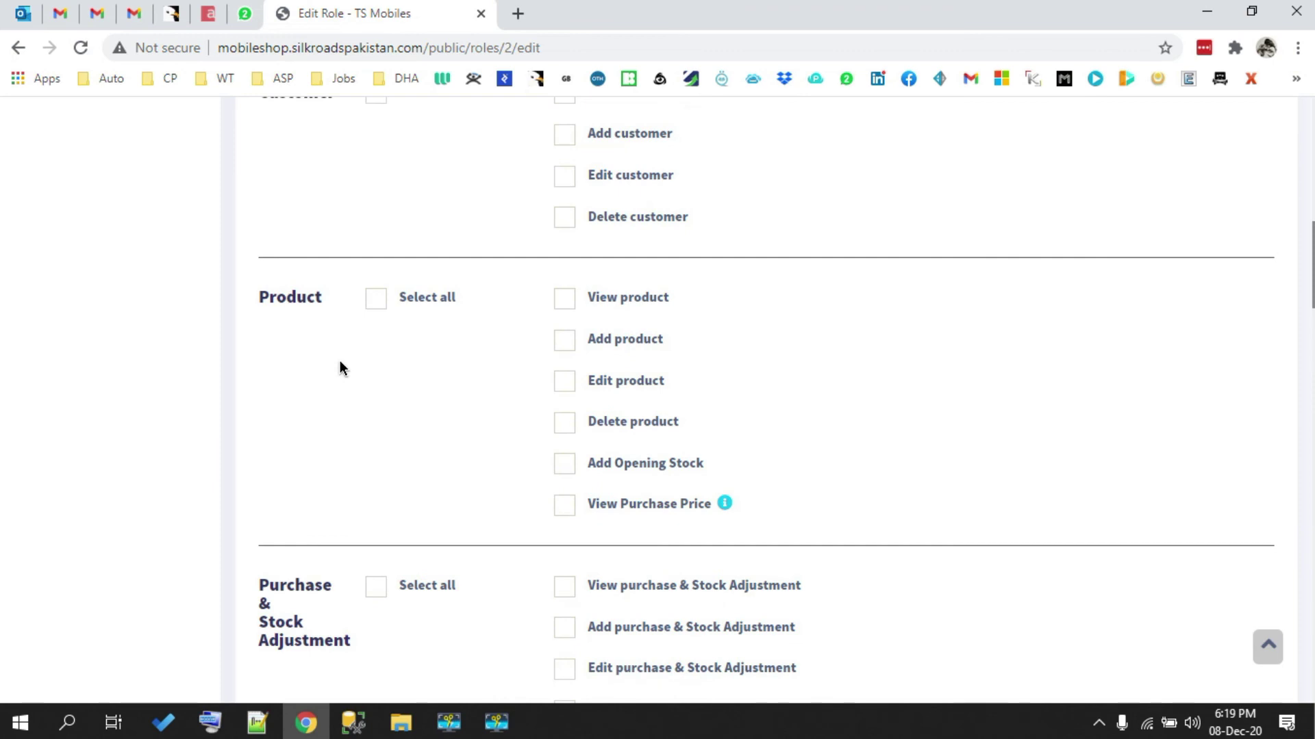
scroll(350, 362, "down", 20)
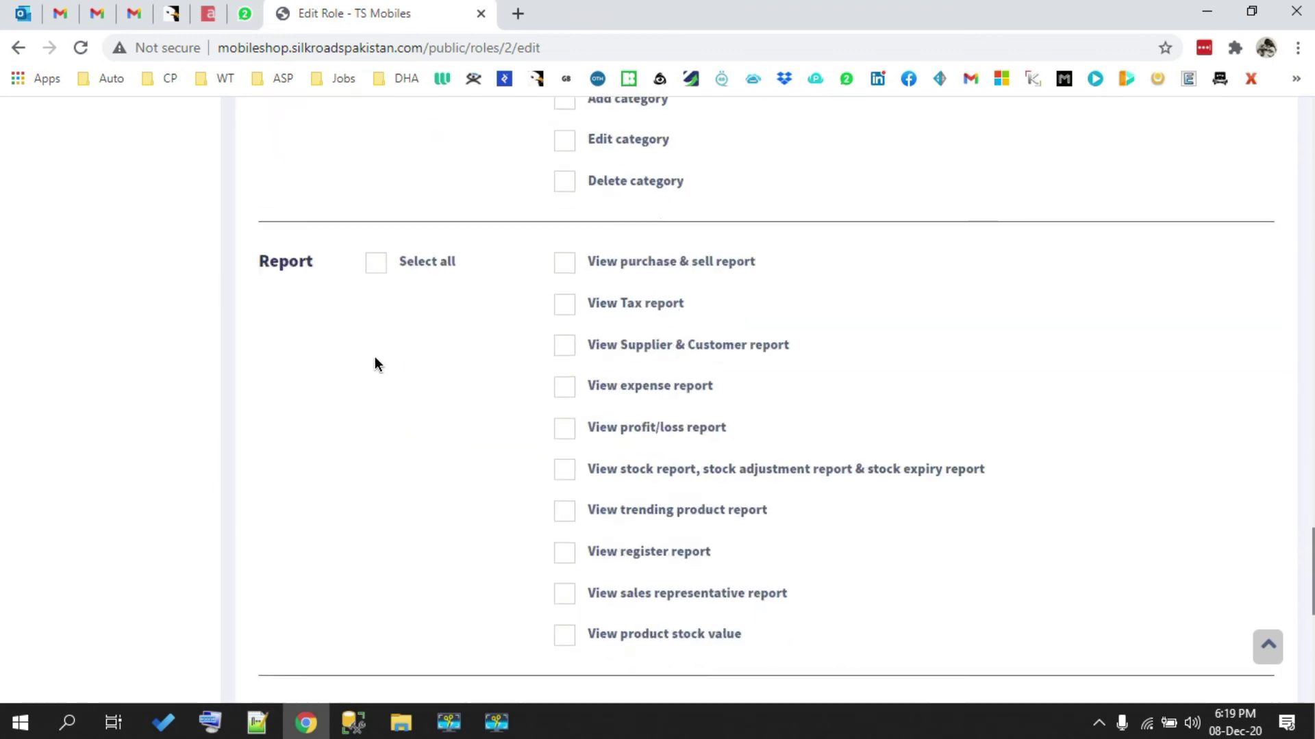
scroll(378, 351, "down", 5)
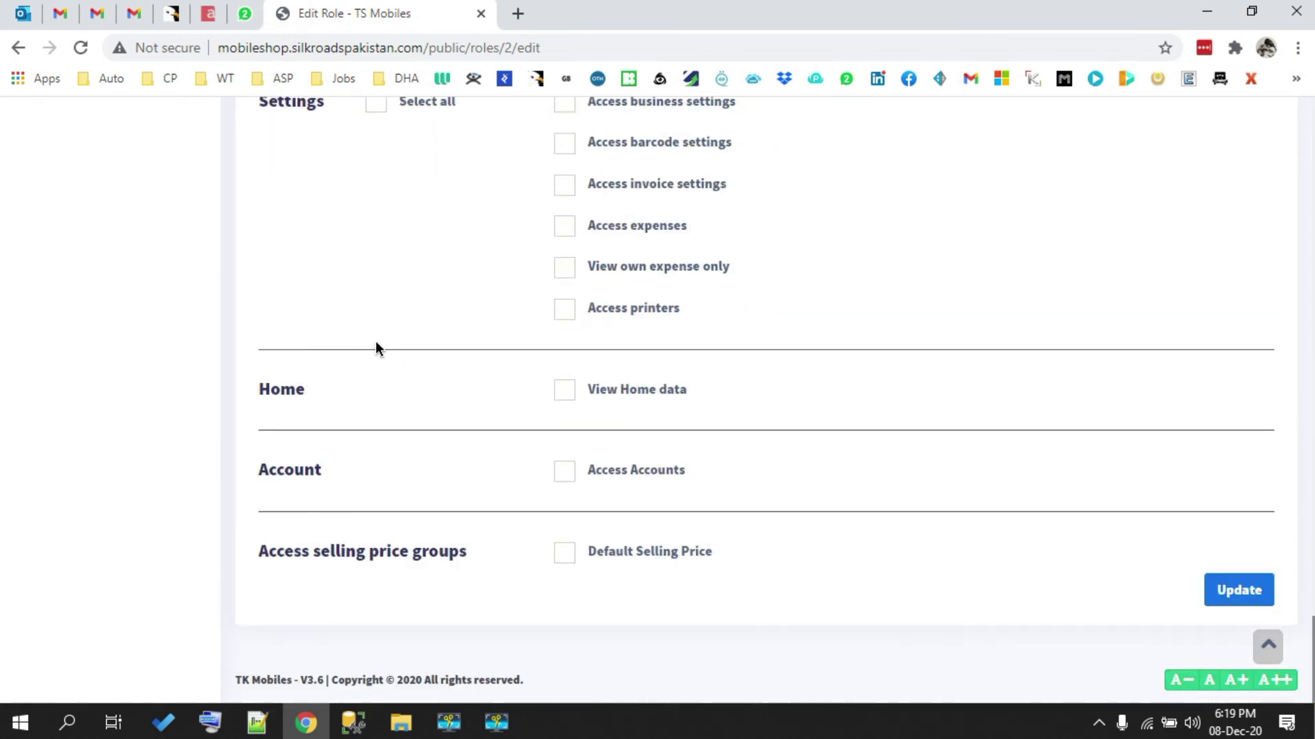
scroll(376, 340, "up", 13)
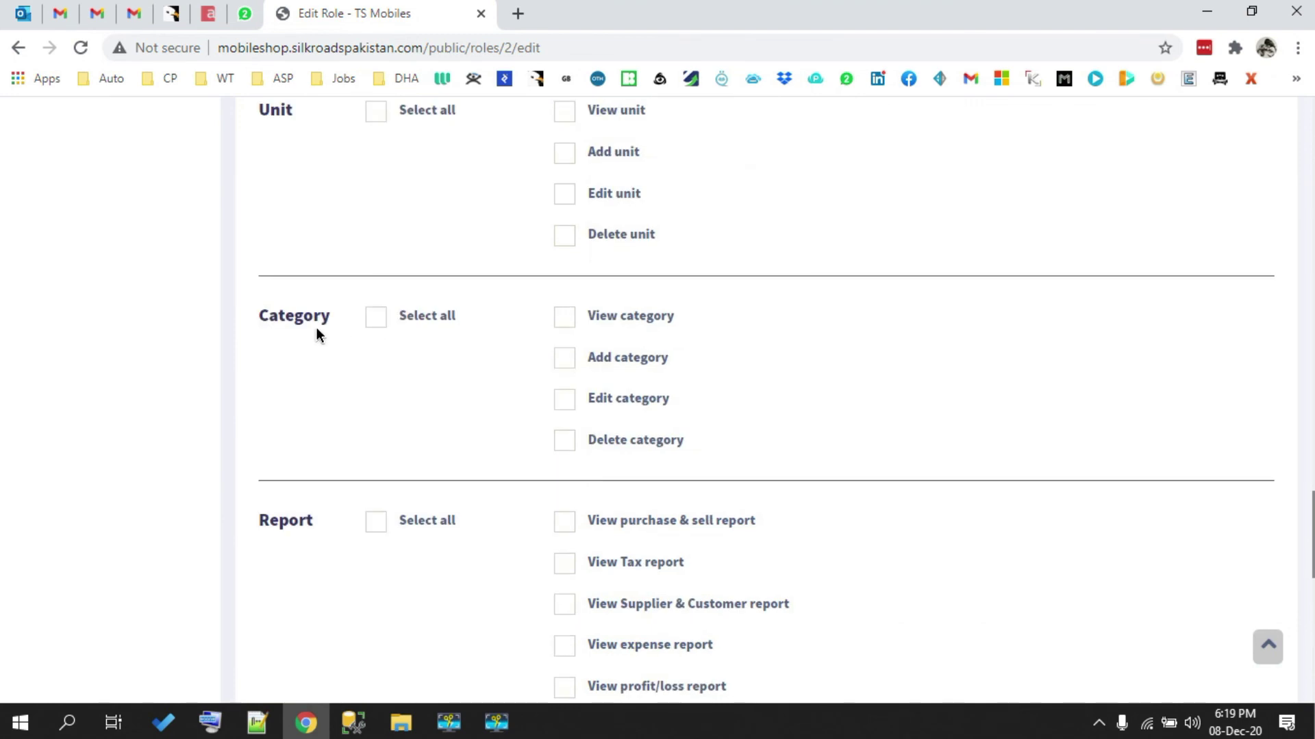
scroll(316, 334, "up", 20)
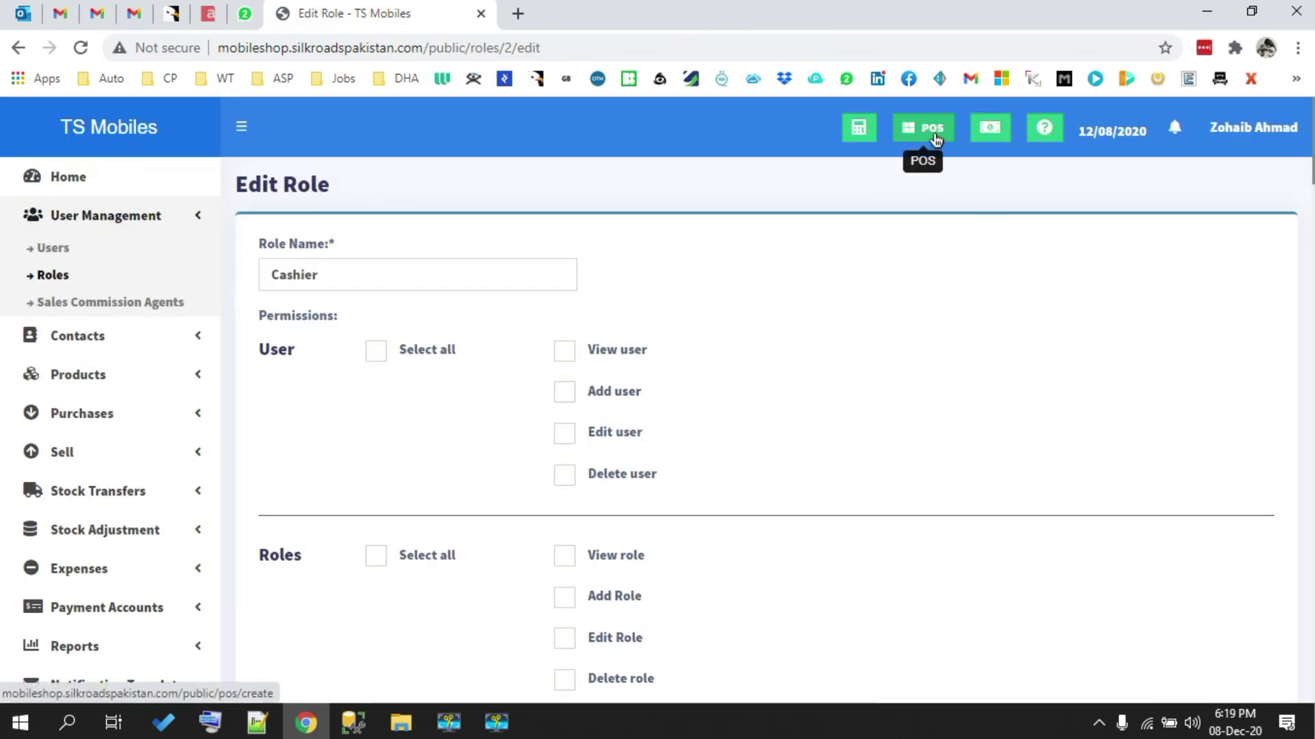
- Return to the home dashboard and view its totals for this week, this month, this financial year and today
left_click(132, 130)
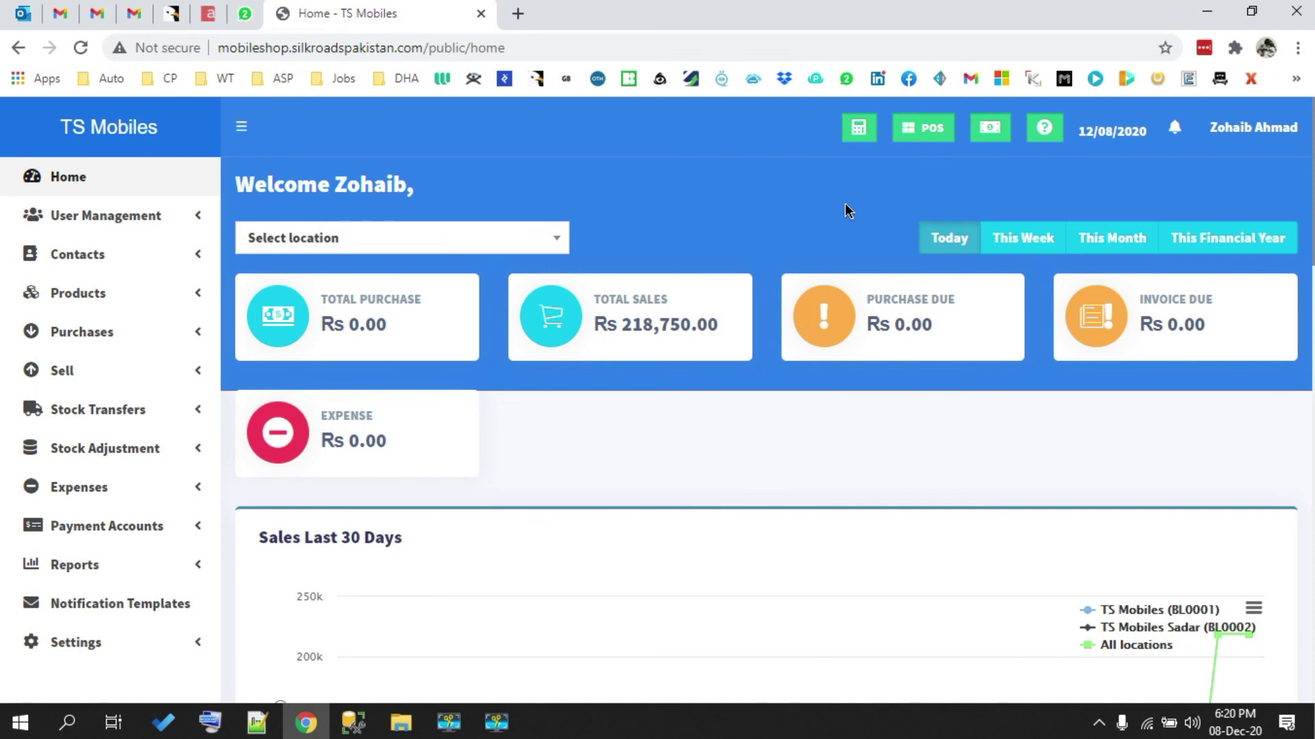
left_click(1038, 239)
left_click(1138, 247)
left_click(1223, 248)
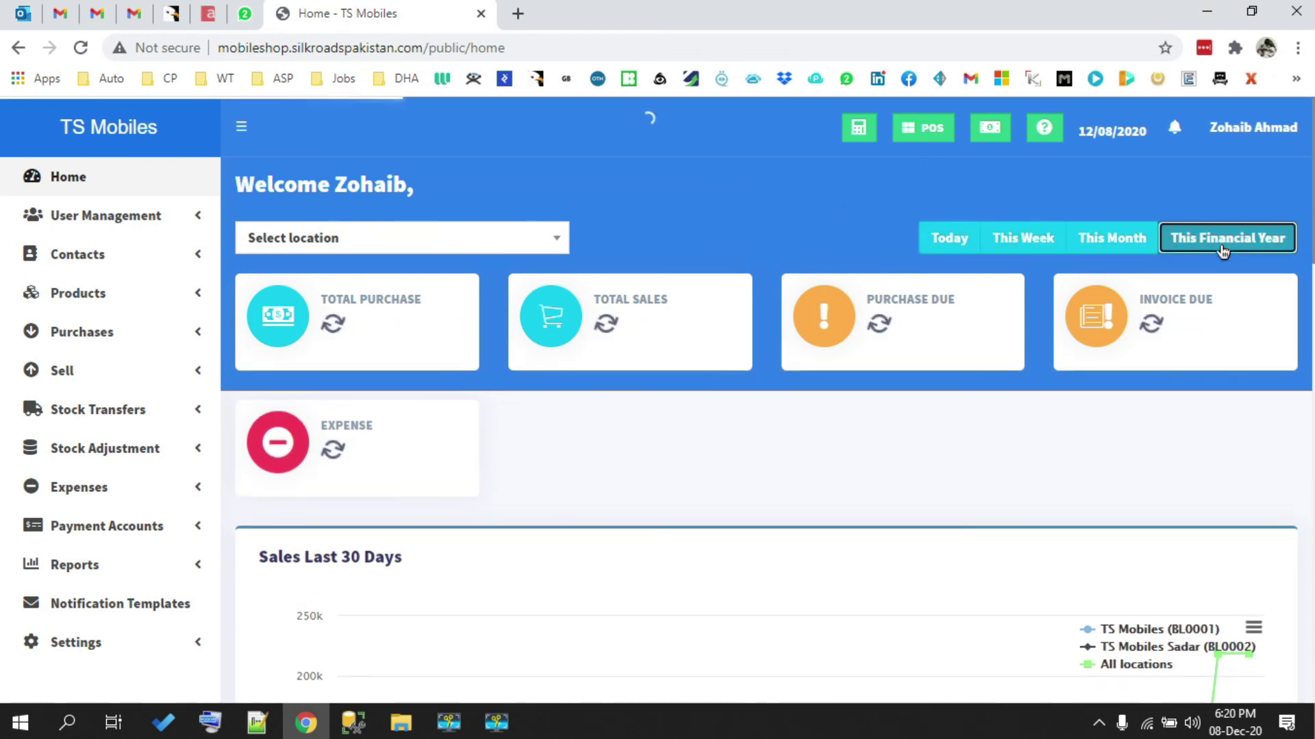
left_click(951, 246)
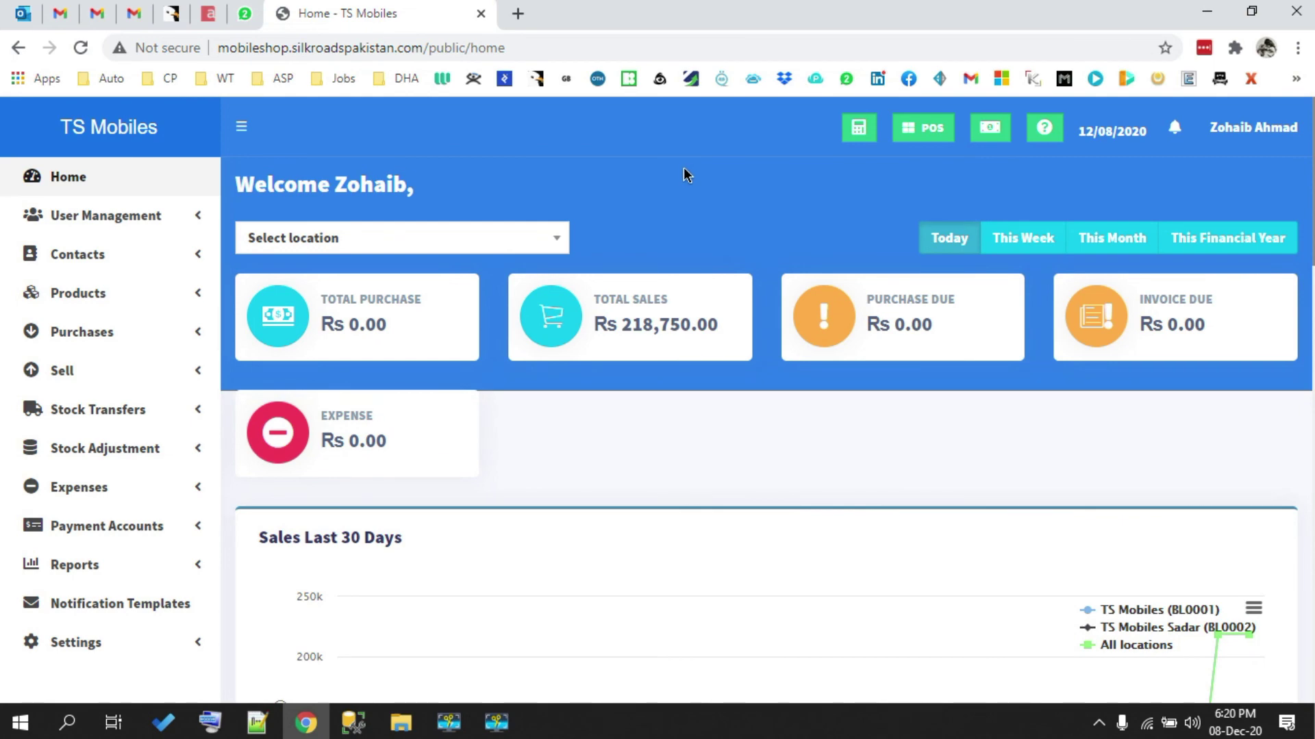
- Examine the dashboard's sales charts for the last 30 days and the current financial year
scroll(782, 246, "down", 7)
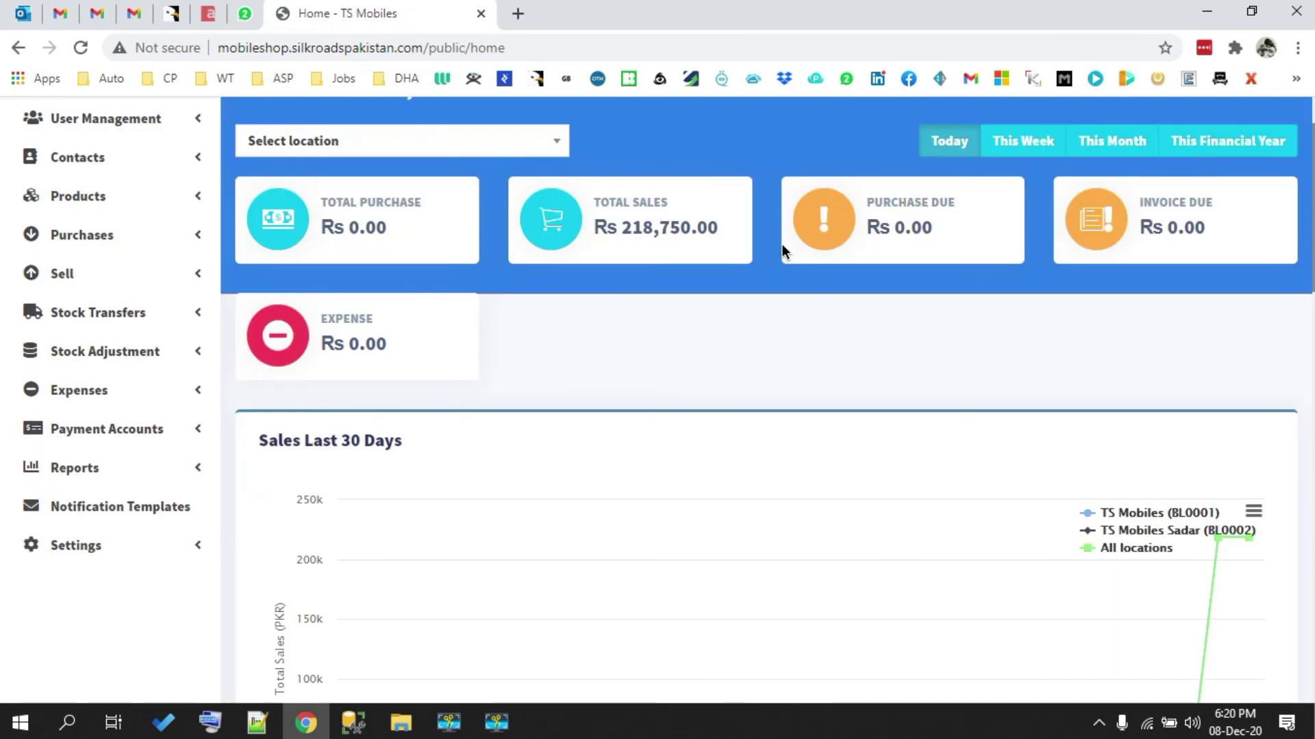
scroll(782, 245, "up", 1)
scroll(782, 245, "down", 4)
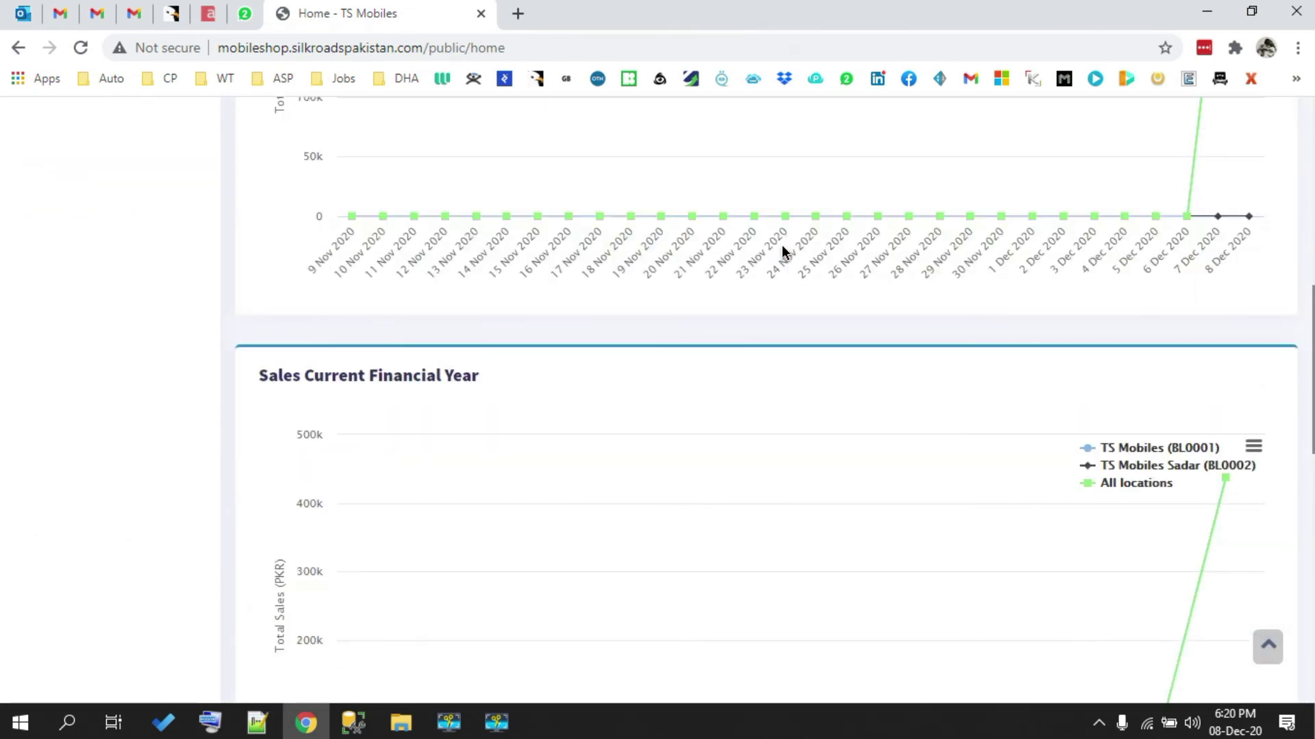
scroll(784, 252, "up", 10)
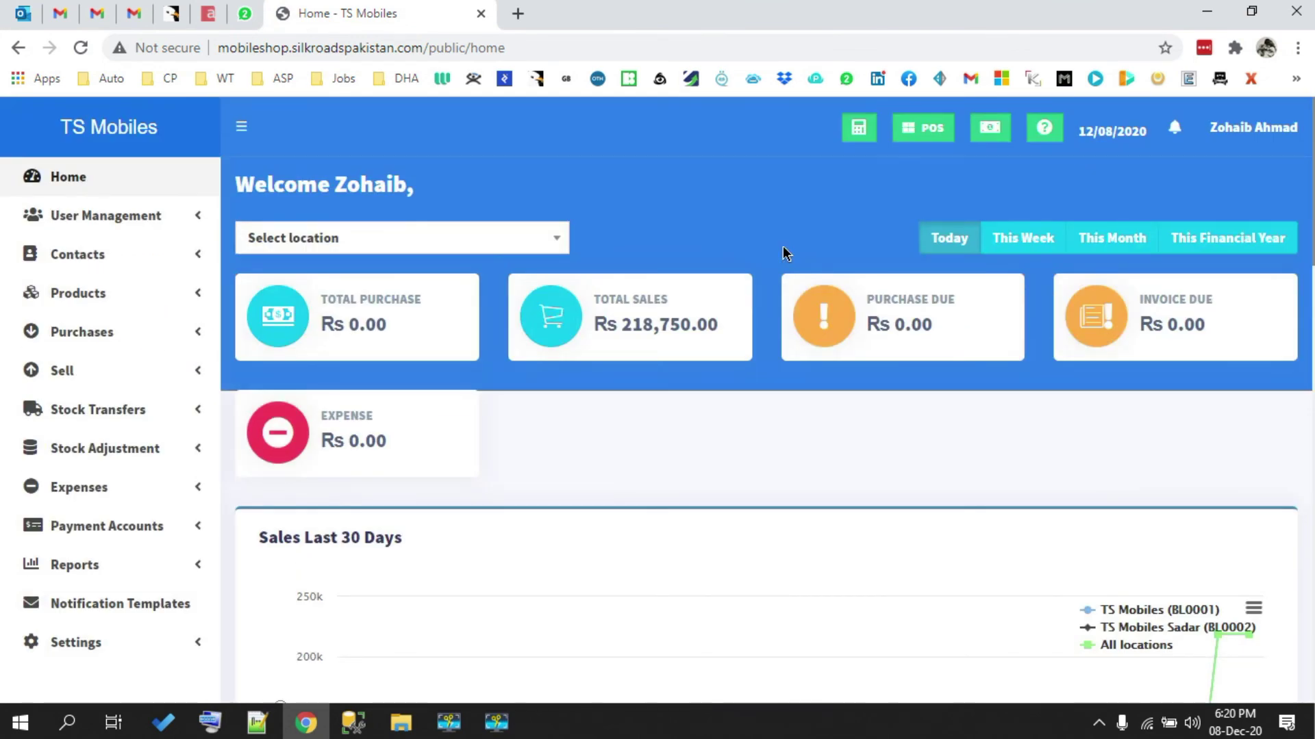